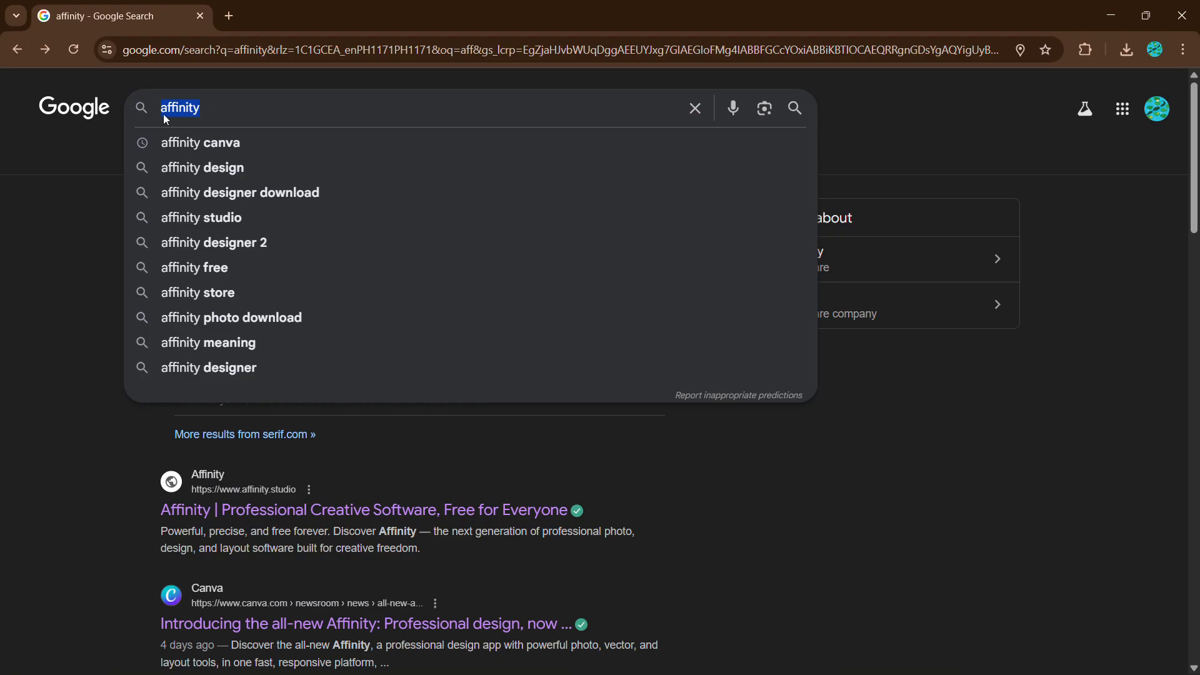
Open the official Affinity website and go to the Get Affinity page showing the free $0 price
click(81, 211)
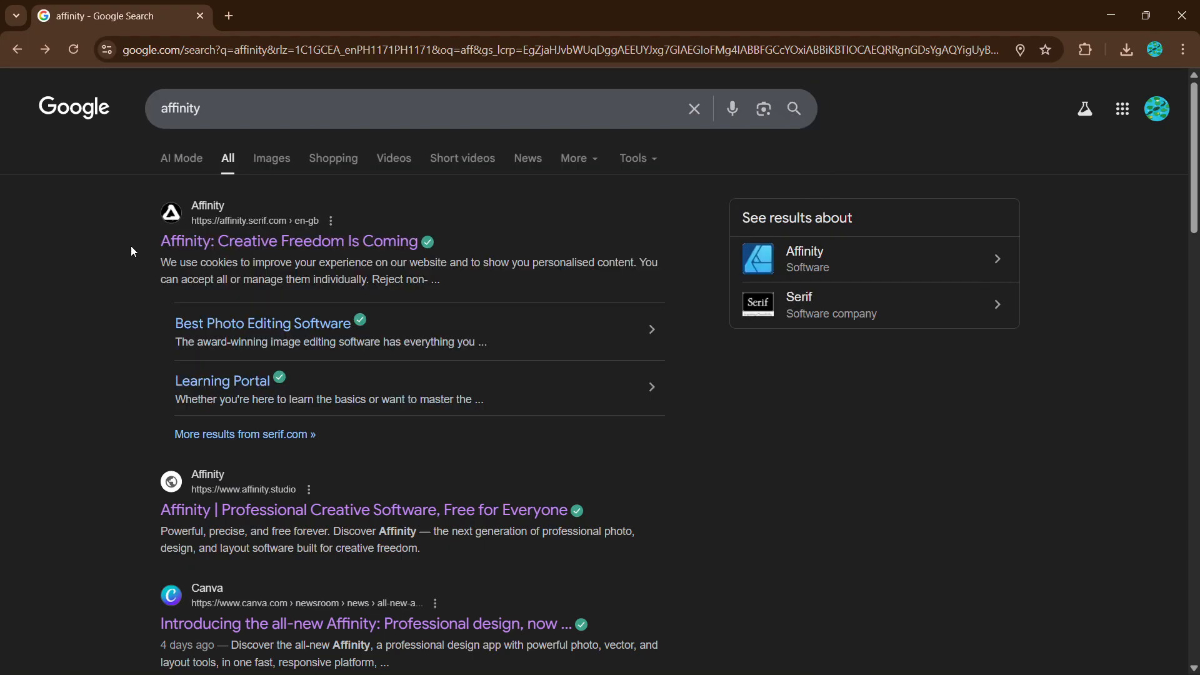
click(271, 250)
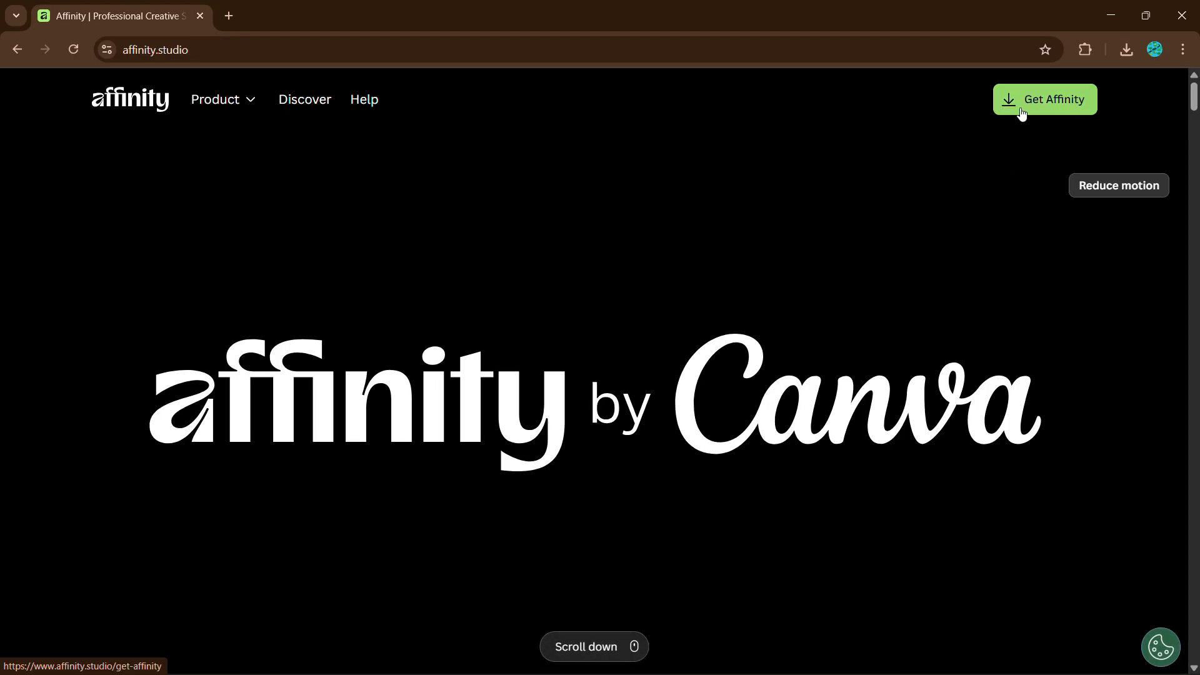
mouse_move(1020, 110)
mouse_down()
mouse_move(1047, 107)
mouse_move(1022, 115)
mouse_up()
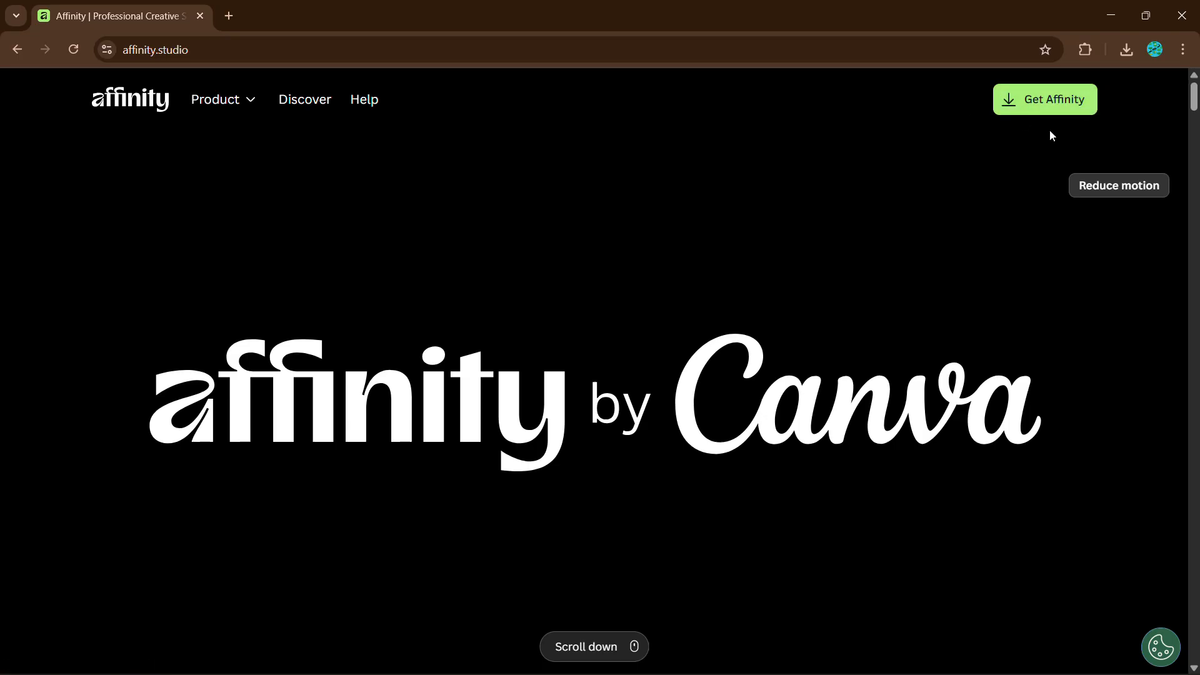
click(1065, 102)
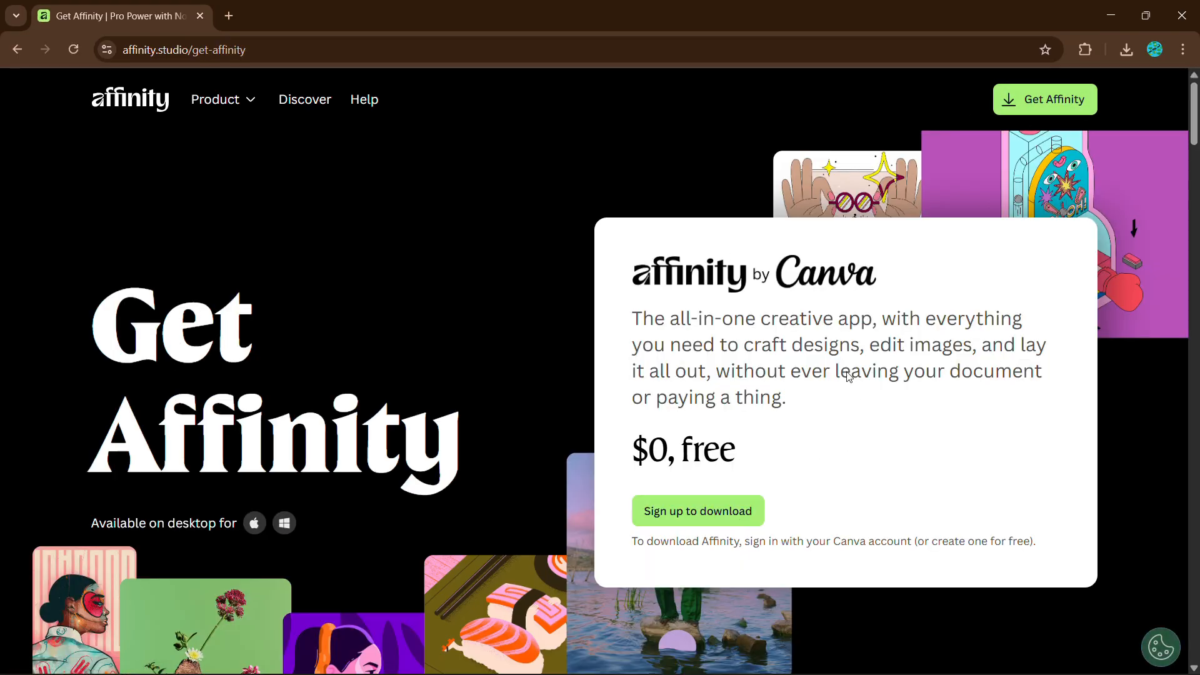
drag(631, 448, 778, 460)
click(784, 461)
drag(631, 455, 772, 458)
click(782, 457)
Sign up with the signed-in Canva account and download the MSI/EXE (x64) Windows installer
click(693, 507)
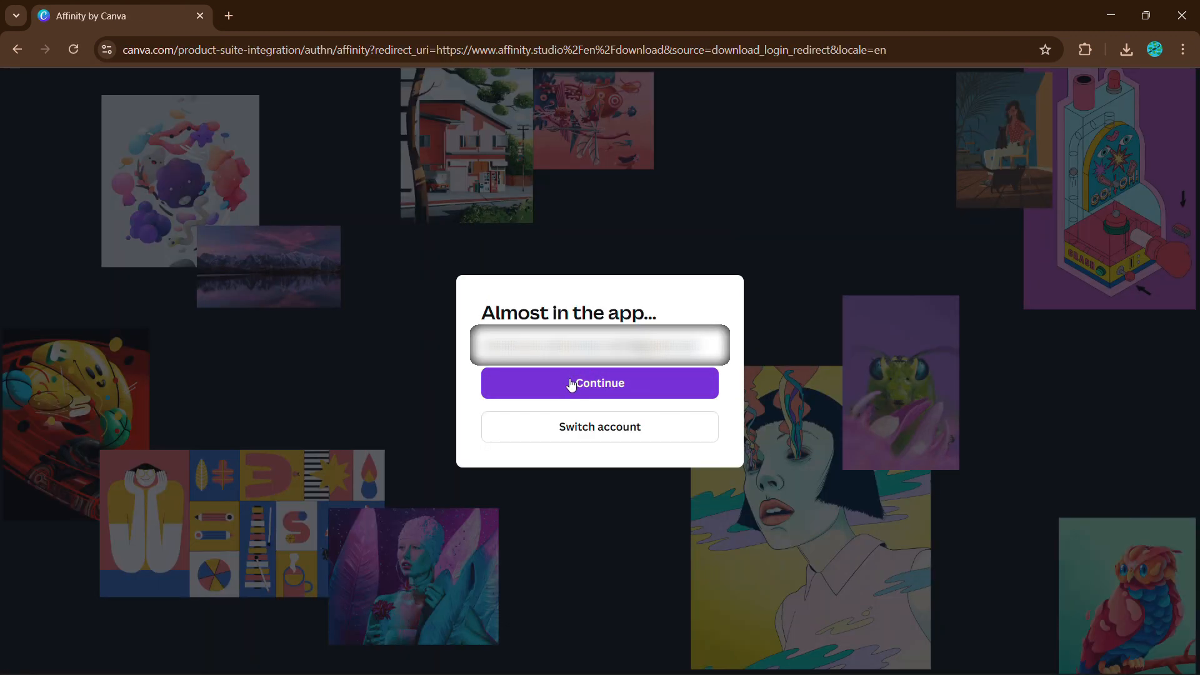
click(613, 384)
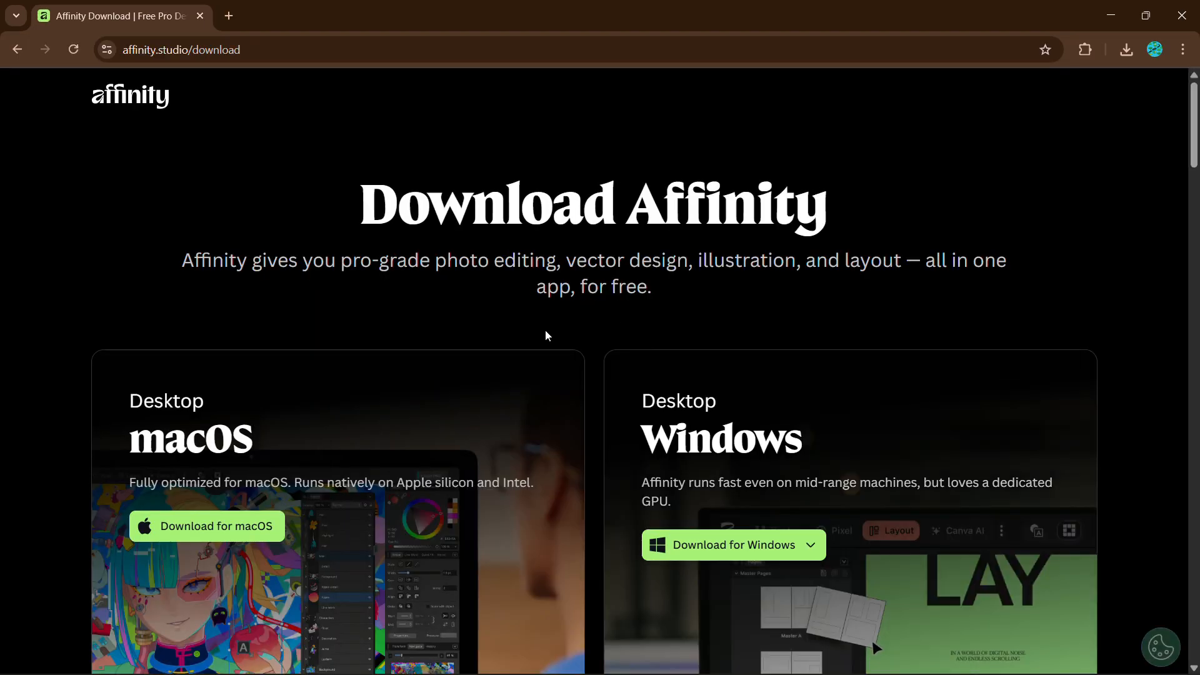
scroll(607, 367, down, 3)
scroll(611, 374, up, 1)
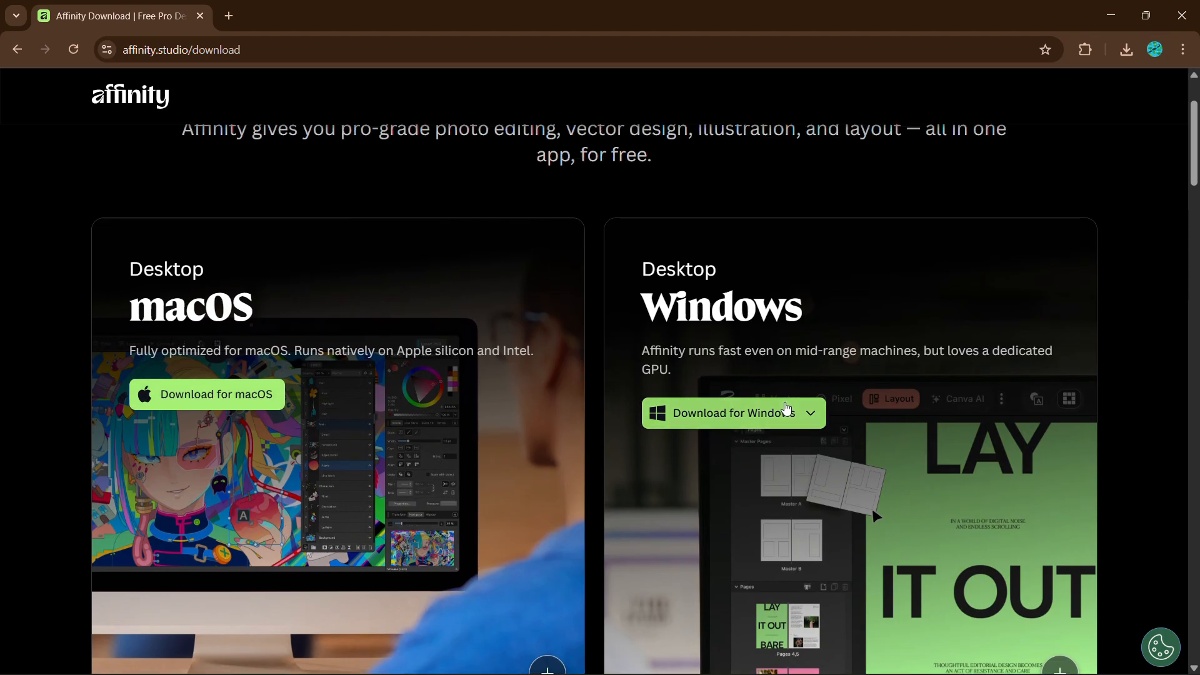
click(783, 411)
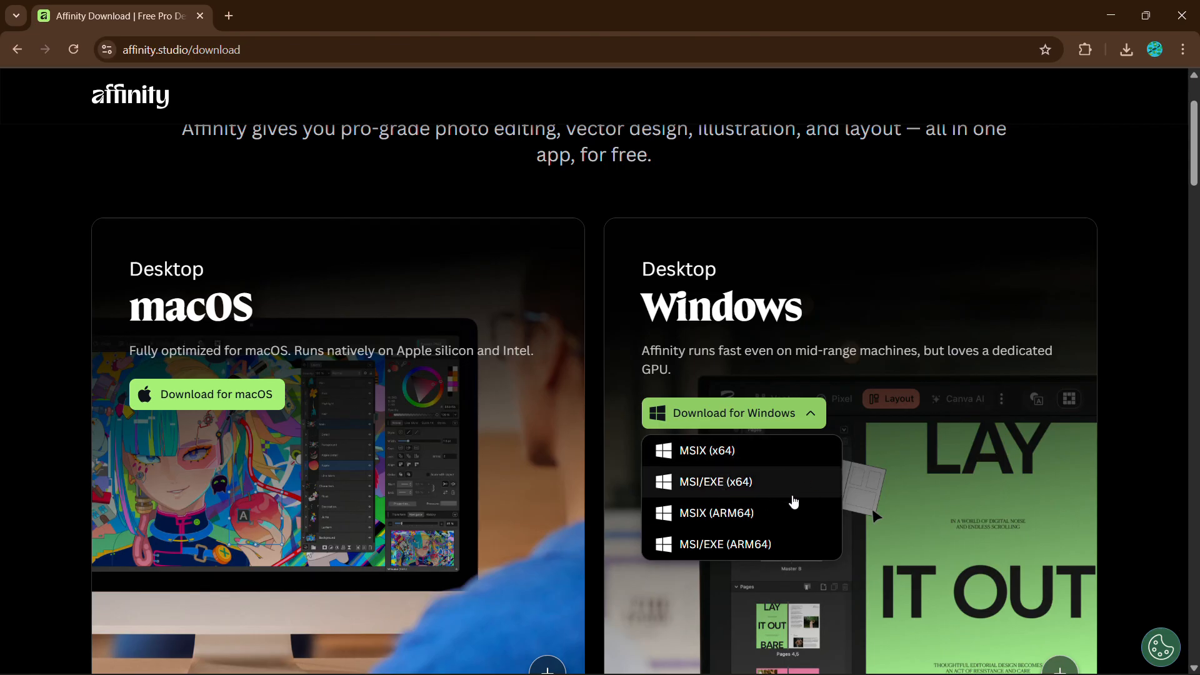
click(739, 485)
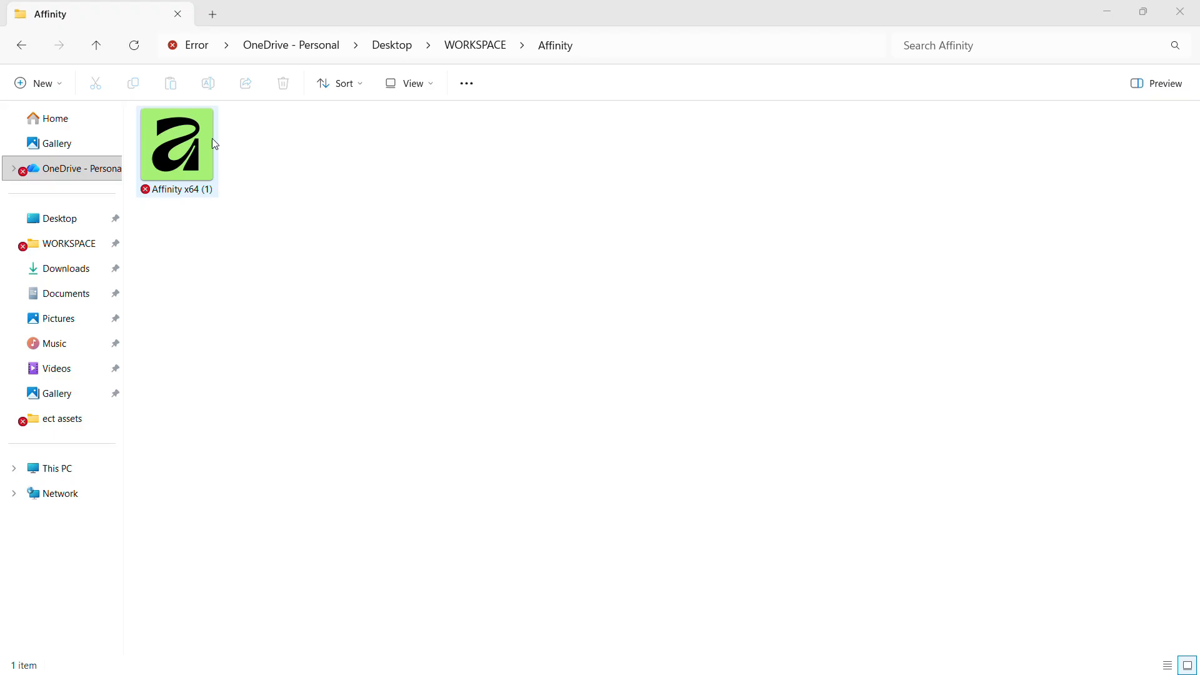
Run the Affinity x64 installer as administrator, install it, and close setup to launch Affinity
click(193, 146)
right_click(193, 146)
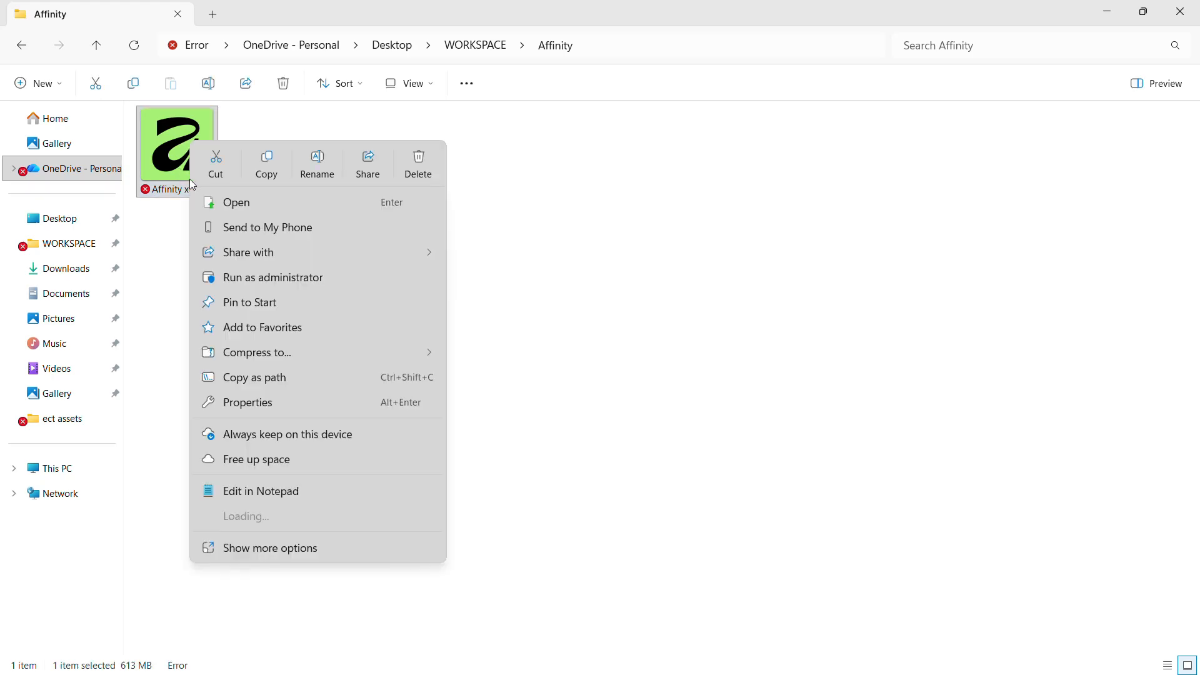
click(276, 284)
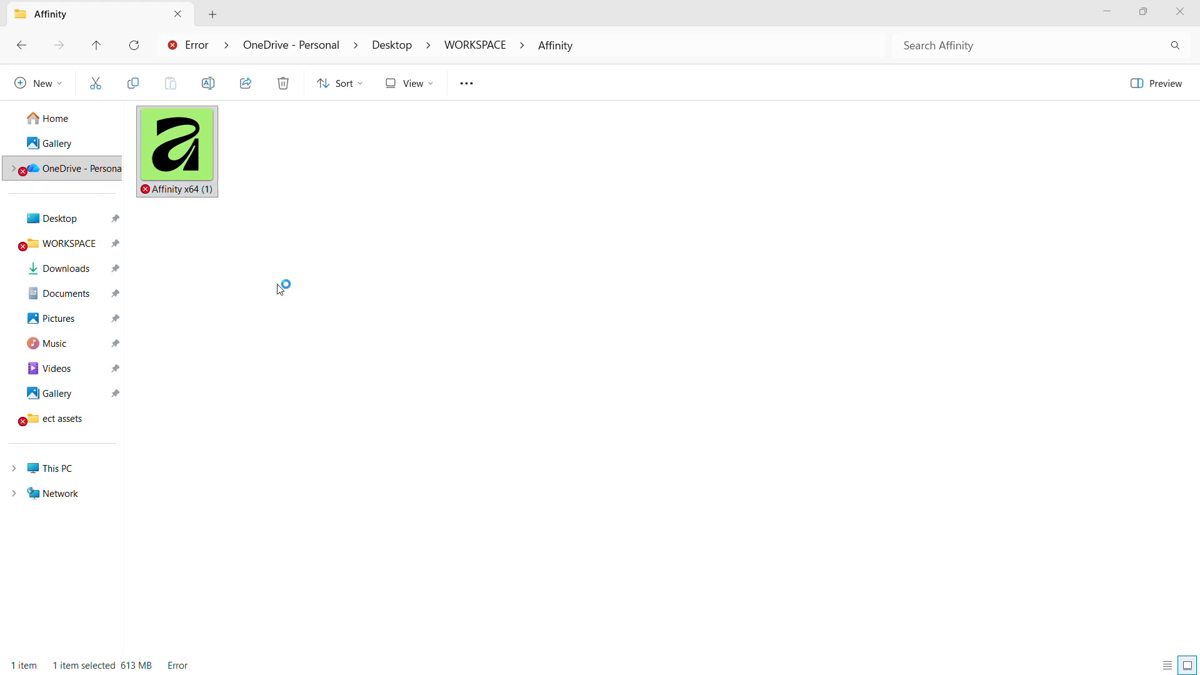
click(627, 400)
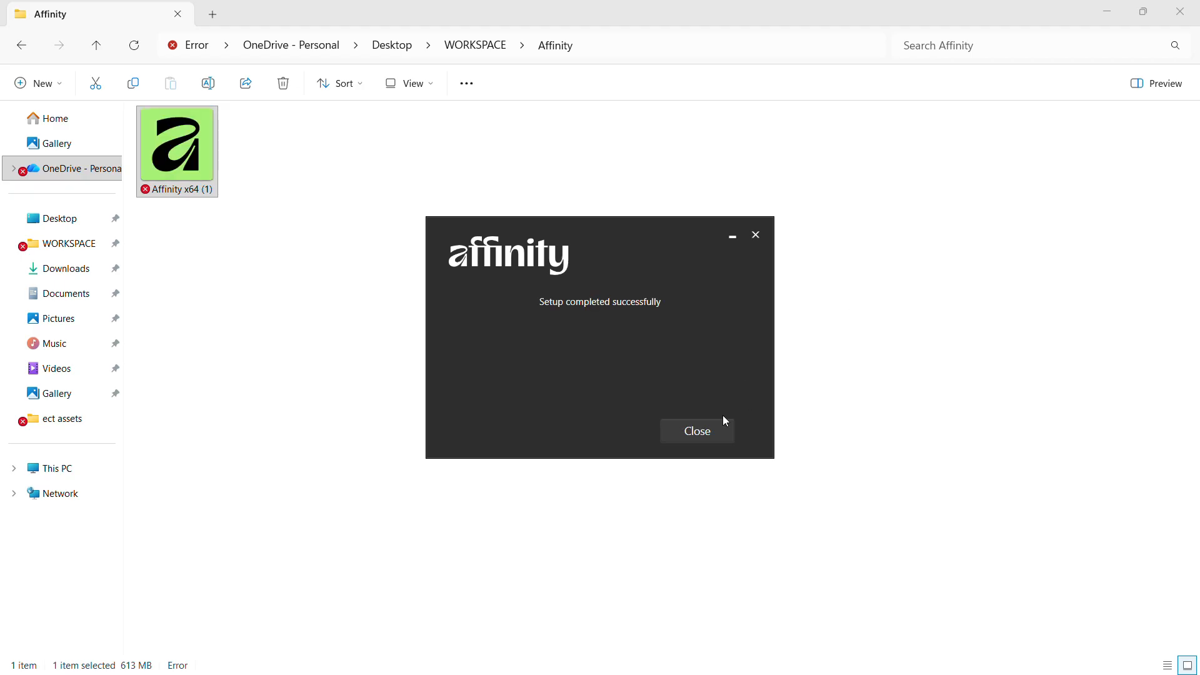
click(719, 424)
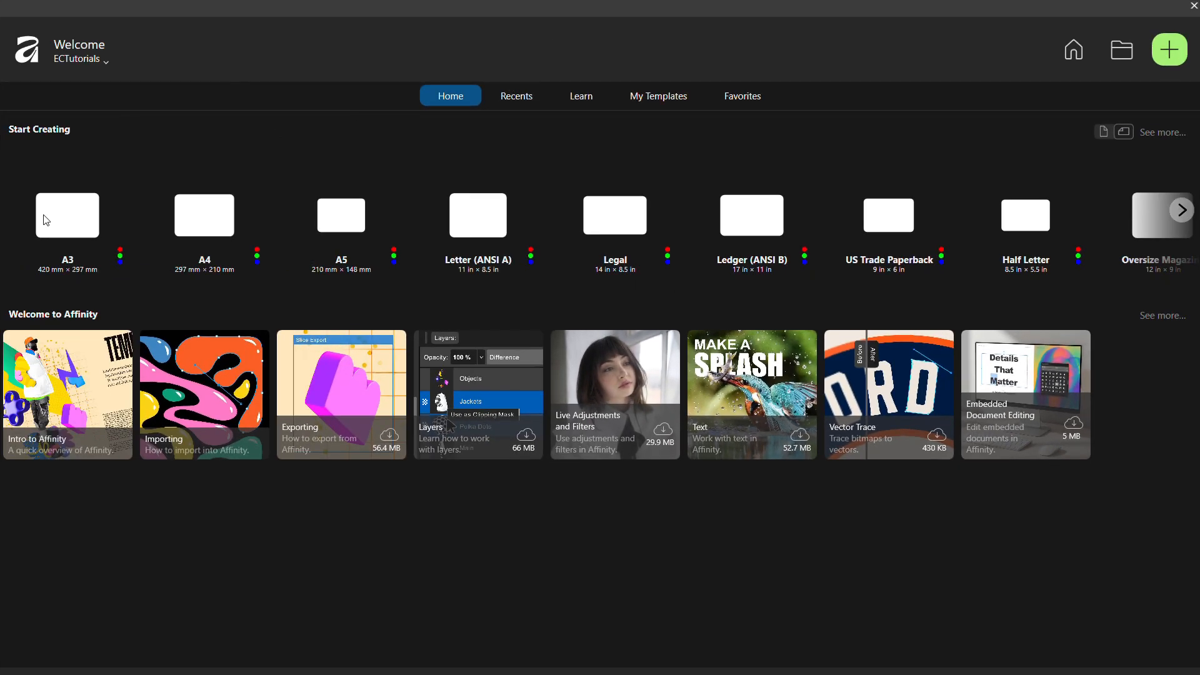
Create a new A3 document and draw a circle on the page with the Ellipse Tool
click(47, 220)
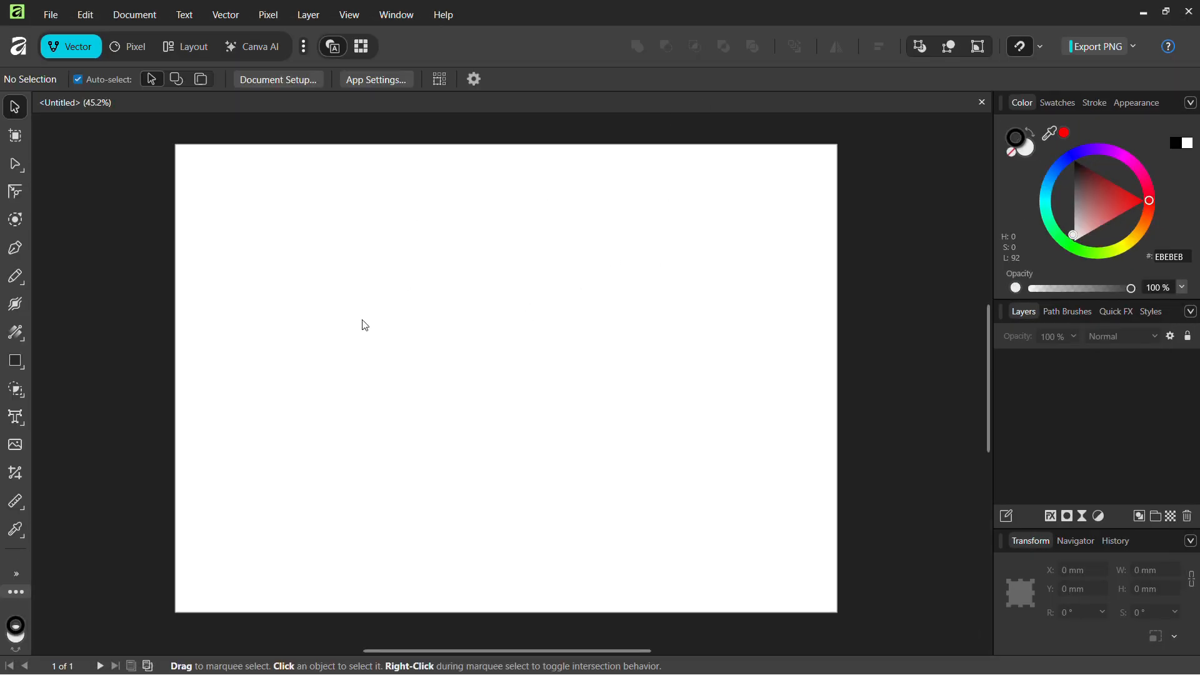
click(27, 393)
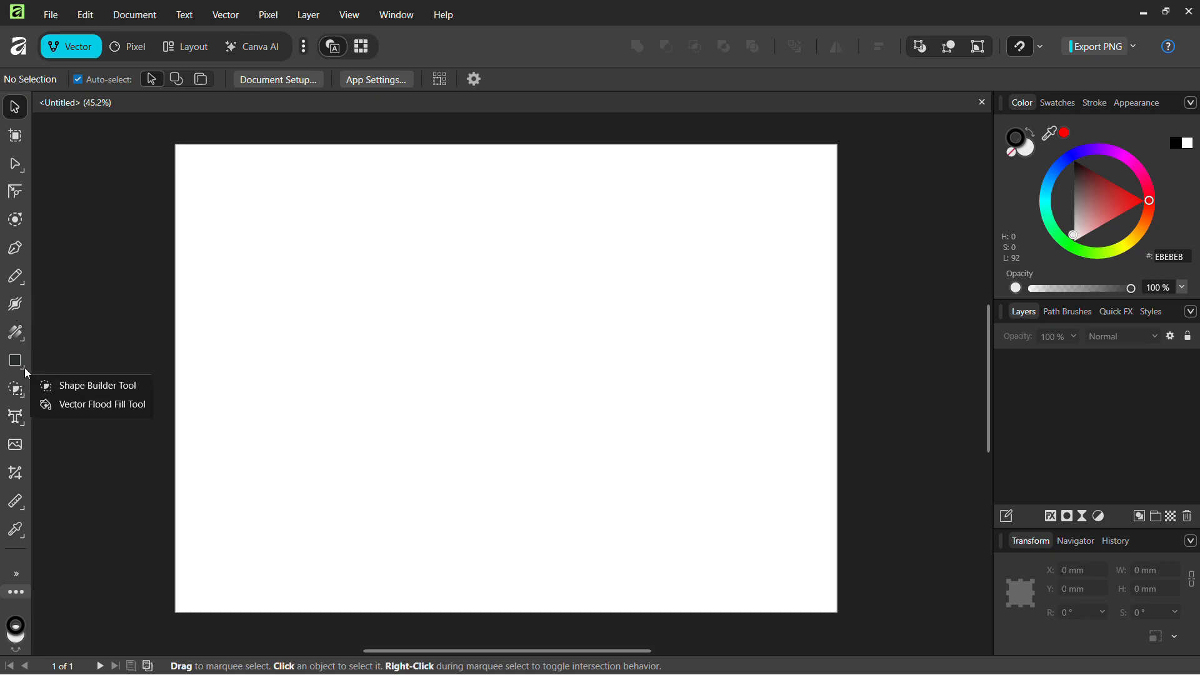
click(26, 370)
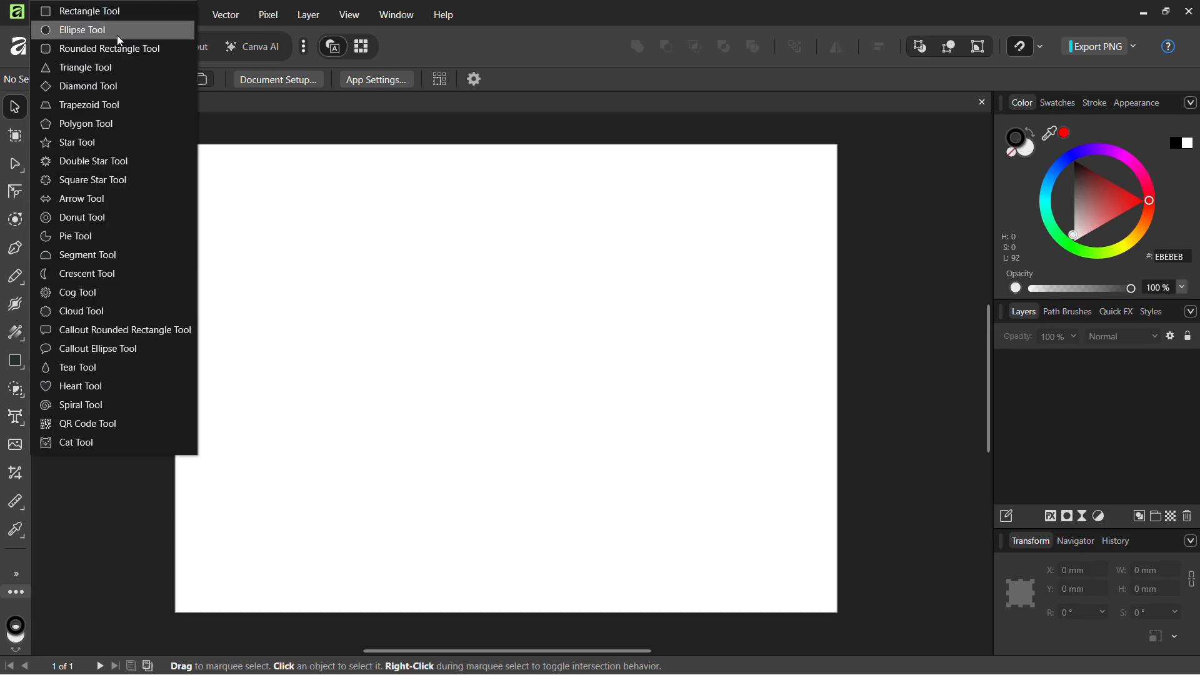
click(87, 29)
drag(419, 259, 566, 391)
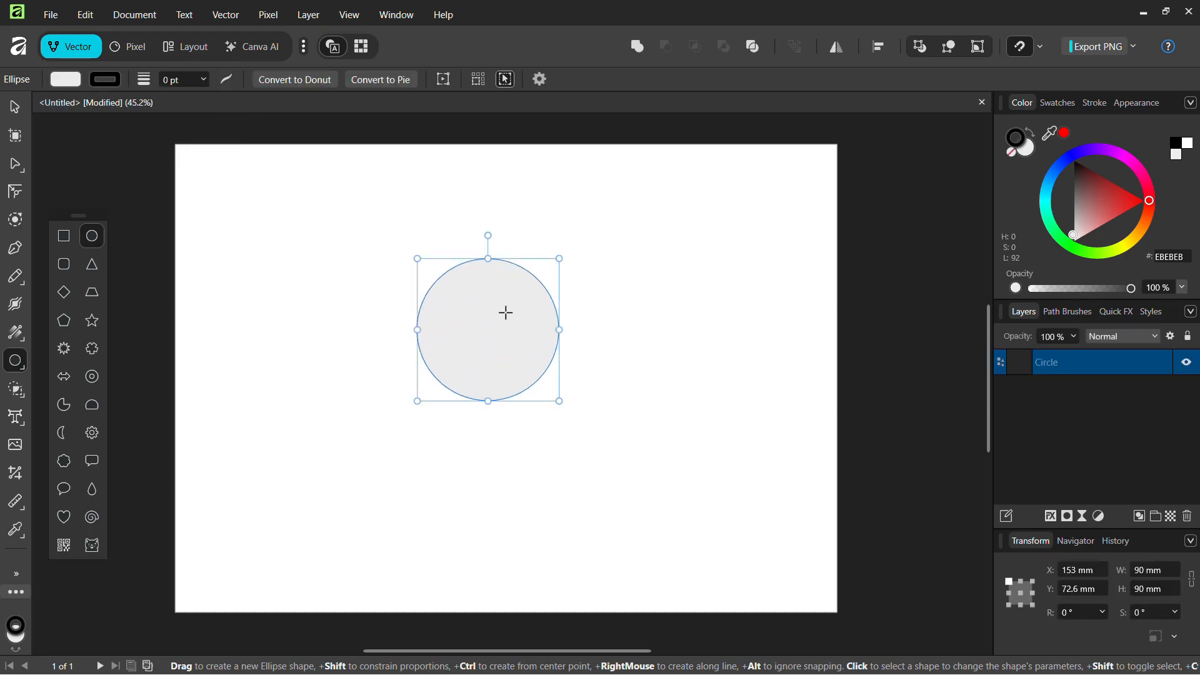
Flatten the circle to a 90 × 17.7 mm ellipse tilted 13.2°, shifted left
key(a)
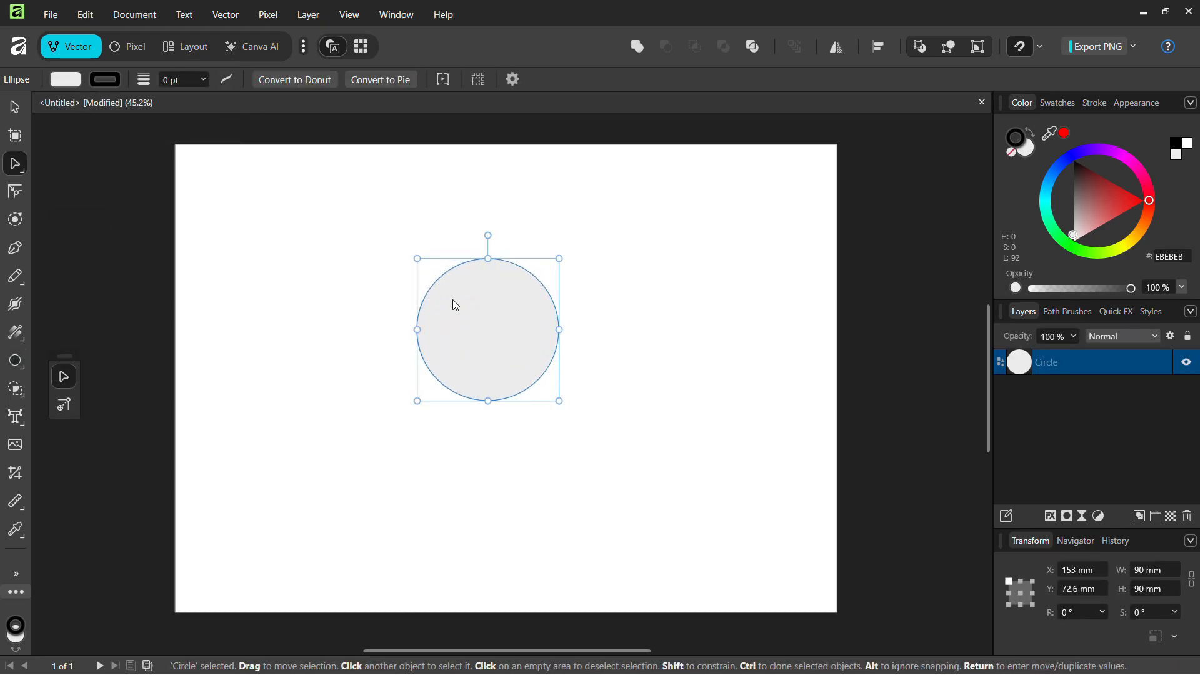
drag(498, 311, 518, 331)
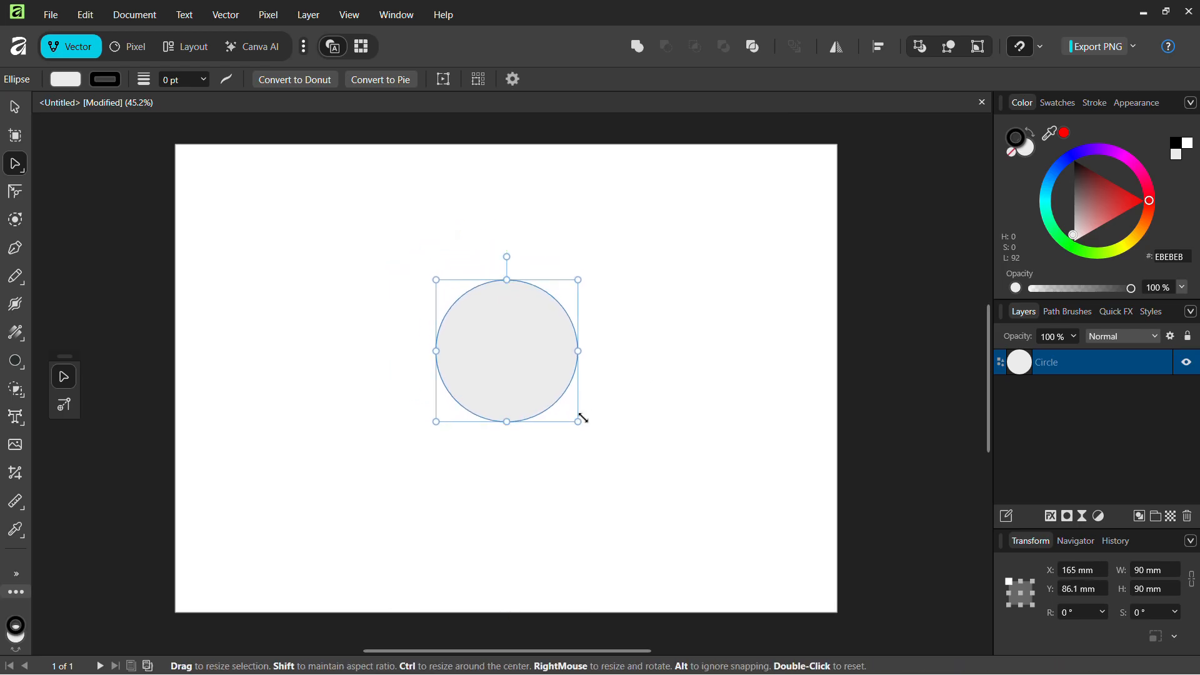
drag(507, 422, 506, 336)
mouse_move(507, 257)
mouse_down()
mouse_move(474, 260)
mouse_move(496, 257)
mouse_up()
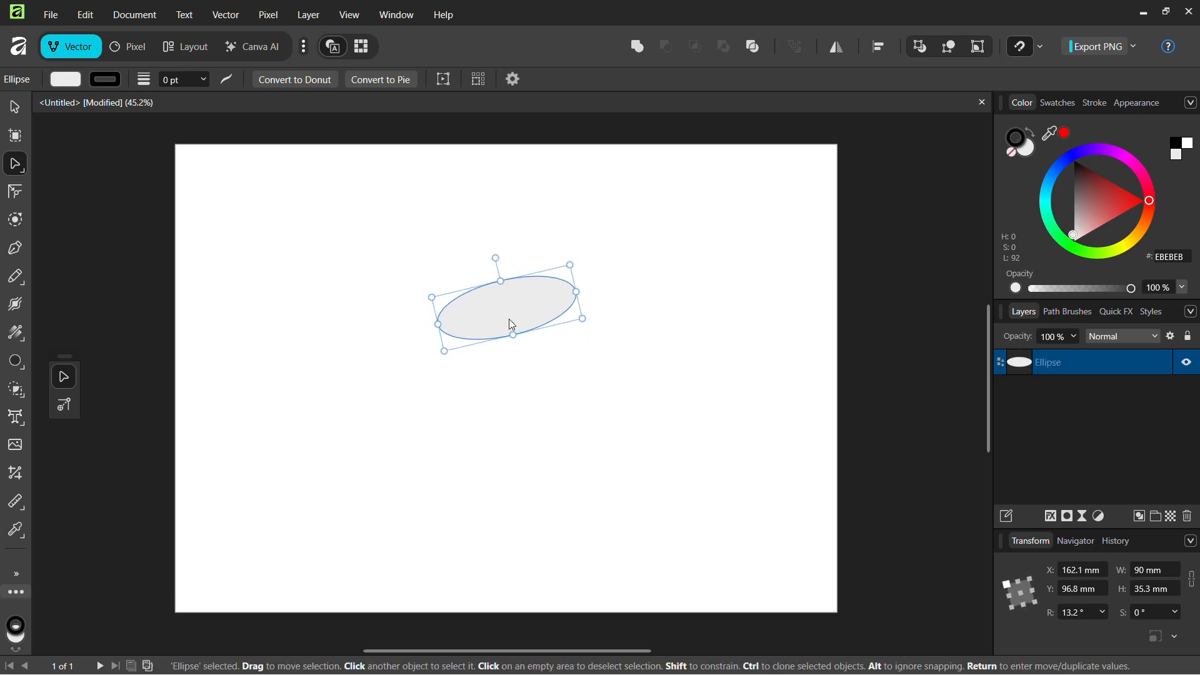
drag(511, 338, 444, 304)
click(583, 361)
key(v)
click(527, 290)
click(165, 263)
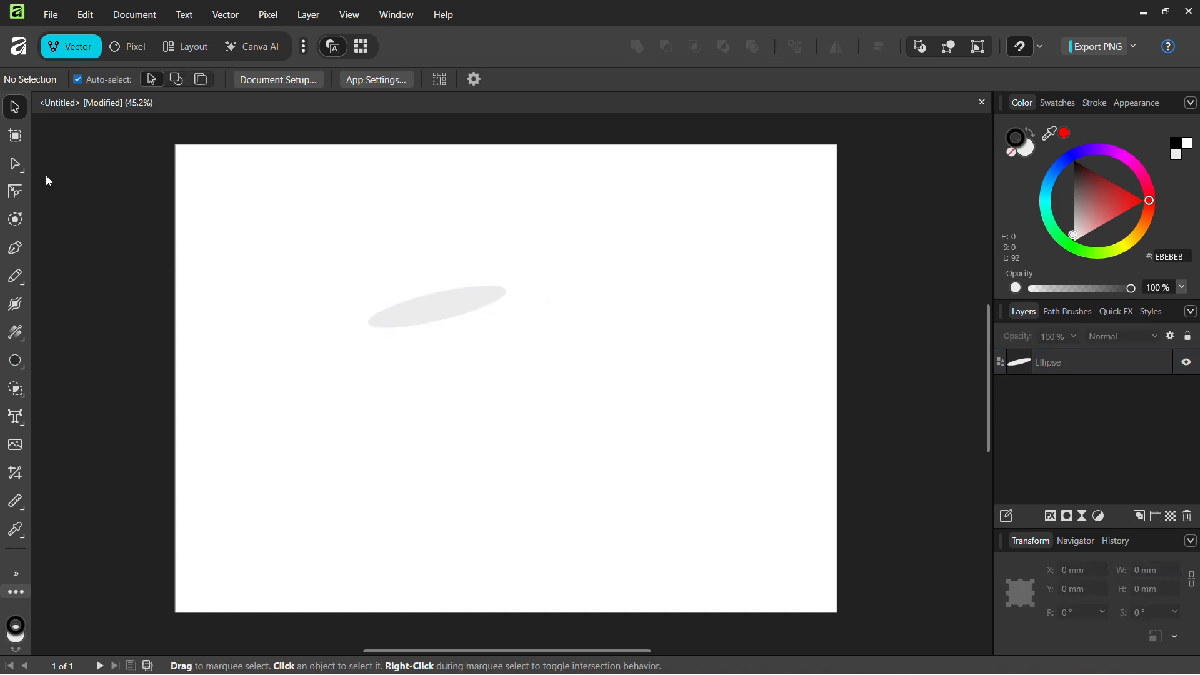
Draw a rectangle below the ellipse, then rotate and enlarge it with free transform
click(17, 362)
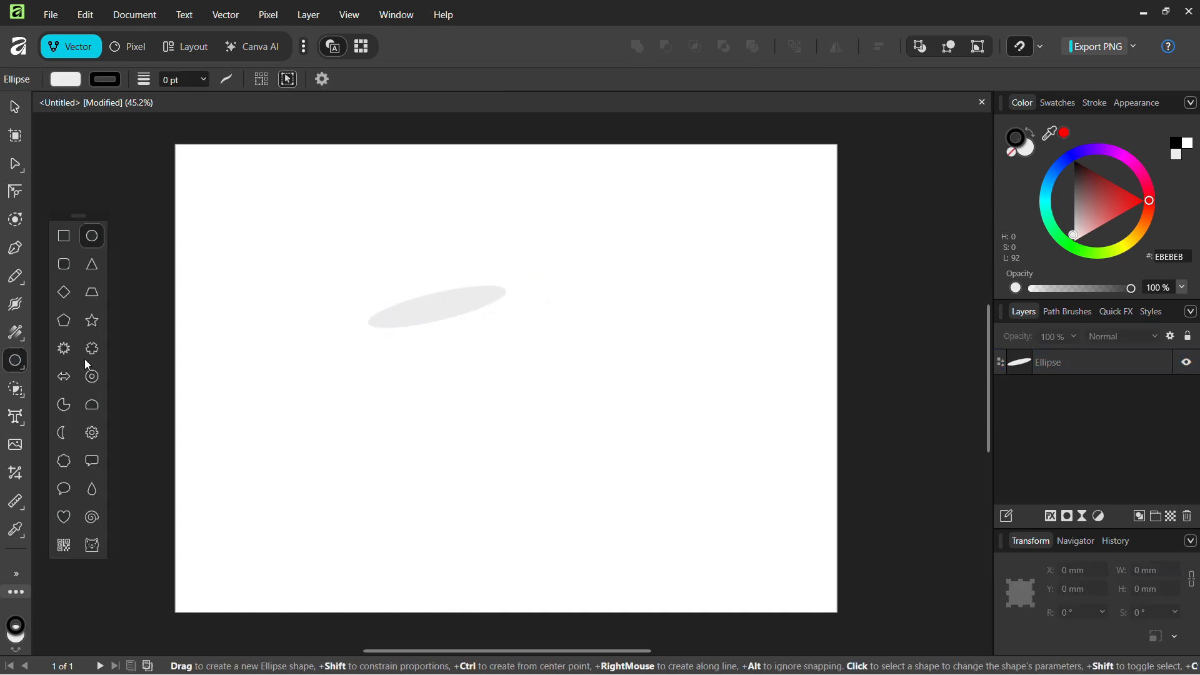
click(66, 237)
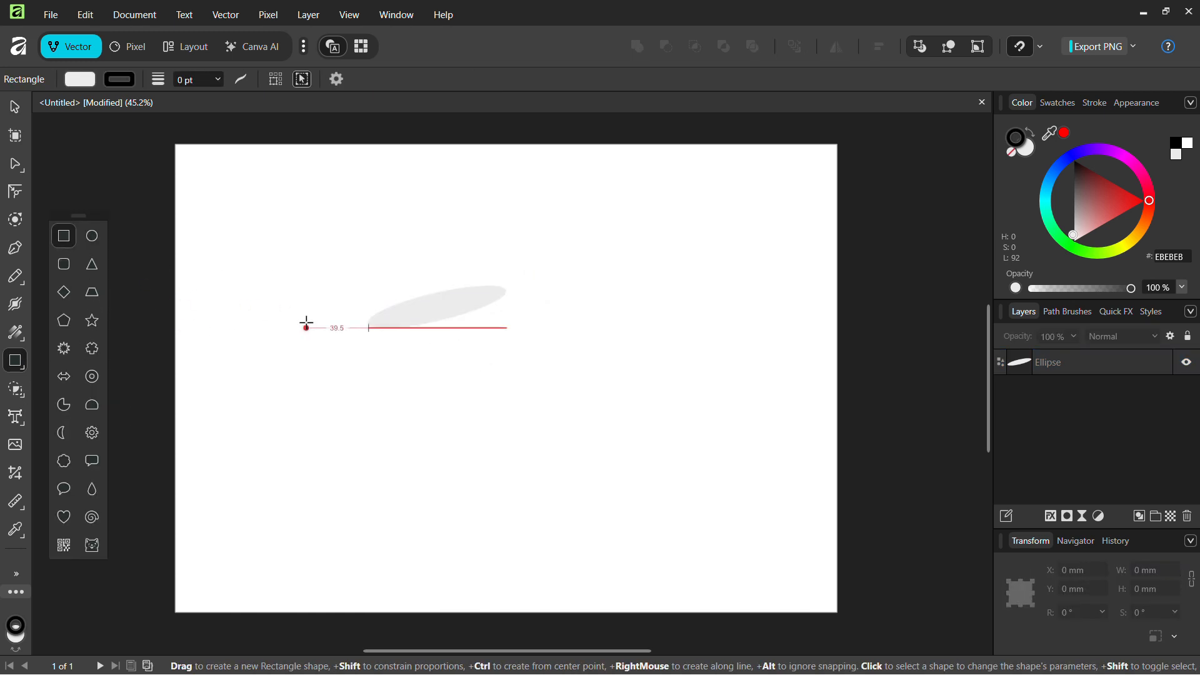
drag(368, 326, 506, 456)
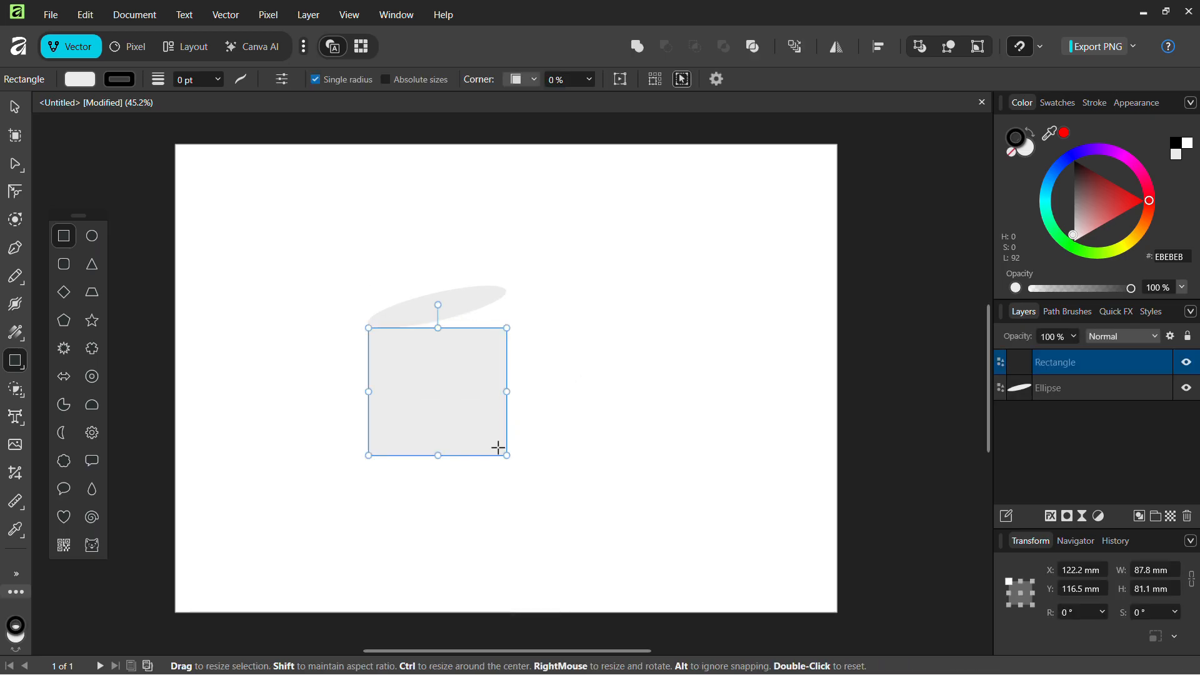
mouse_move(368, 391)
mouse_down()
mouse_move(380, 392)
mouse_move(368, 392)
mouse_up()
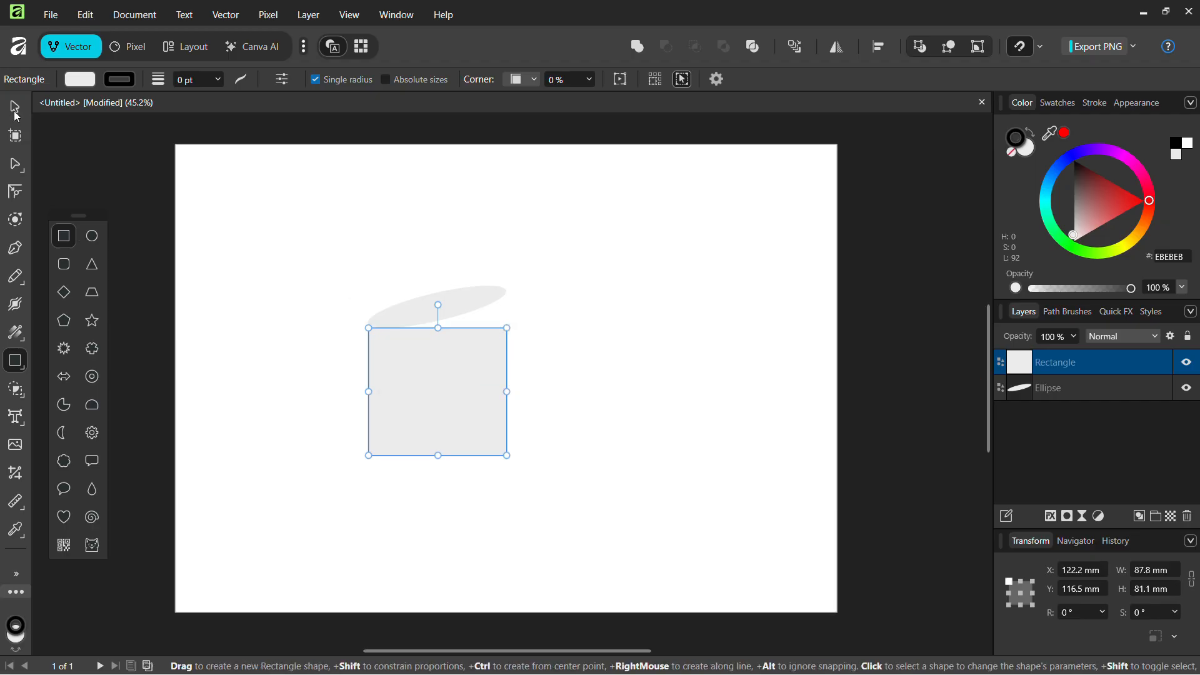
click(17, 165)
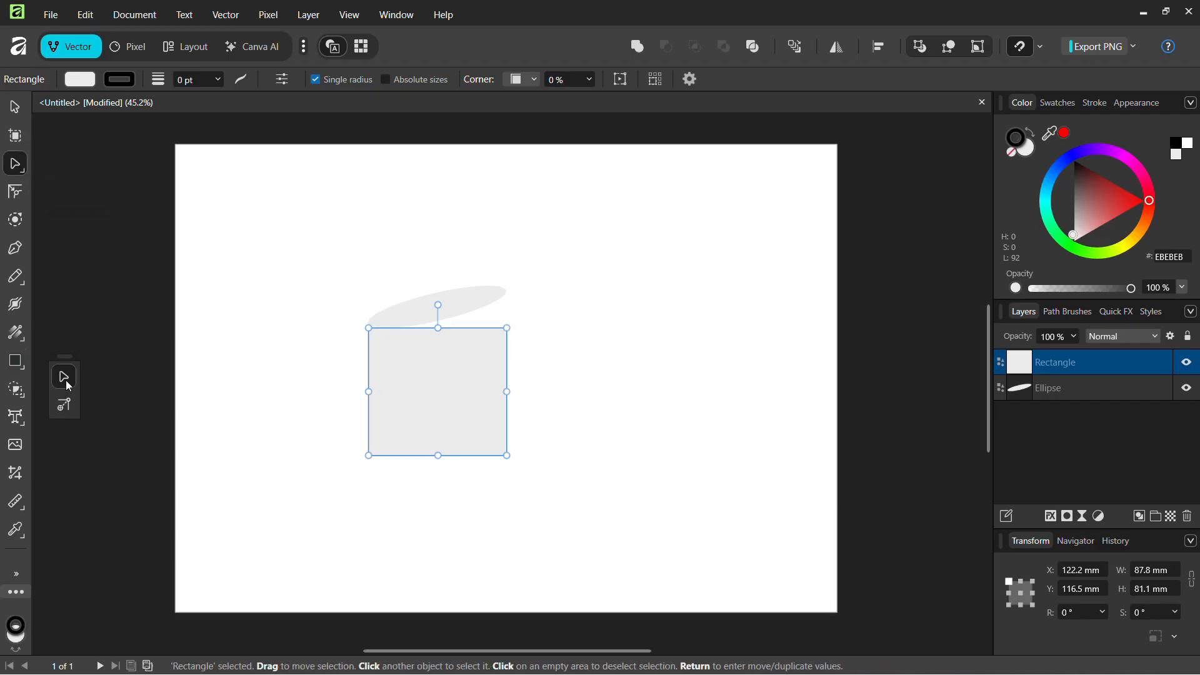
key(f)
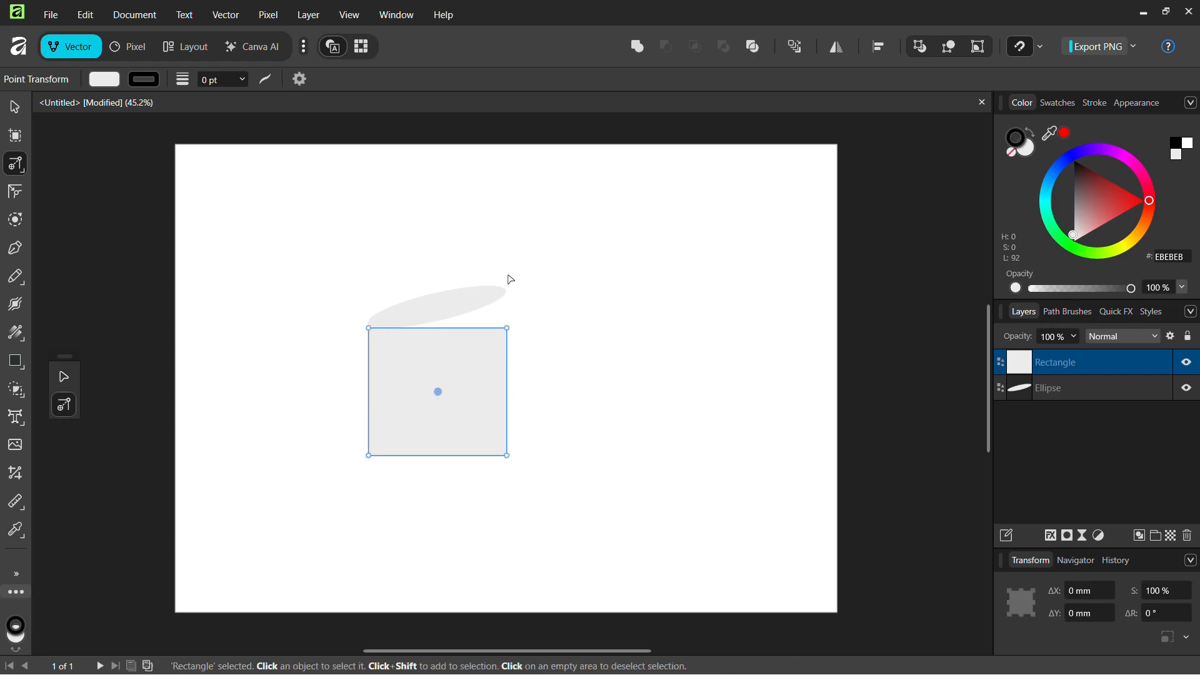
drag(507, 328, 507, 295)
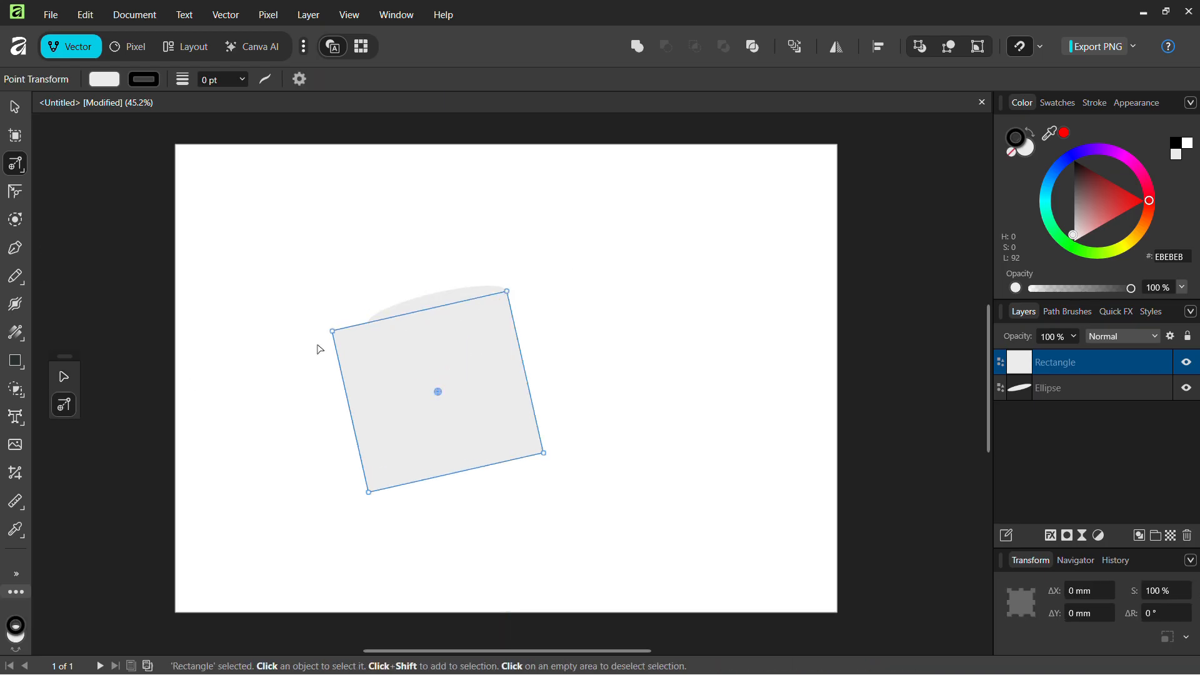
drag(338, 335, 332, 331)
Round the rectangle's top-left corner into a large arc and shrink the wedge to 91.7 × 86.5 mm
click(15, 191)
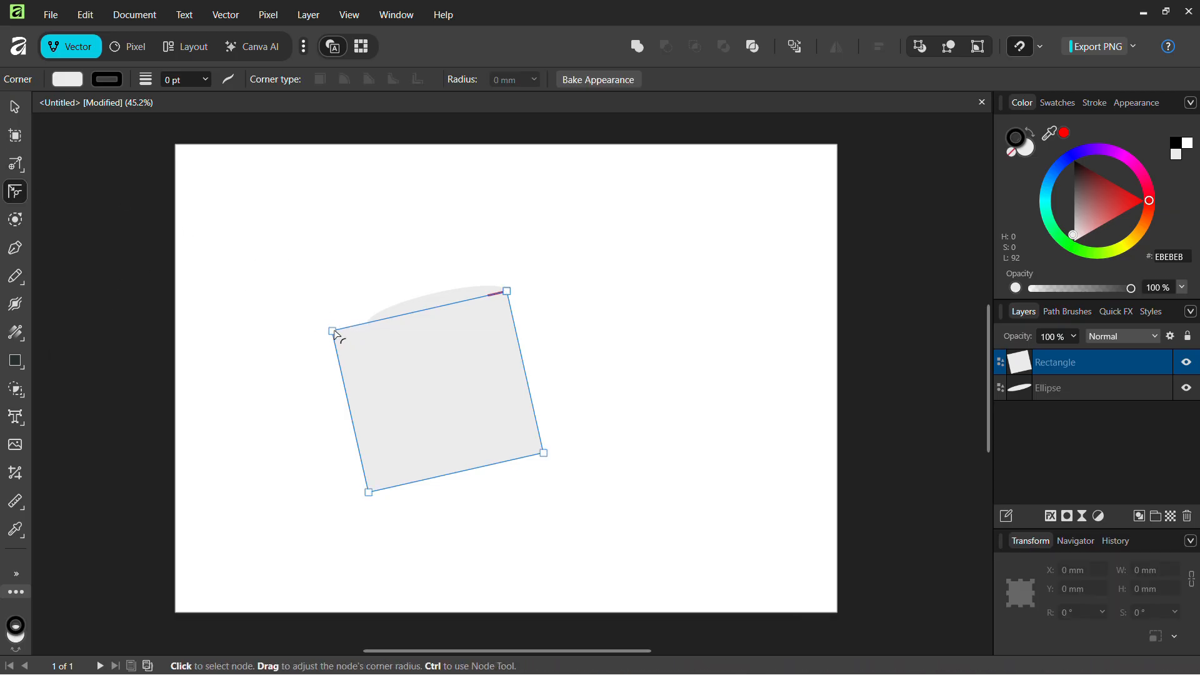
drag(332, 331, 561, 439)
key(v)
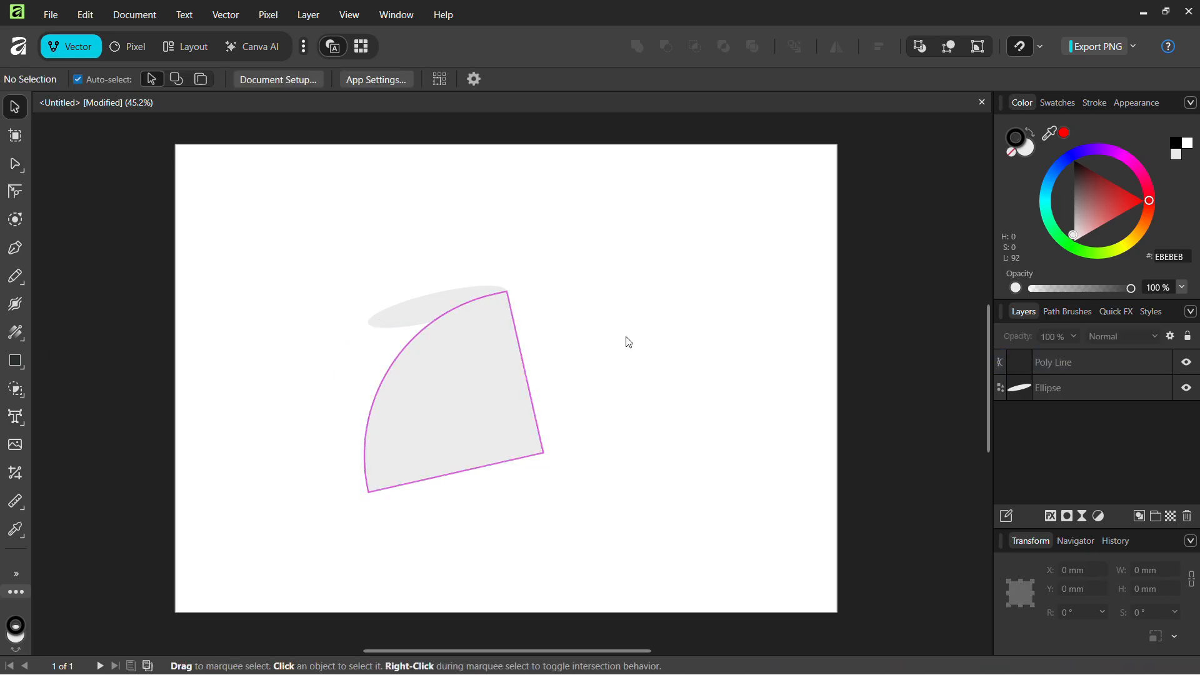
click(399, 430)
drag(368, 494, 393, 460)
click(574, 408)
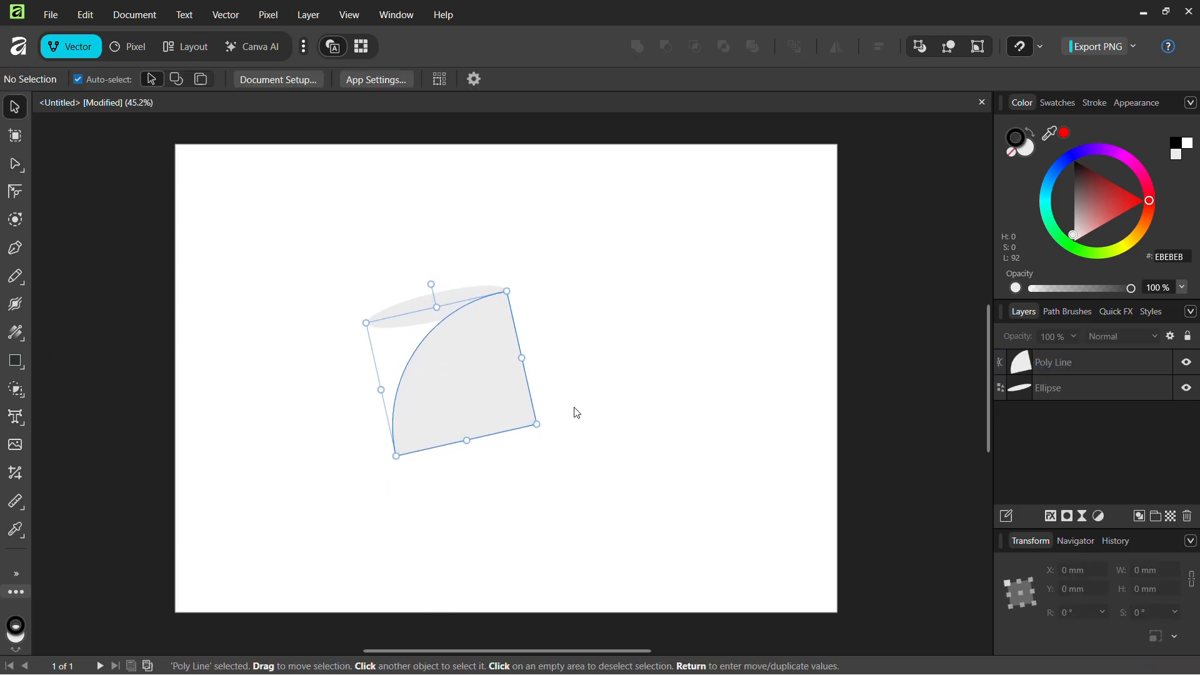
scroll(574, 407, up, 3)
scroll(457, 343, down, 2)
Draw a large oval beneath the wedge, redrawing it after undoing a misplaced one
click(351, 356)
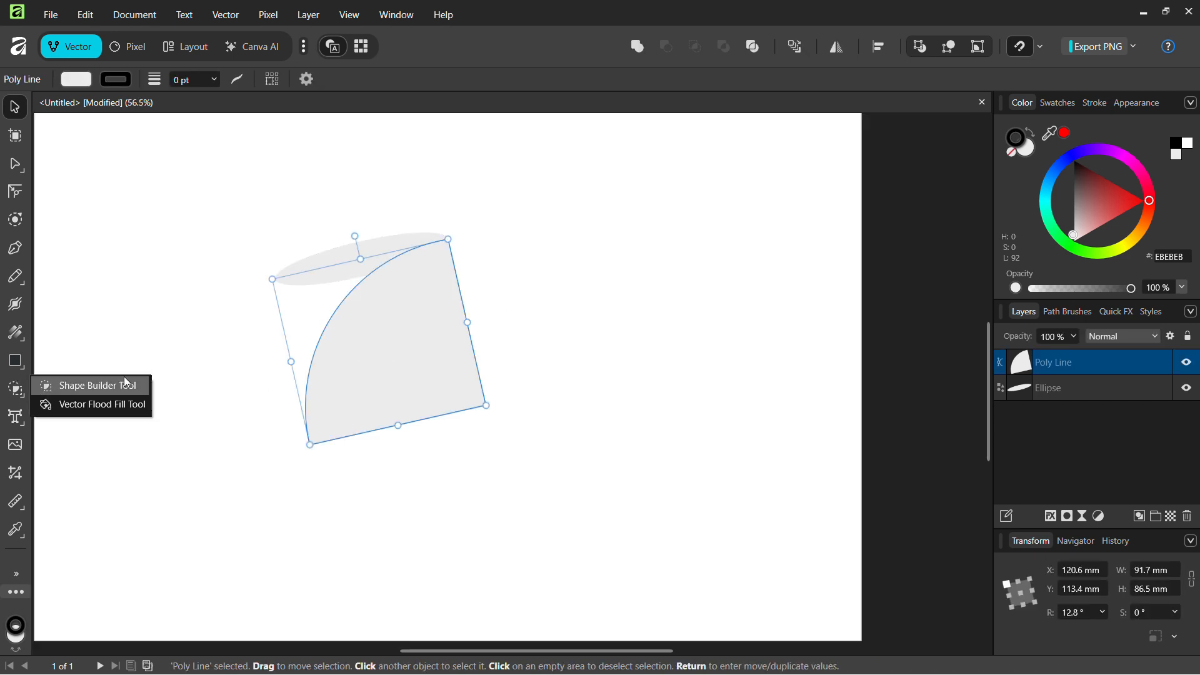
click(74, 391)
click(21, 361)
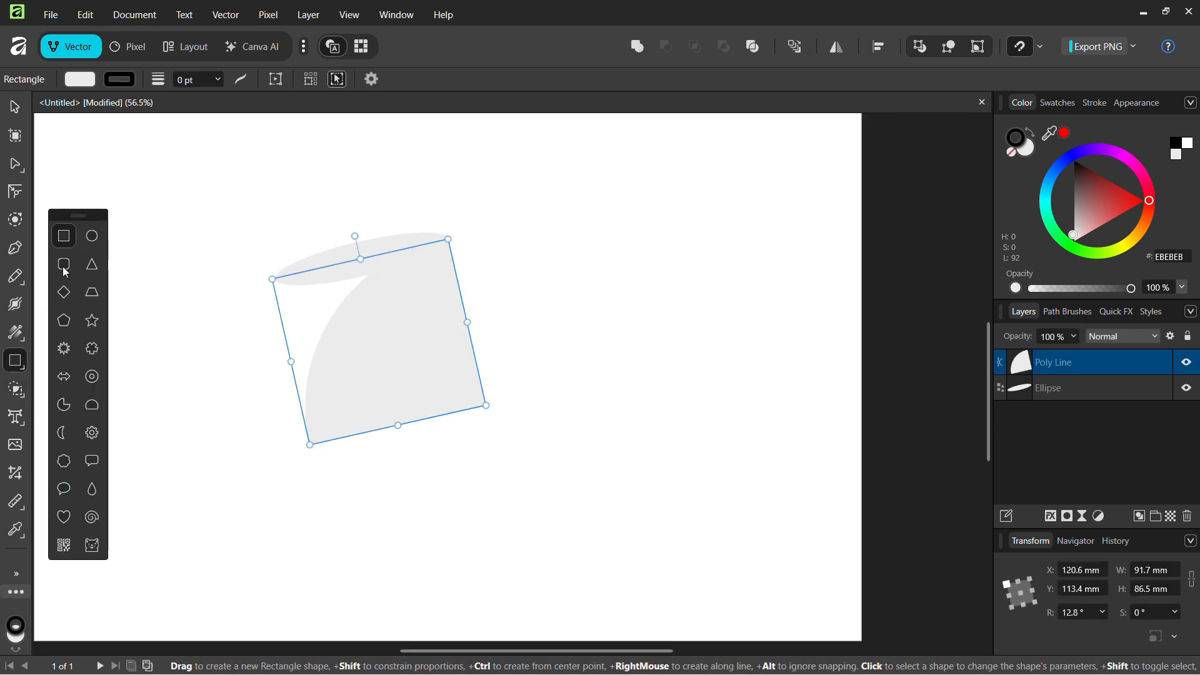
click(92, 236)
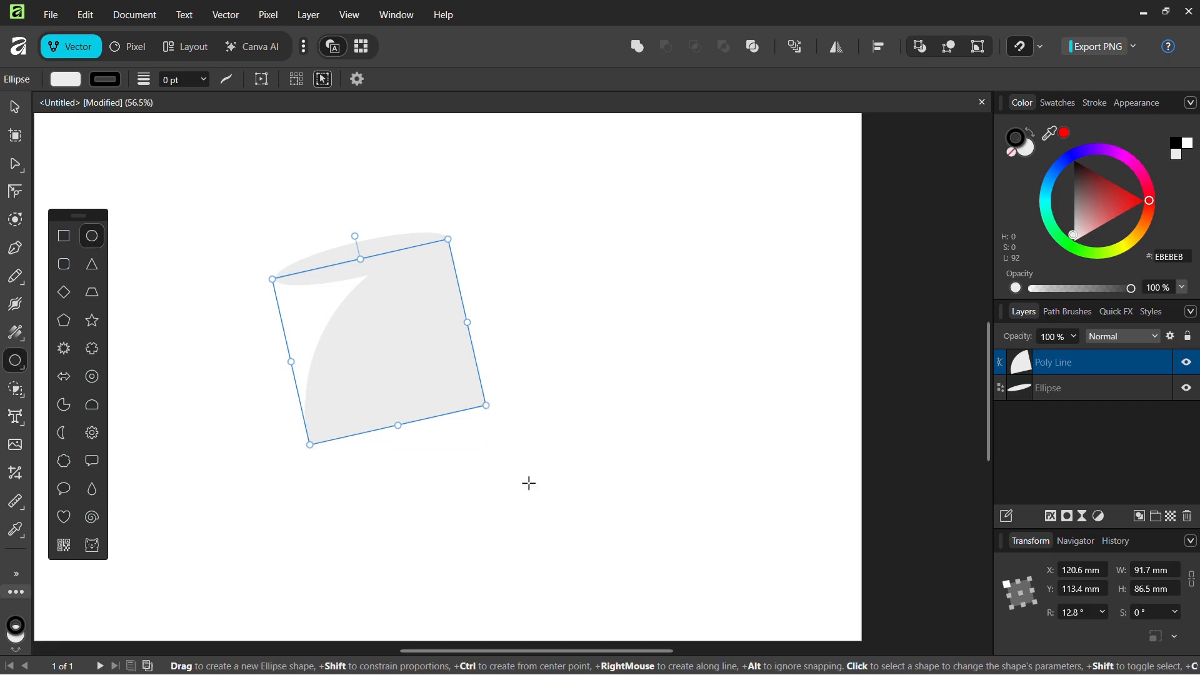
drag(572, 549, 225, 368)
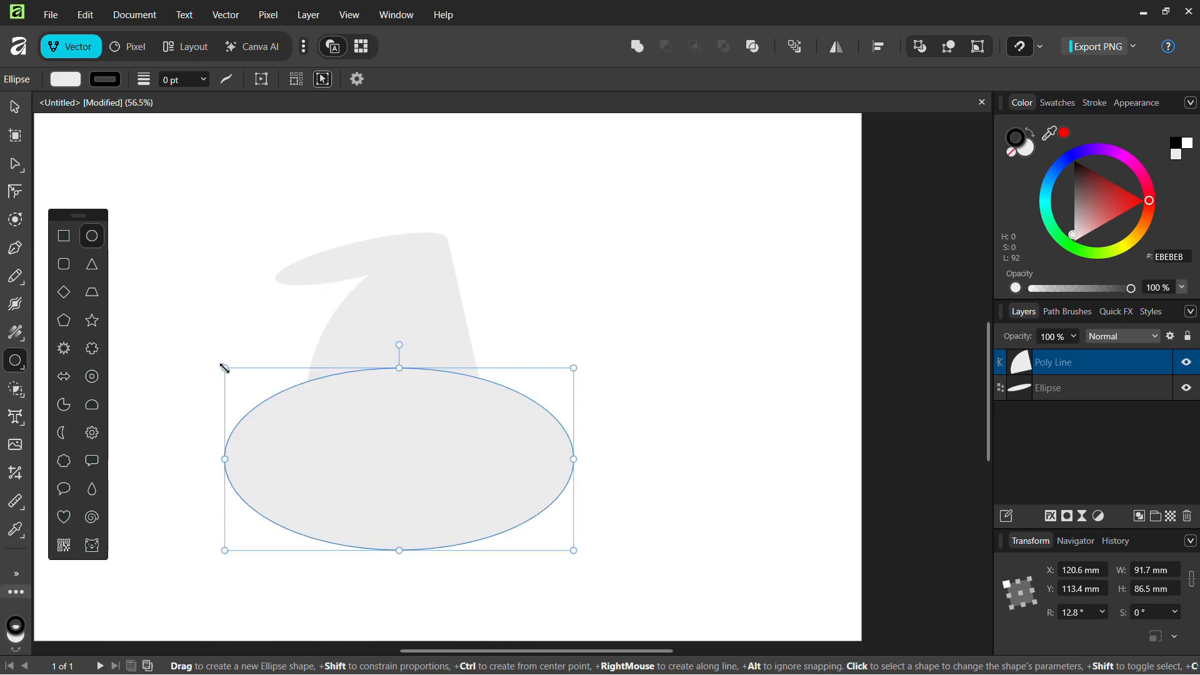
key(ctrl+z)
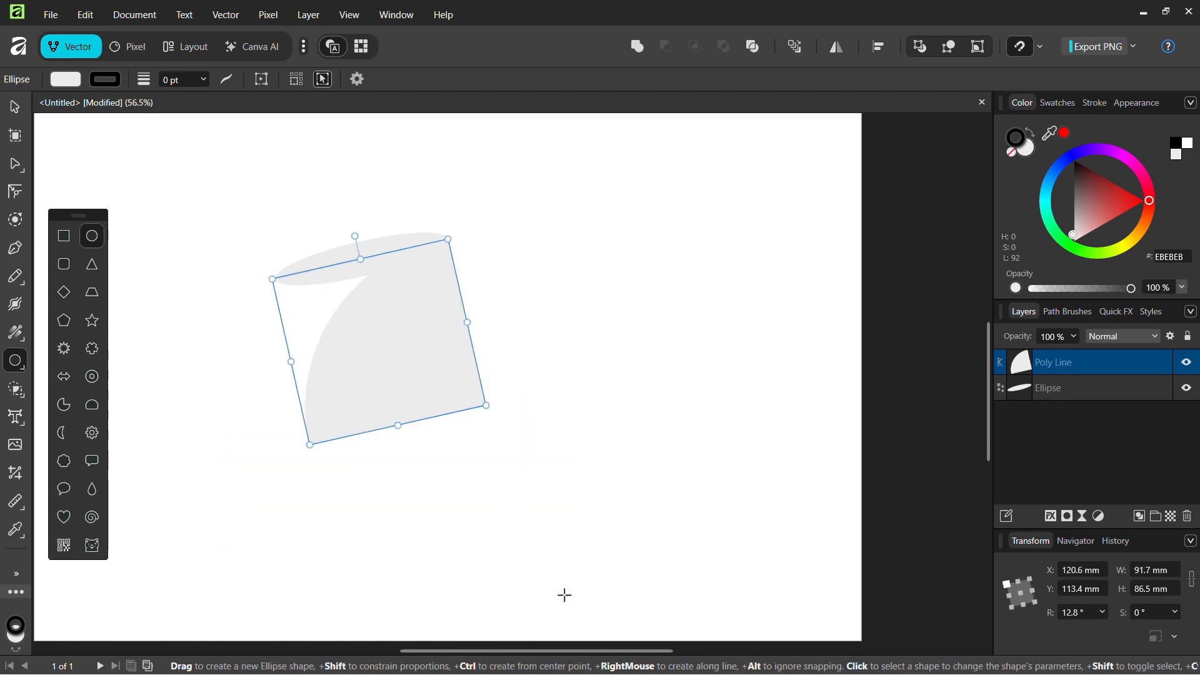
drag(501, 567, 301, 343)
click(694, 399)
Widen the new oval and adjust its left side to match the wedge
key(v)
scroll(695, 399, down, 1)
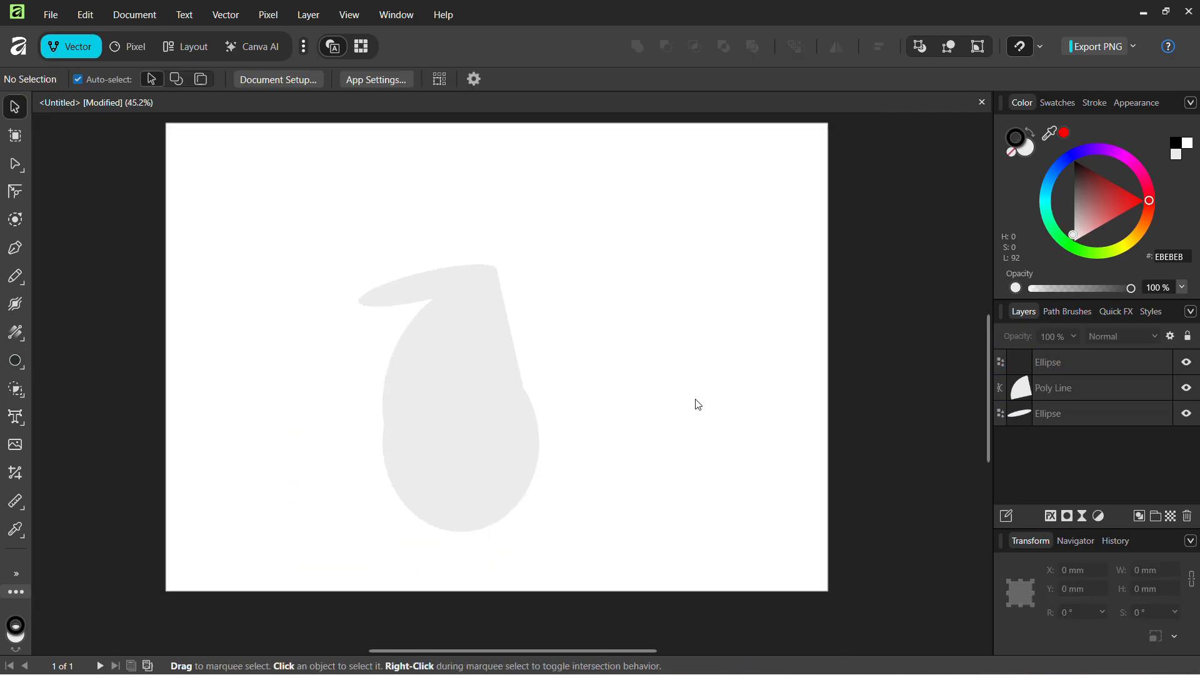
click(458, 415)
scroll(458, 415, up, 2)
drag(587, 462, 582, 462)
click(635, 471)
scroll(685, 371, down, 3)
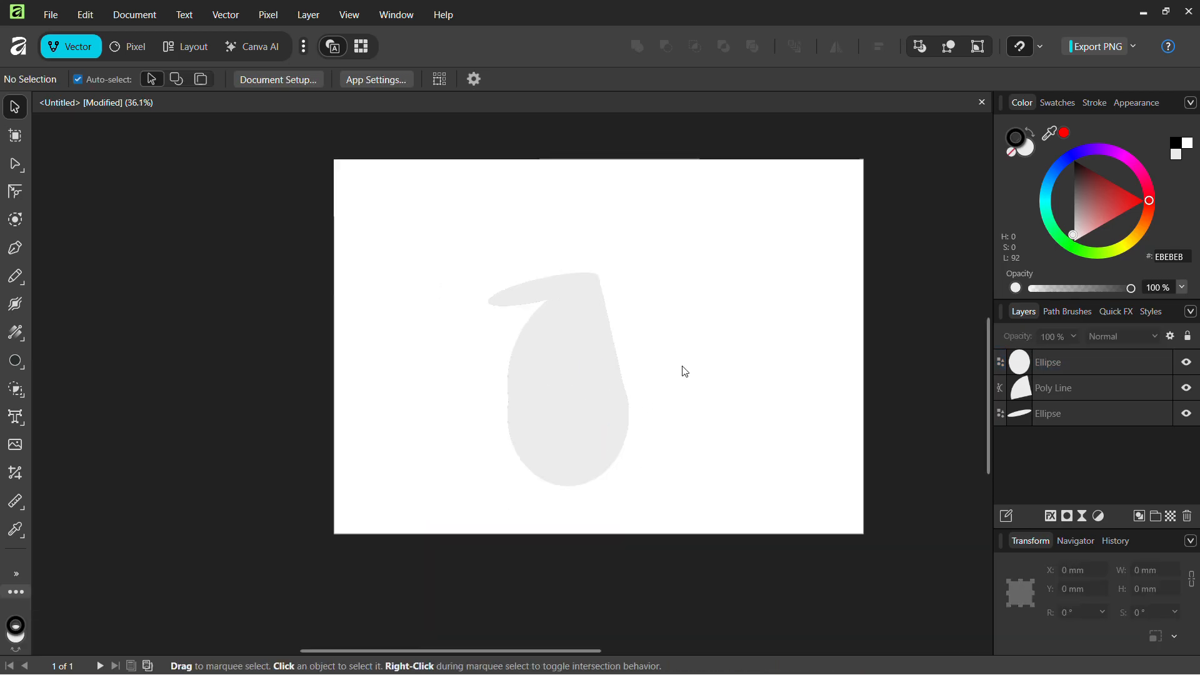
scroll(681, 373, up, 2)
click(488, 410)
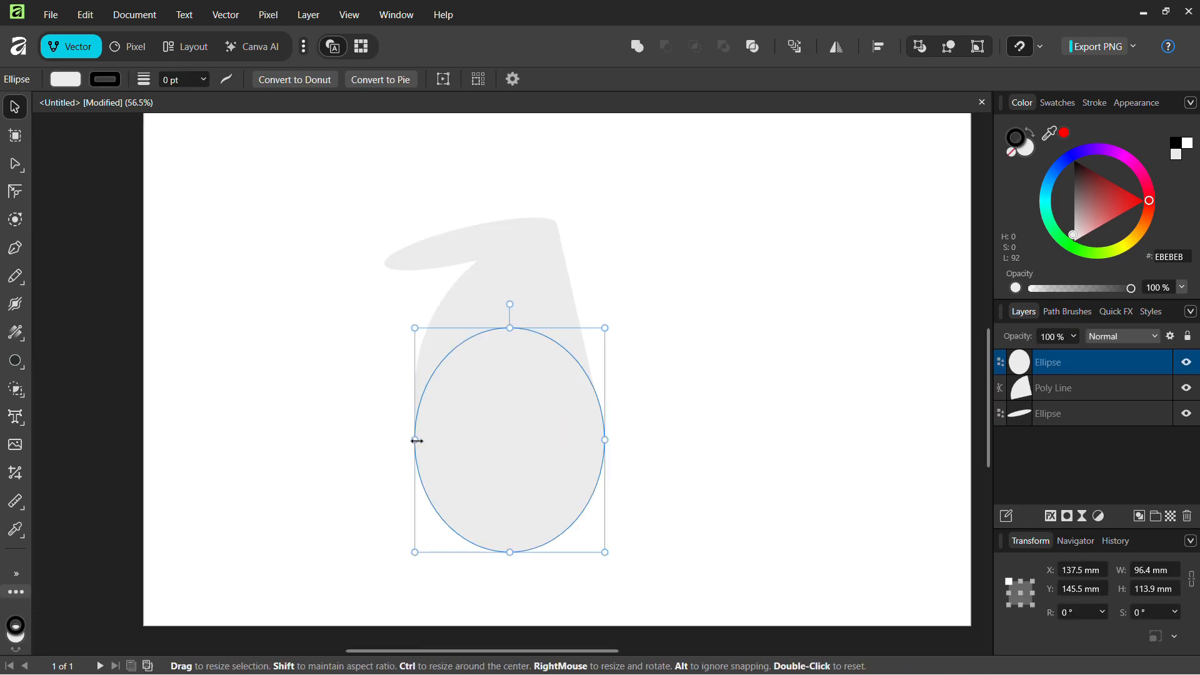
drag(417, 440, 417, 440)
click(709, 432)
scroll(584, 390, up, 1)
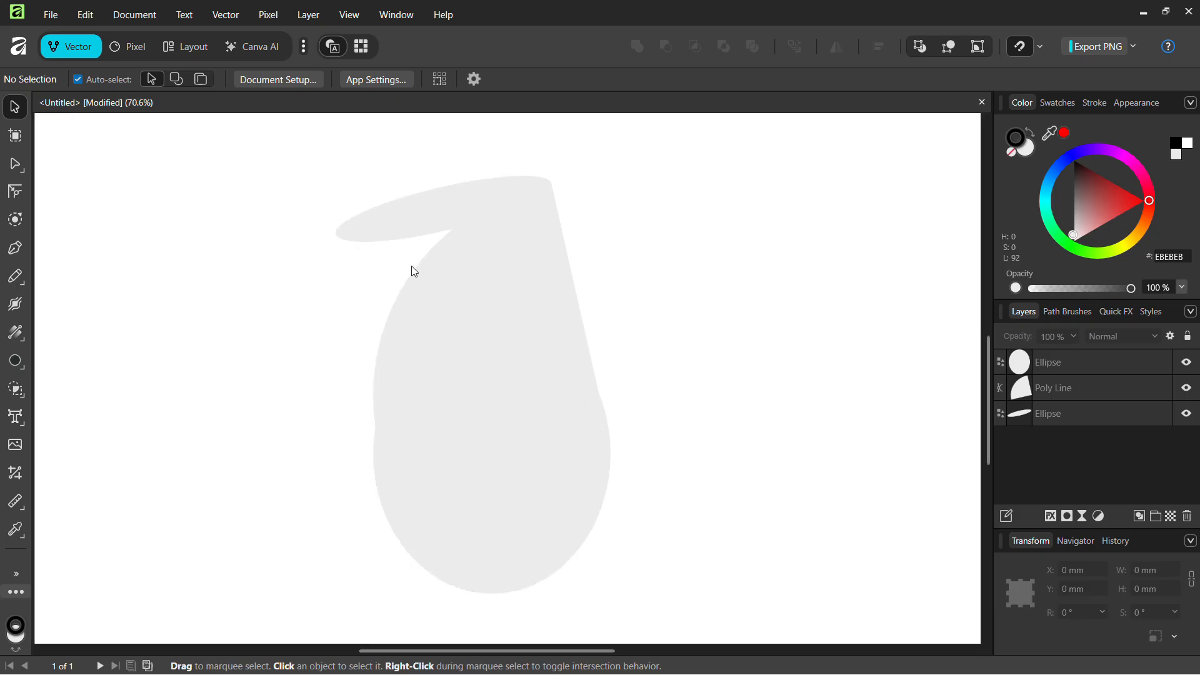
Stretch the wedge down toward the oval and shorten the oval toward a circle
click(414, 271)
drag(377, 437, 377, 450)
click(665, 407)
scroll(664, 409, down, 2)
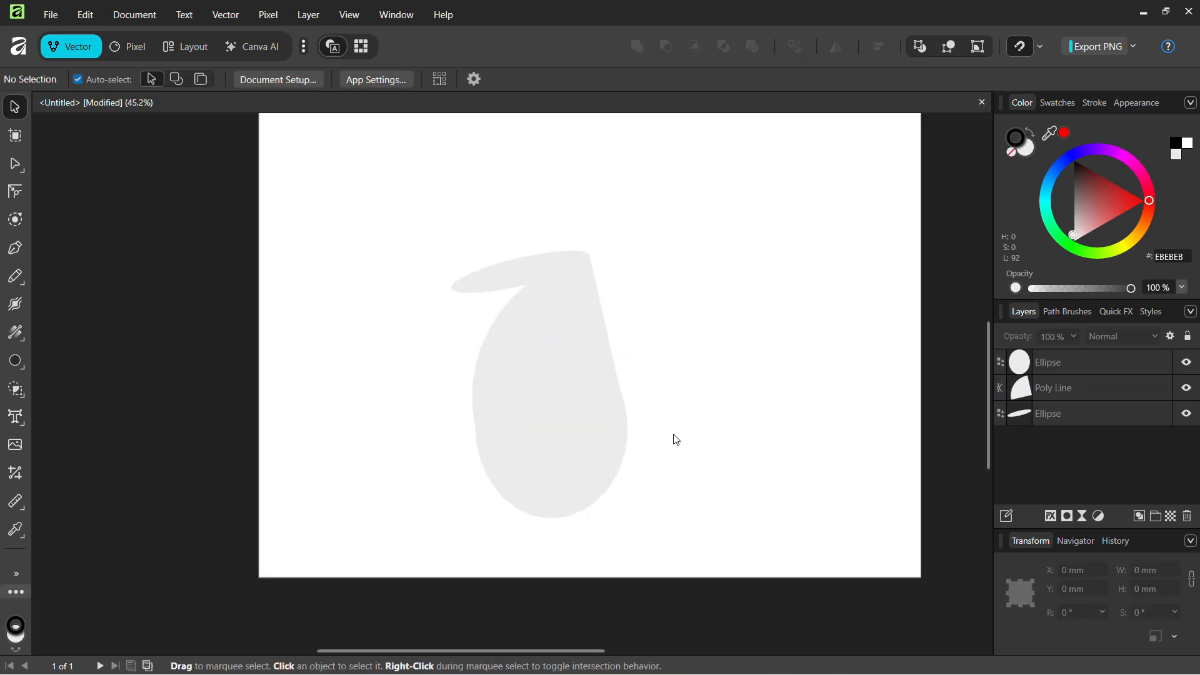
click(599, 395)
mouse_move(550, 510)
mouse_down()
mouse_move(549, 490)
mouse_move(536, 494)
mouse_move(530, 531)
mouse_move(538, 519)
mouse_up()
click(718, 452)
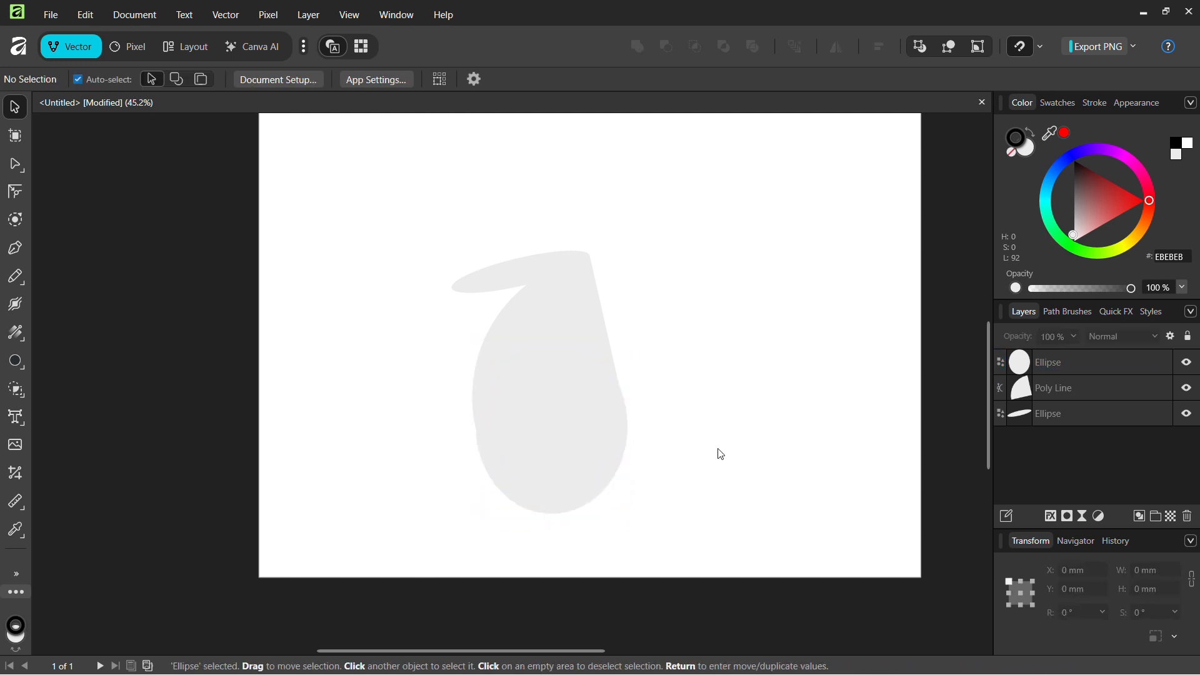
Skew the oval's right side slightly and fine-tune its left edge
scroll(720, 454, up, 1)
click(583, 419)
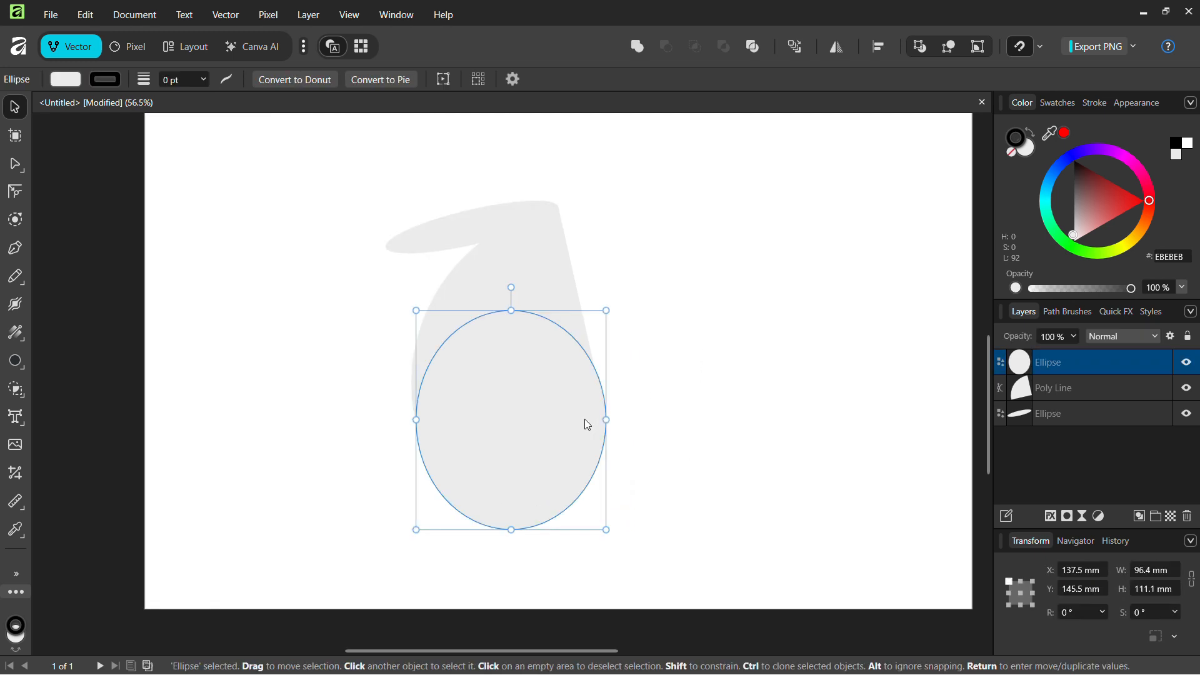
scroll(664, 420, up, 4)
scroll(664, 421, down, 2)
drag(674, 423, 662, 392)
click(726, 393)
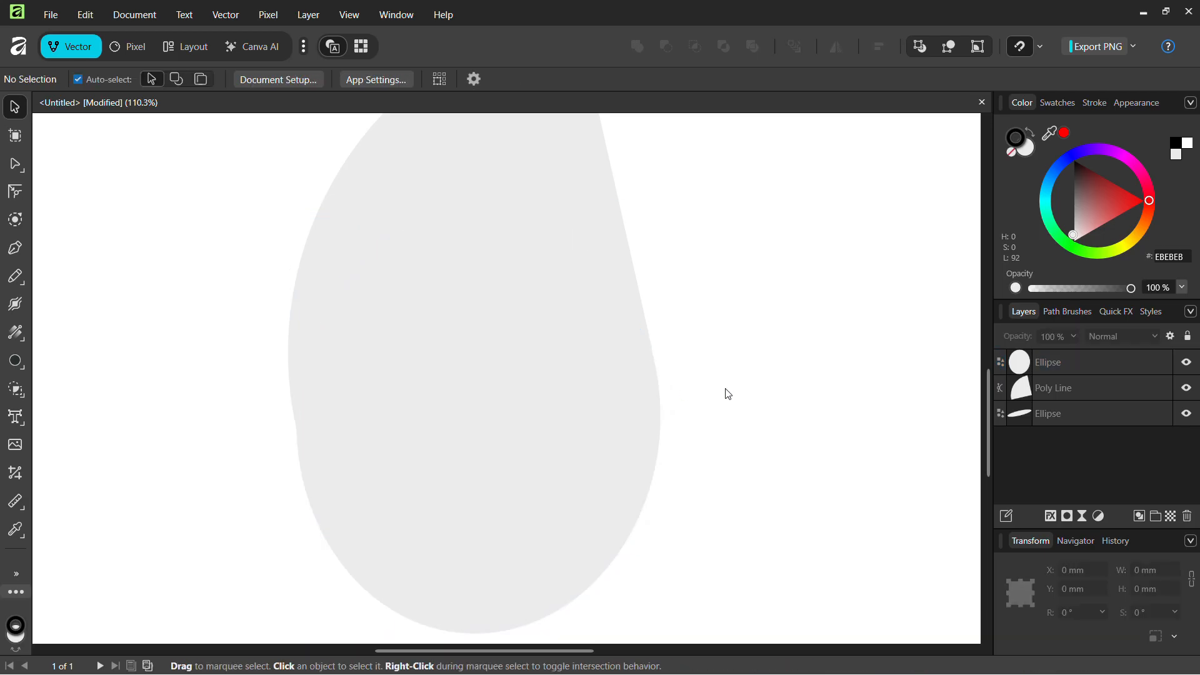
click(530, 437)
scroll(278, 426, up, 3)
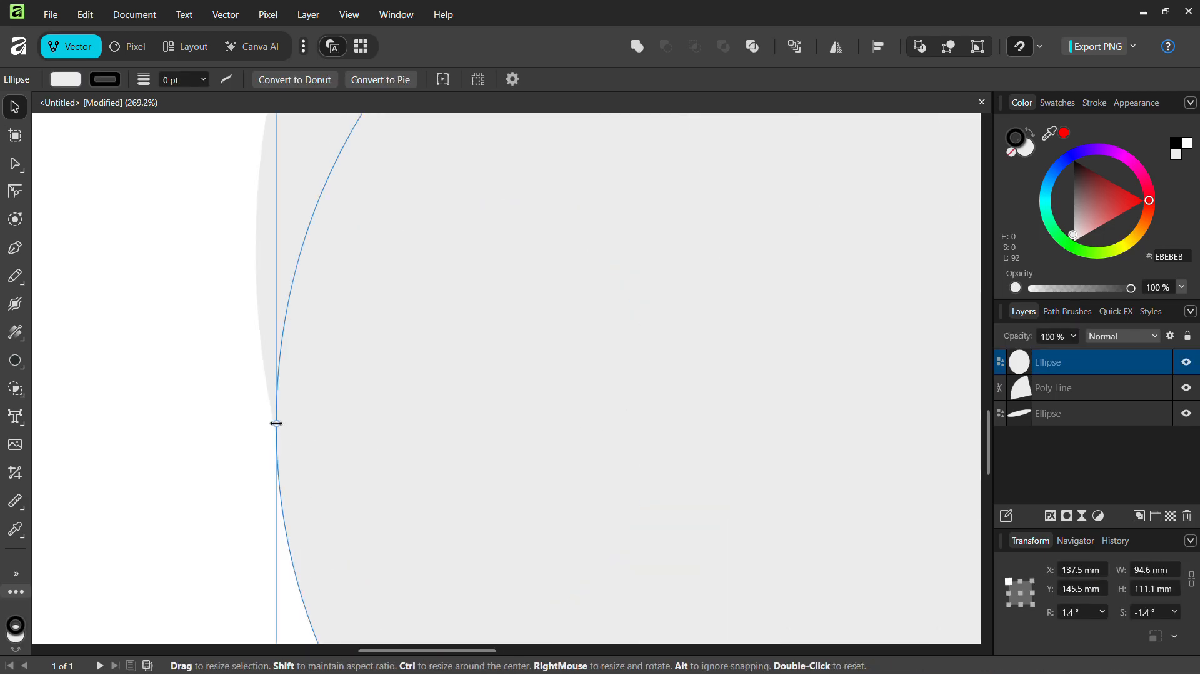
drag(276, 423, 275, 450)
scroll(276, 450, down, 6)
Rotate the wedge and thin oval together to about -13° and move them onto the big oval
click(573, 260)
drag(384, 165, 530, 276)
drag(468, 193, 490, 204)
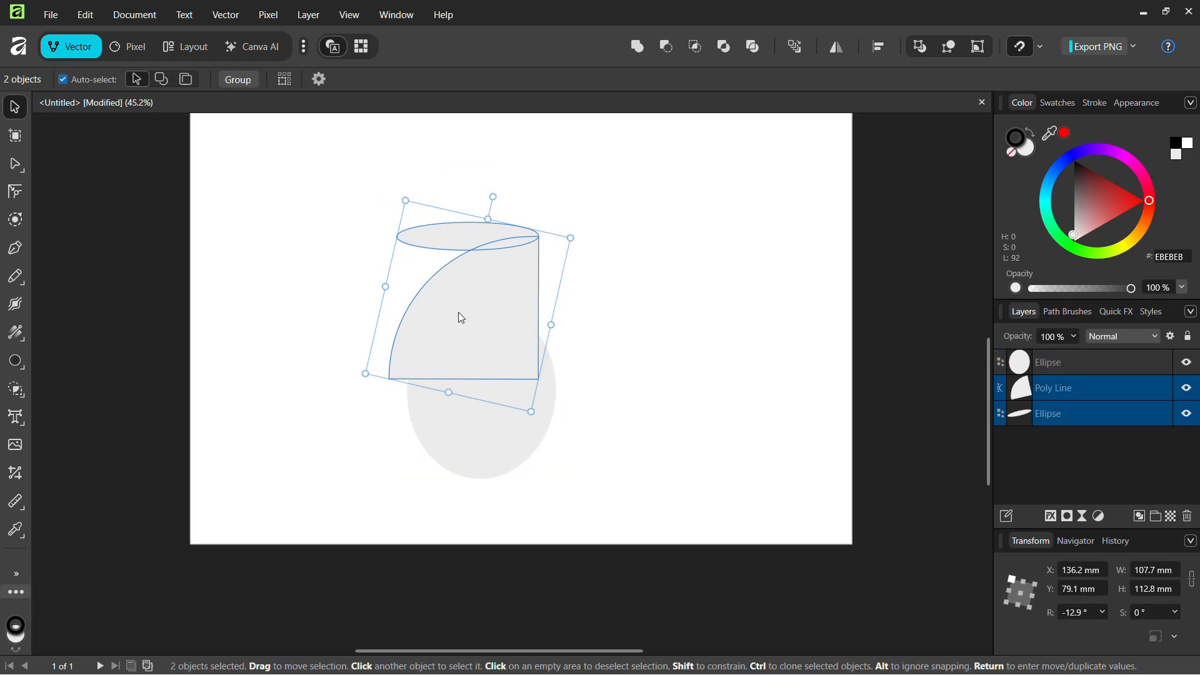
drag(458, 312, 471, 337)
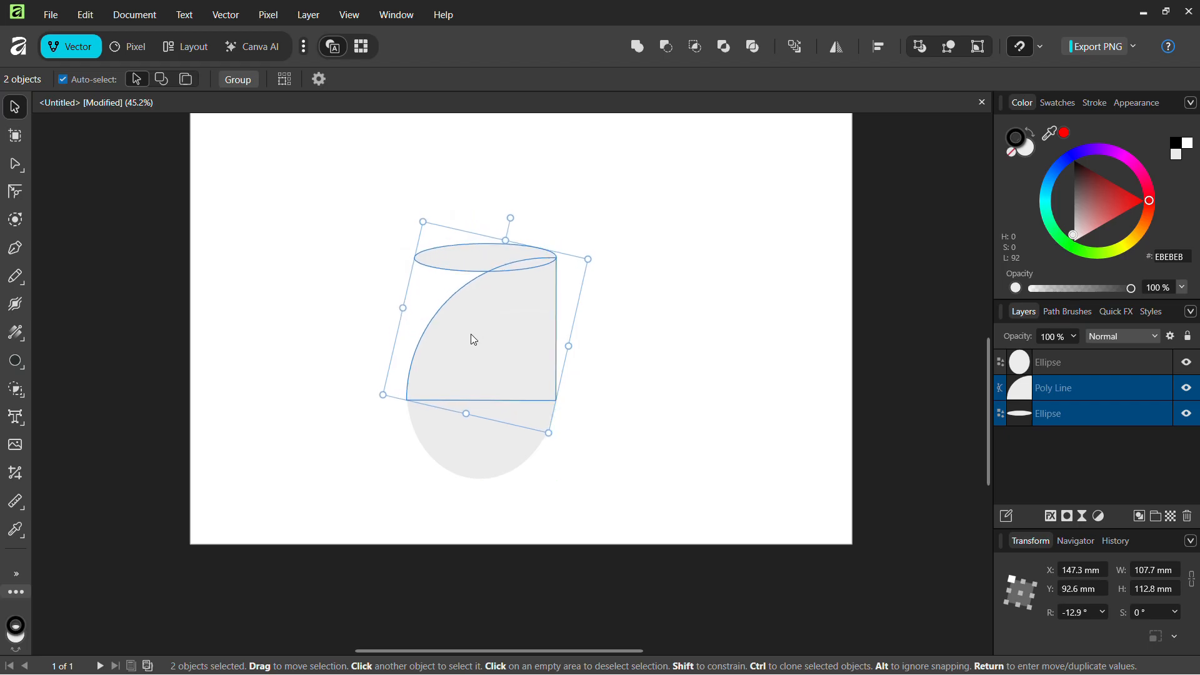
click(579, 396)
Widen the big oval slightly to meet the wedge, forming a 95 × 148.9 mm teardrop
scroll(578, 396, up, 4)
click(513, 419)
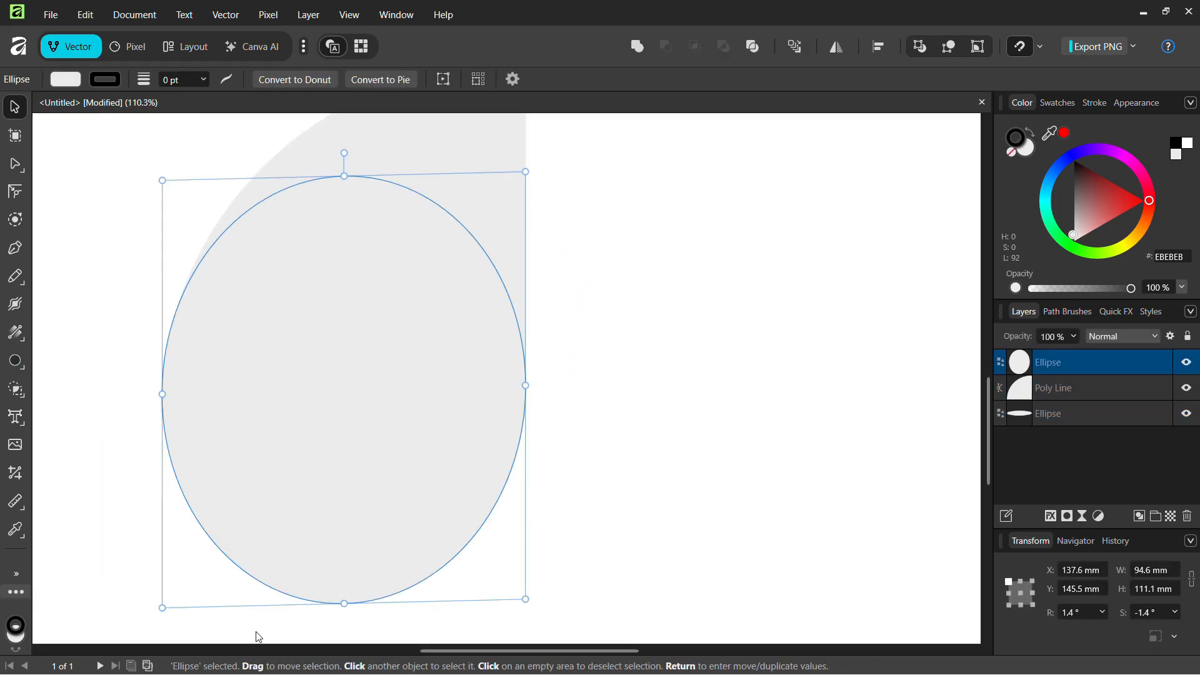
scroll(165, 393, up, 6)
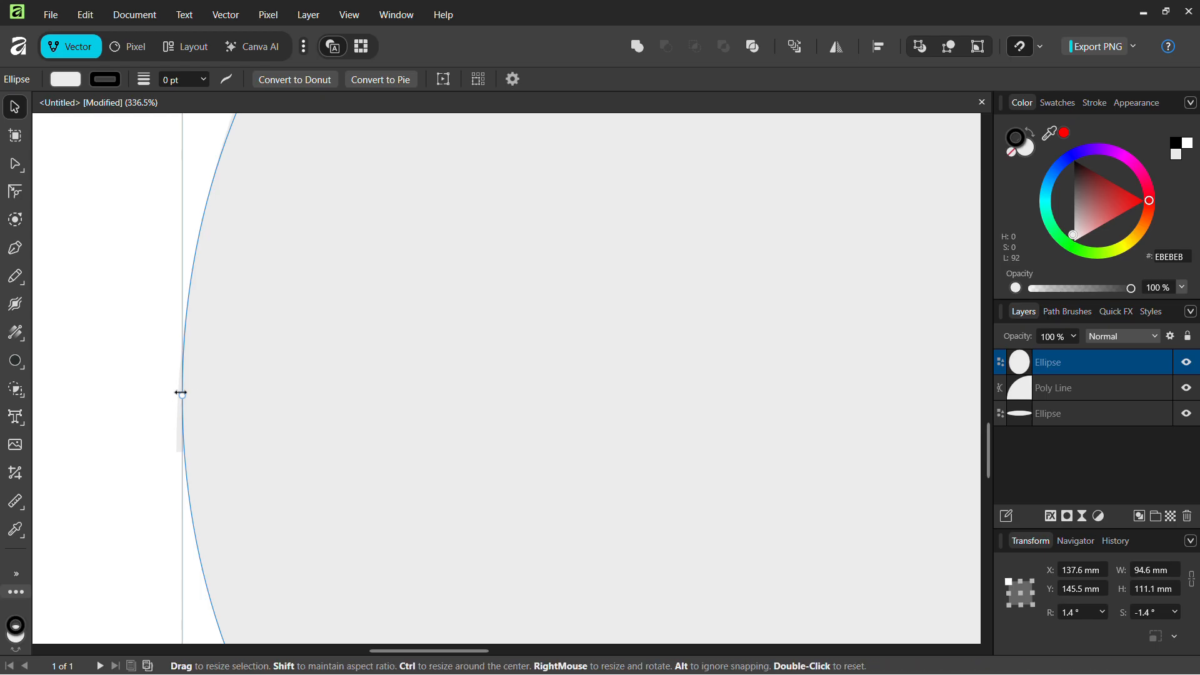
drag(181, 395, 175, 395)
scroll(360, 395, down, 7)
scroll(359, 392, down, 2)
click(522, 403)
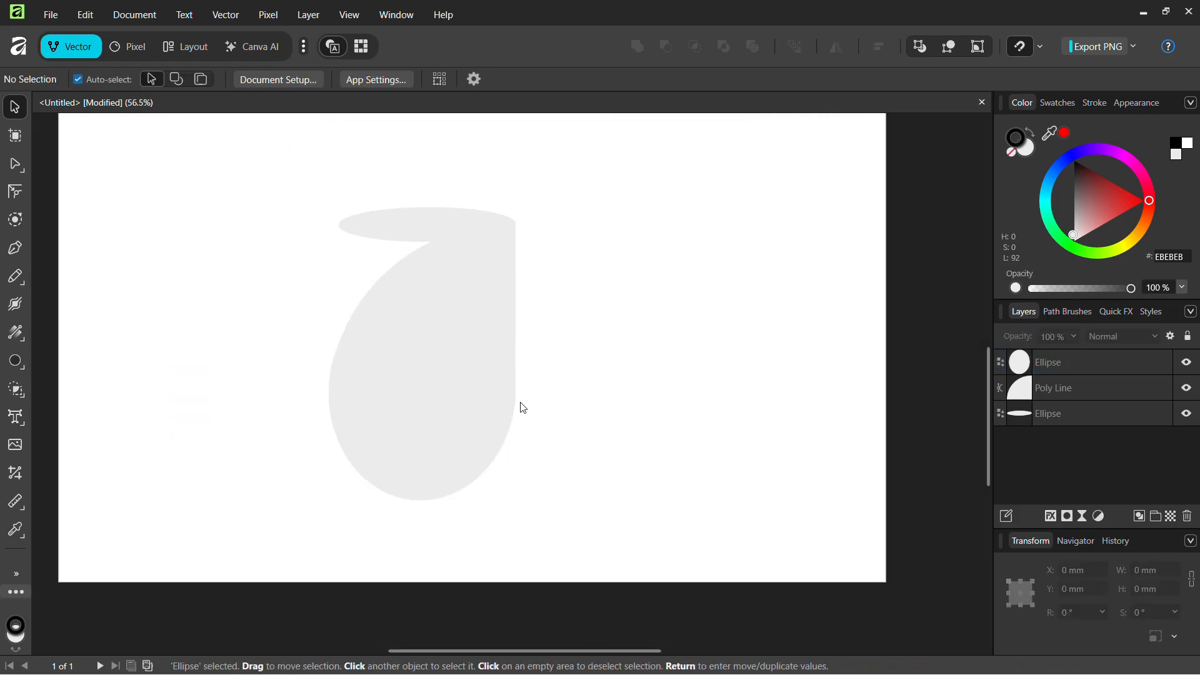
scroll(588, 384, down, 1)
drag(348, 219, 515, 245)
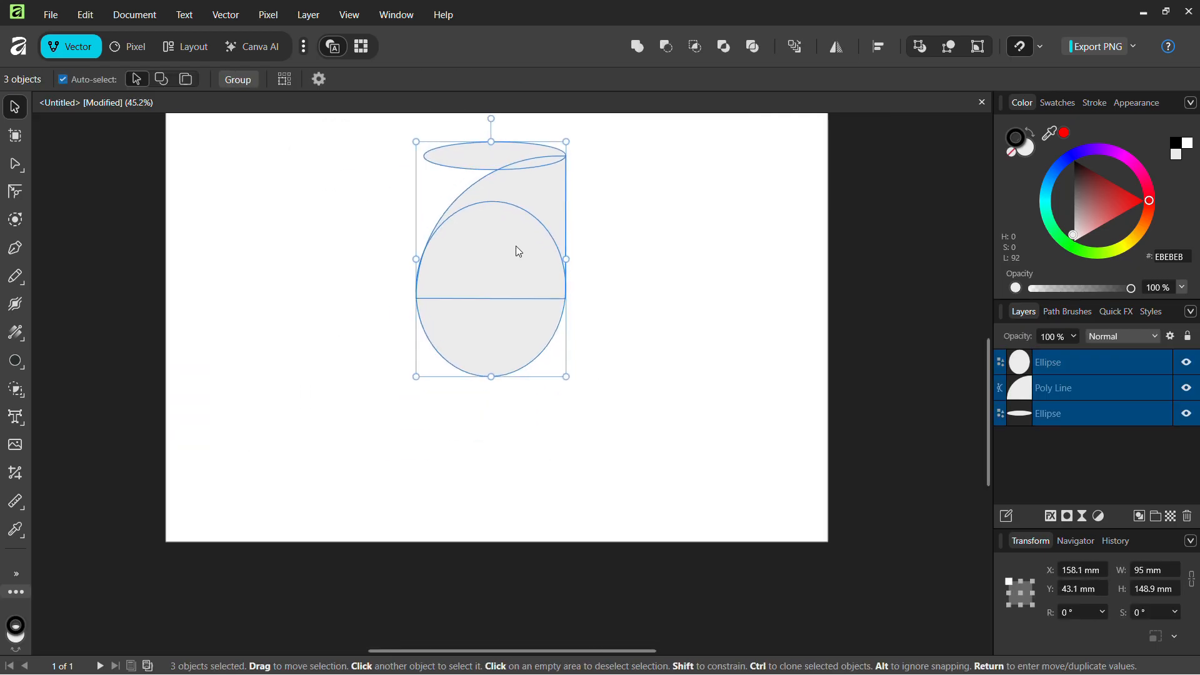
scroll(650, 292, up, 3)
click(616, 332)
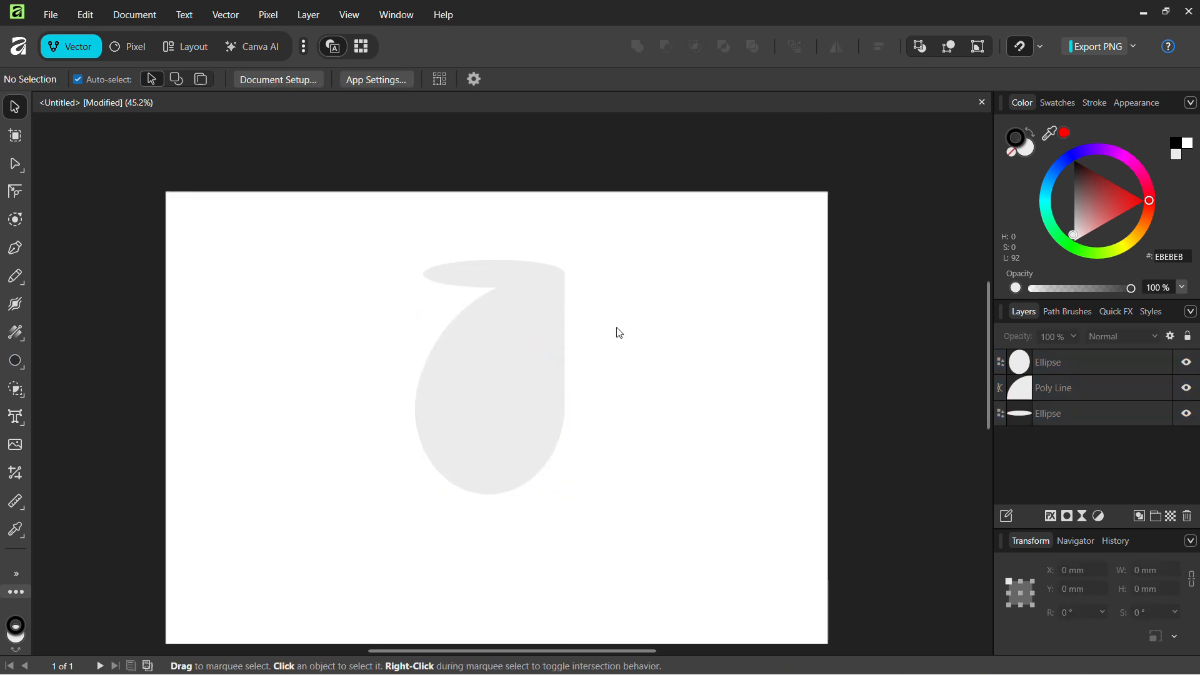
Select all three bean shapes and change their fill to yellow FFDC00
click(522, 289)
click(696, 458)
drag(398, 257, 570, 412)
click(523, 369)
click(629, 391)
drag(625, 475, 475, 275)
drag(1149, 186, 1150, 270)
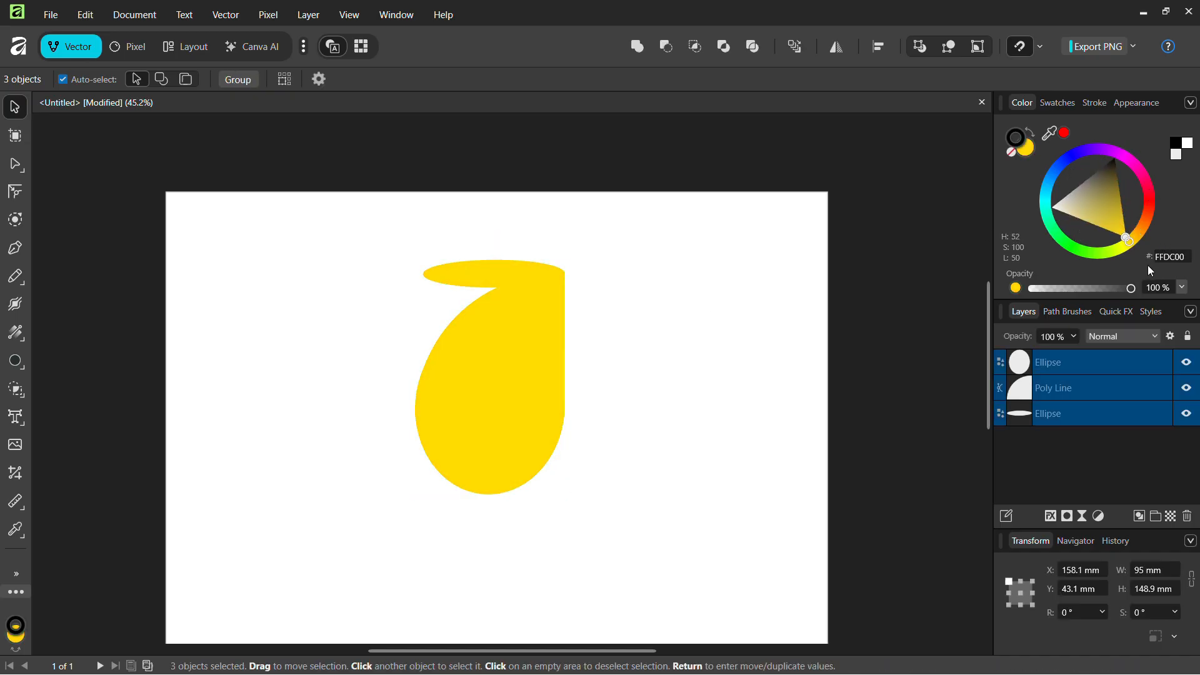
click(403, 263)
Shrink the bean to about 66.5 × 82 mm, move it right and down, and tilt it
drag(561, 508, 405, 292)
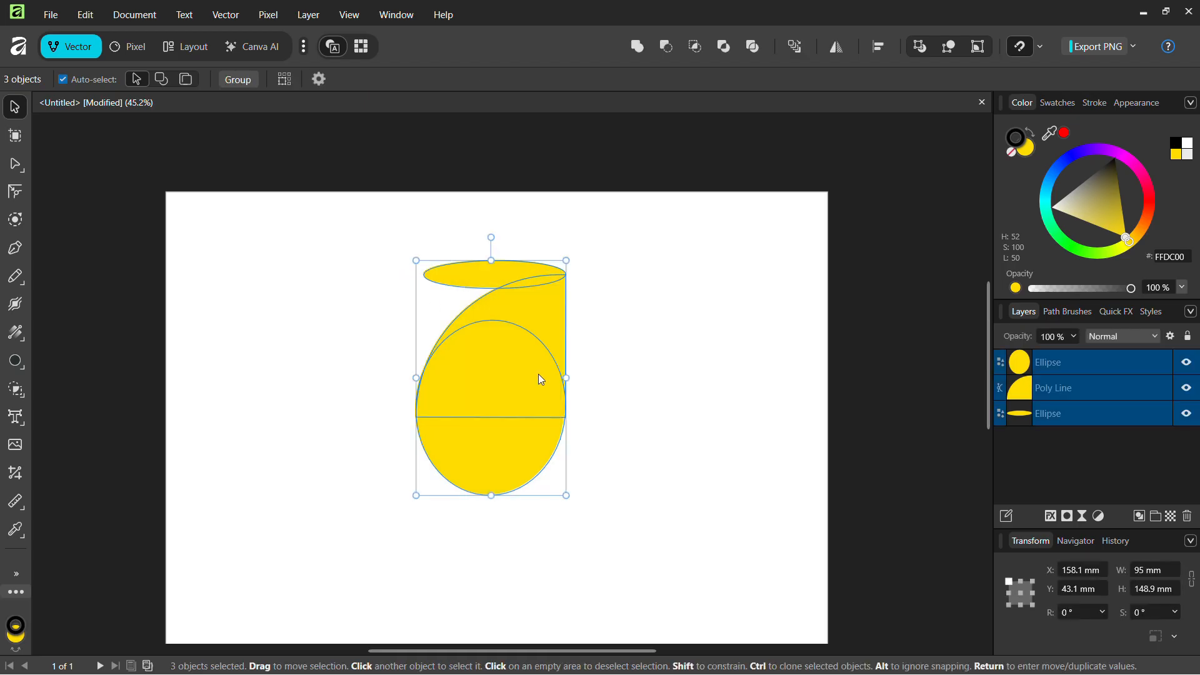
mouse_move(562, 494)
mouse_down()
mouse_move(466, 356)
mouse_move(520, 382)
mouse_move(566, 495)
mouse_up()
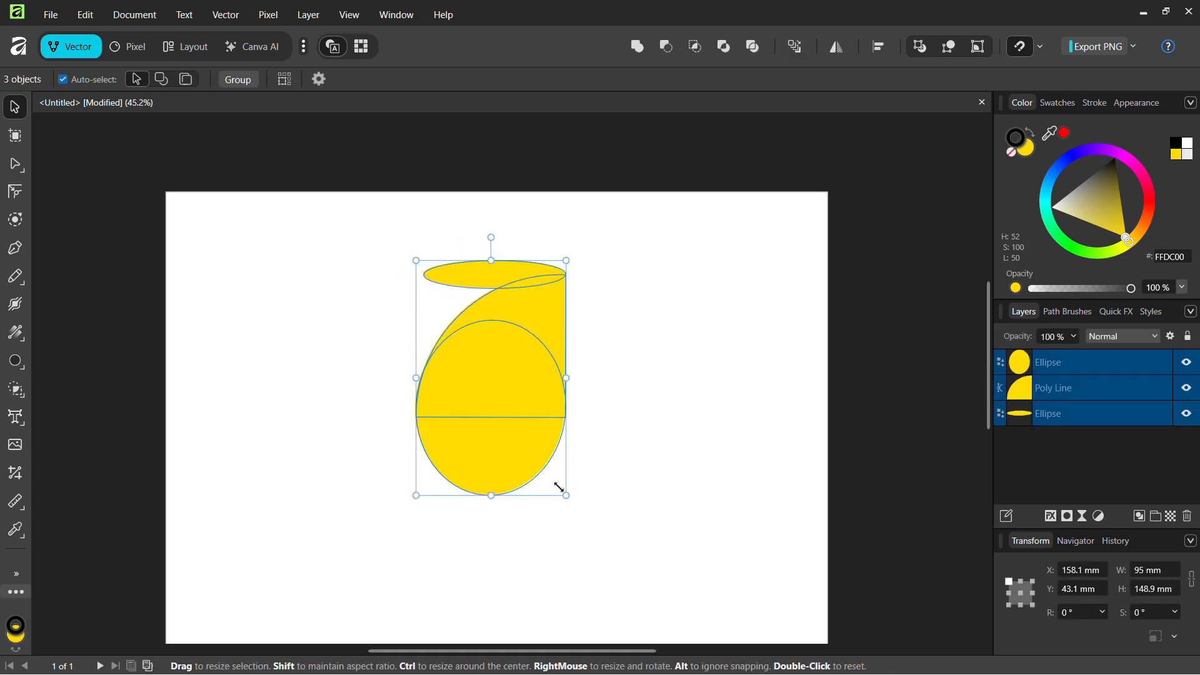
drag(562, 491, 498, 388)
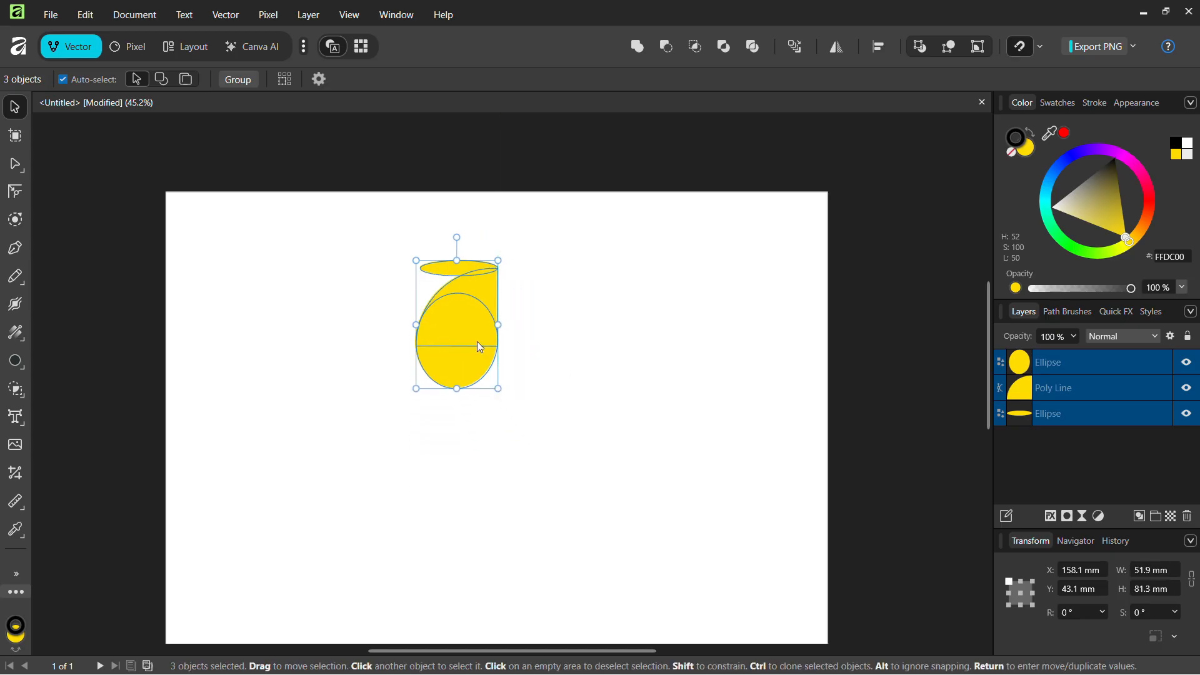
drag(479, 347, 536, 375)
drag(516, 267, 541, 273)
click(627, 376)
scroll(626, 375, down, 1)
drag(601, 392, 465, 268)
click(653, 391)
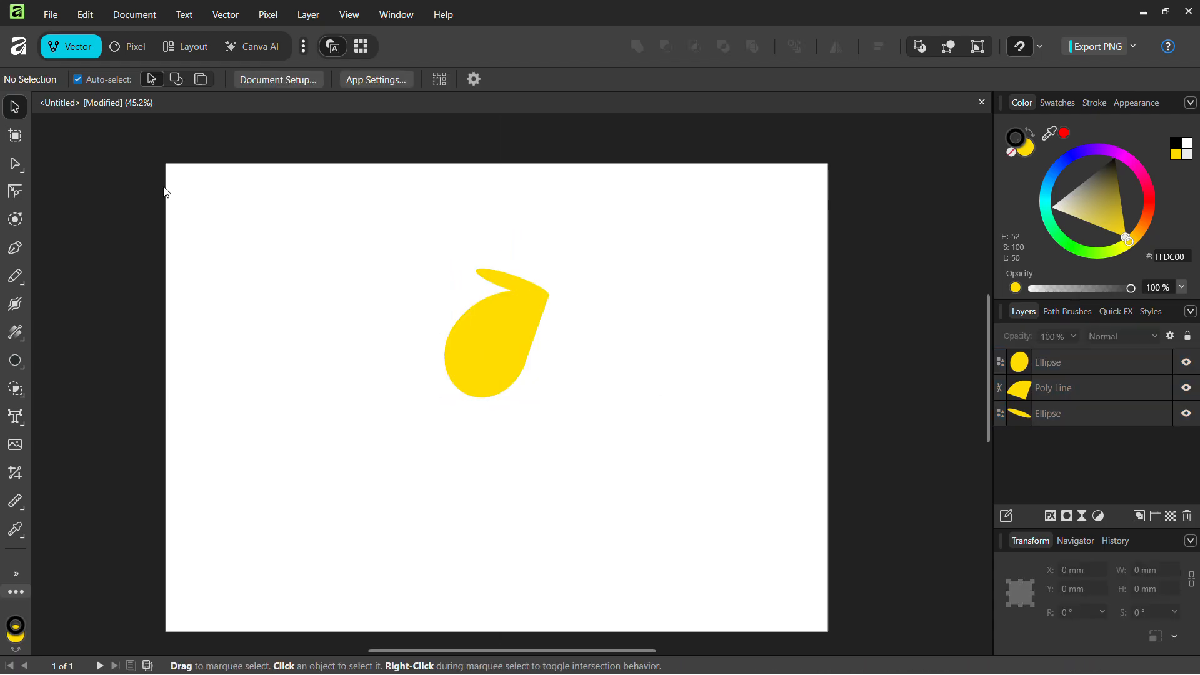
Draw a text frame beneath the yellow bean and type 'HorseBean' into it
click(17, 425)
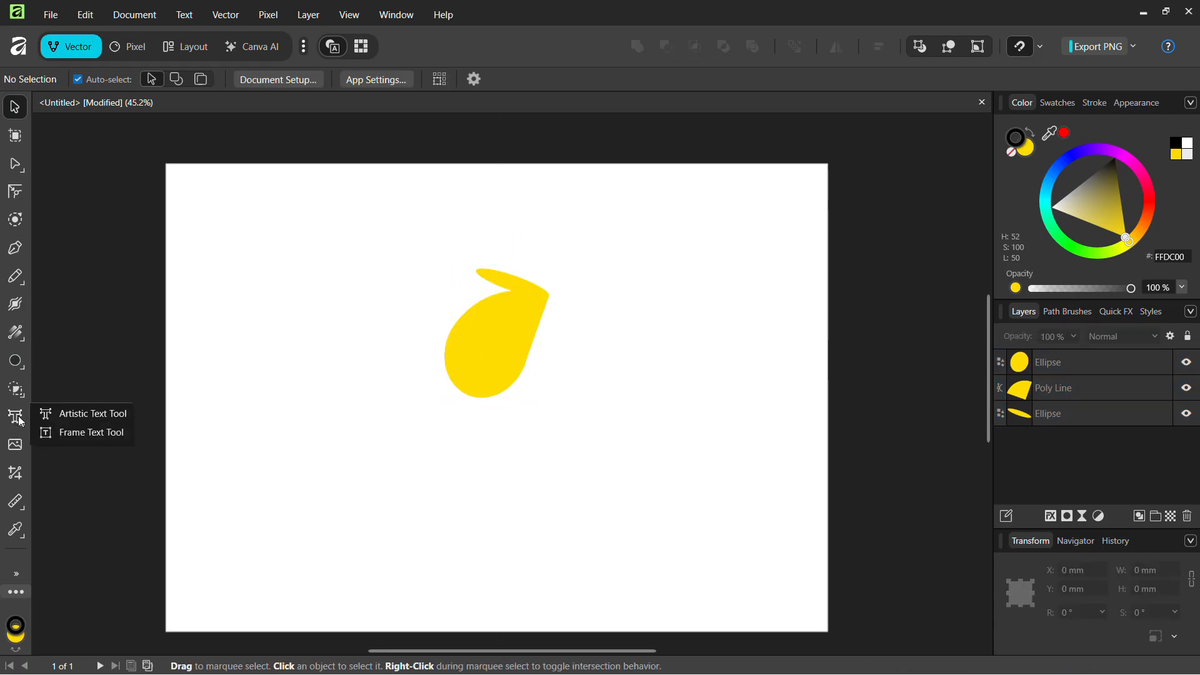
click(84, 429)
drag(356, 405, 611, 490)
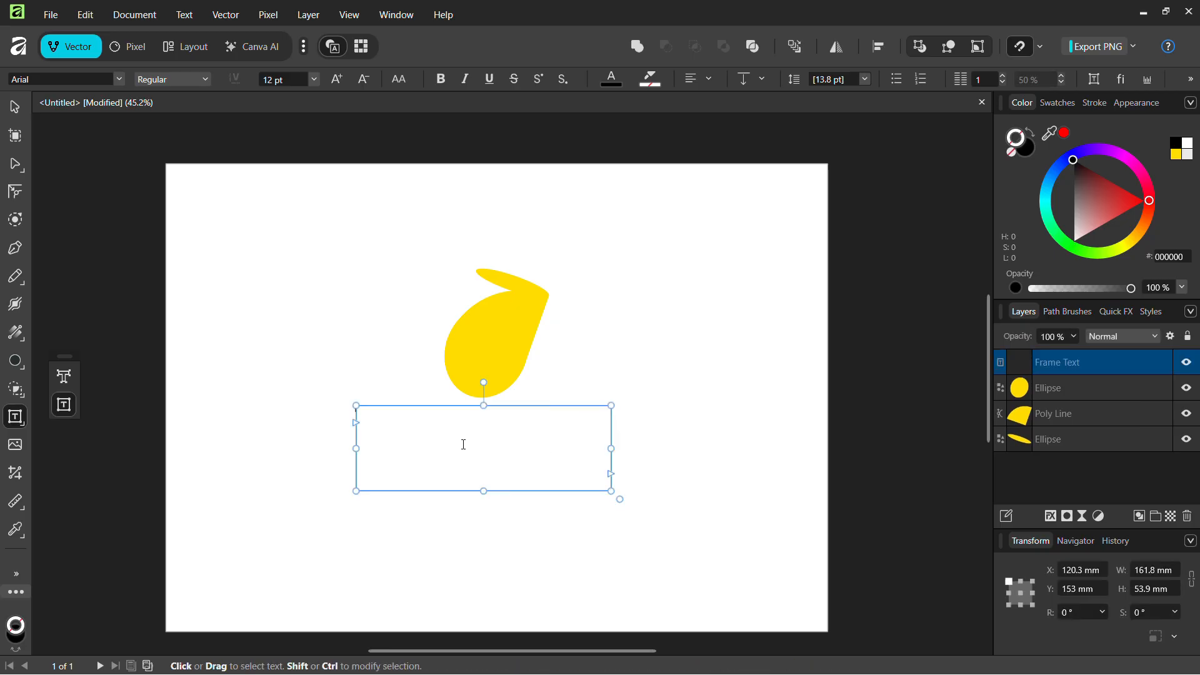
text(h)
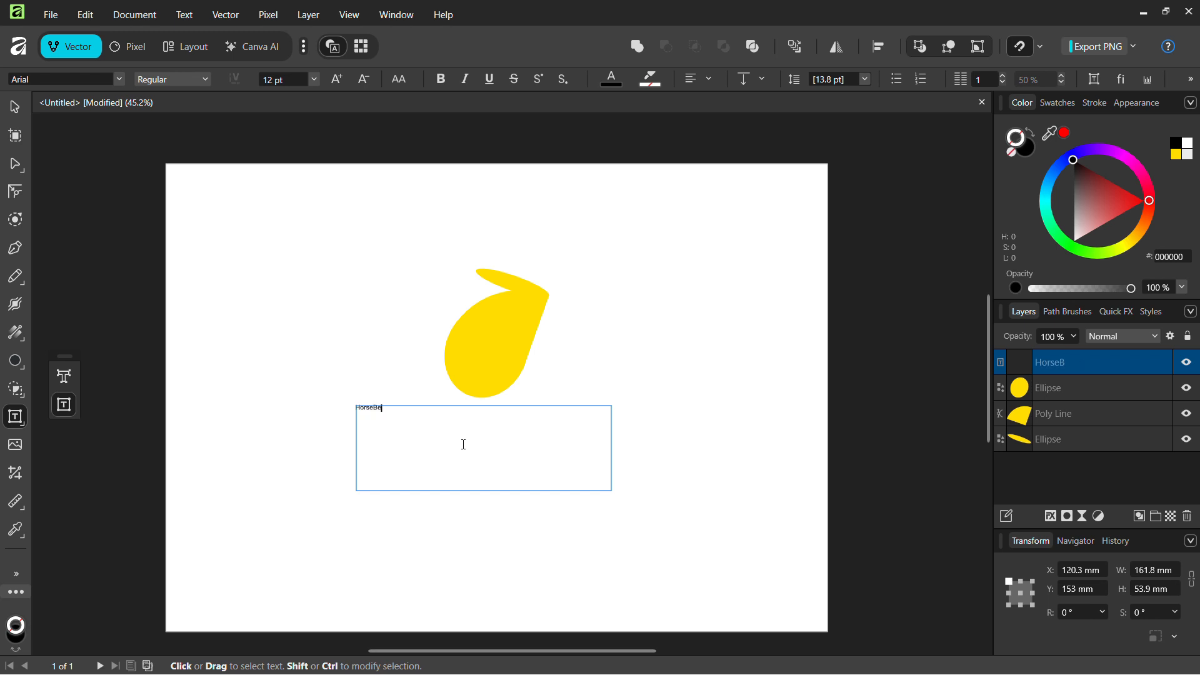
key(Escape)
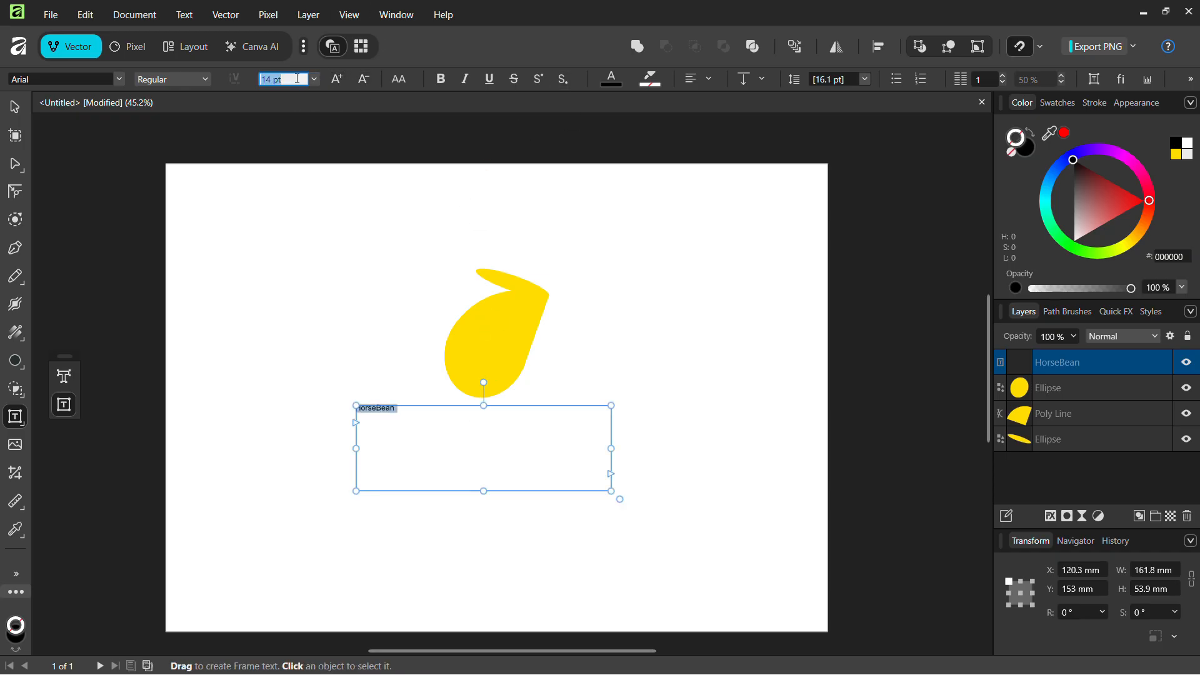
Set HorseBean to 96 pt Berlin Sans FB Demi, widening the frame so it fits one line
click(313, 79)
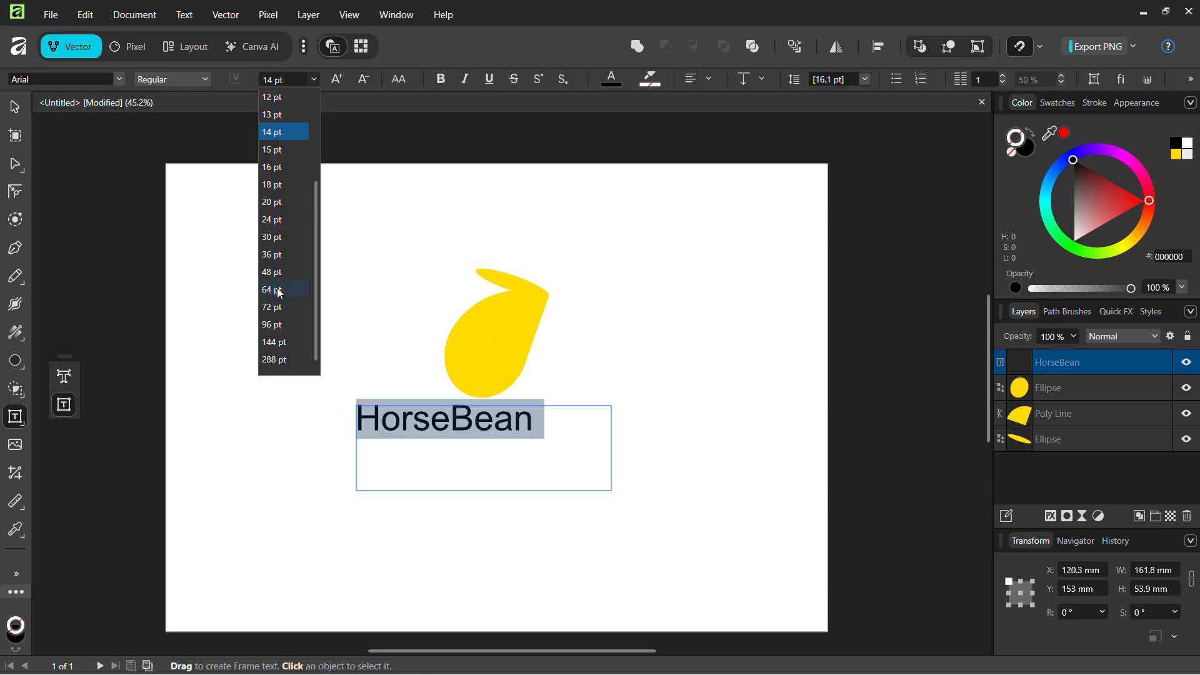
click(275, 324)
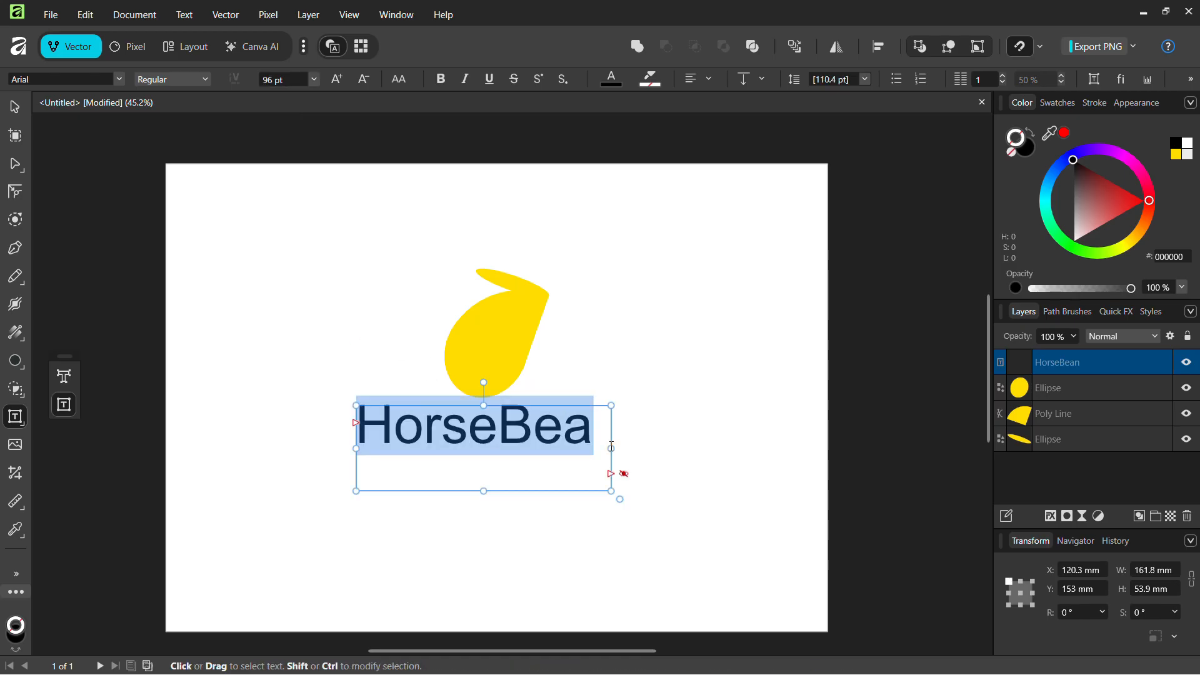
drag(616, 448, 628, 448)
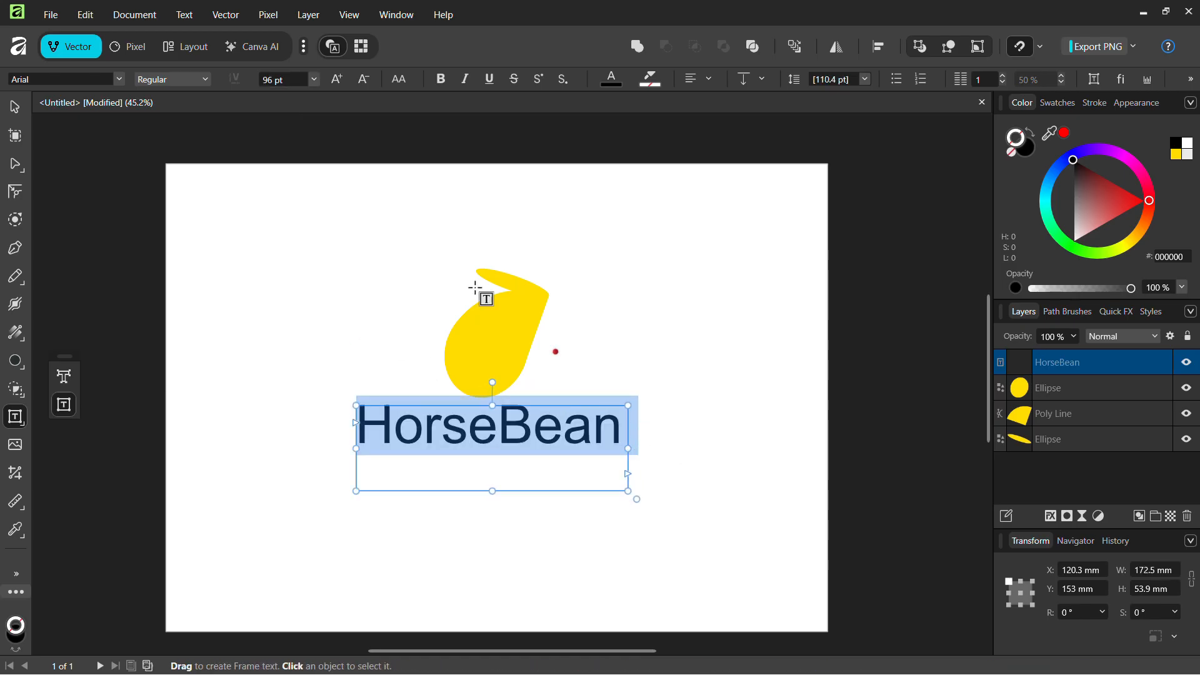
click(196, 80)
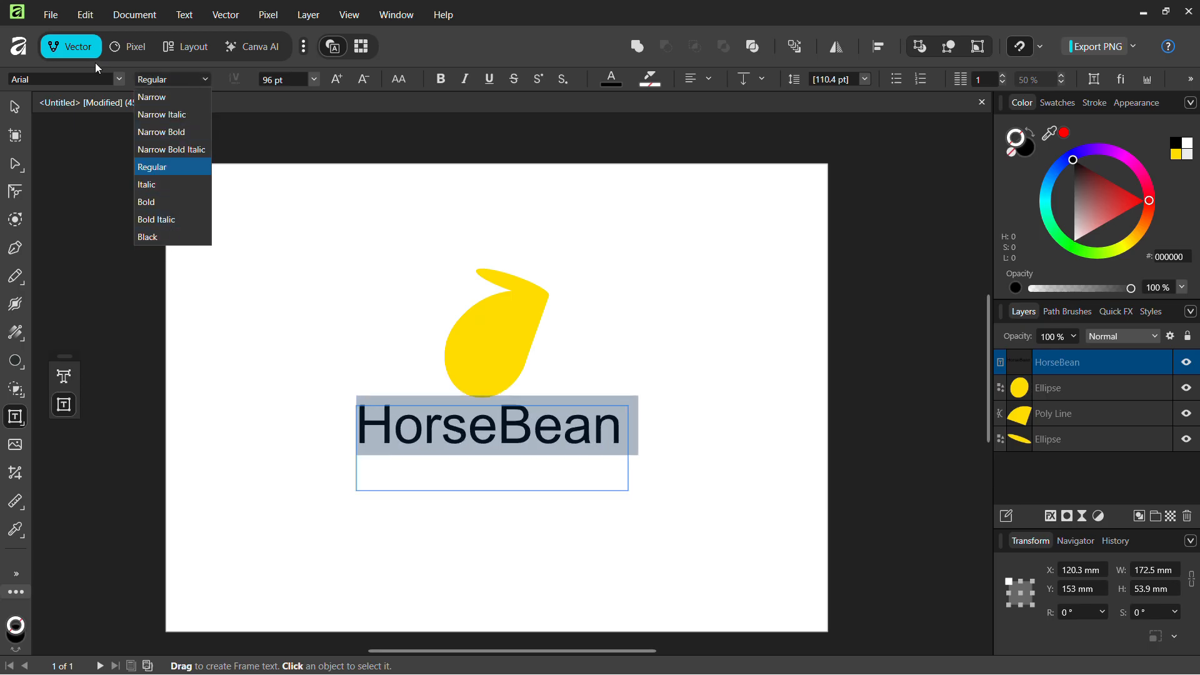
click(118, 80)
click(118, 80)
click(120, 81)
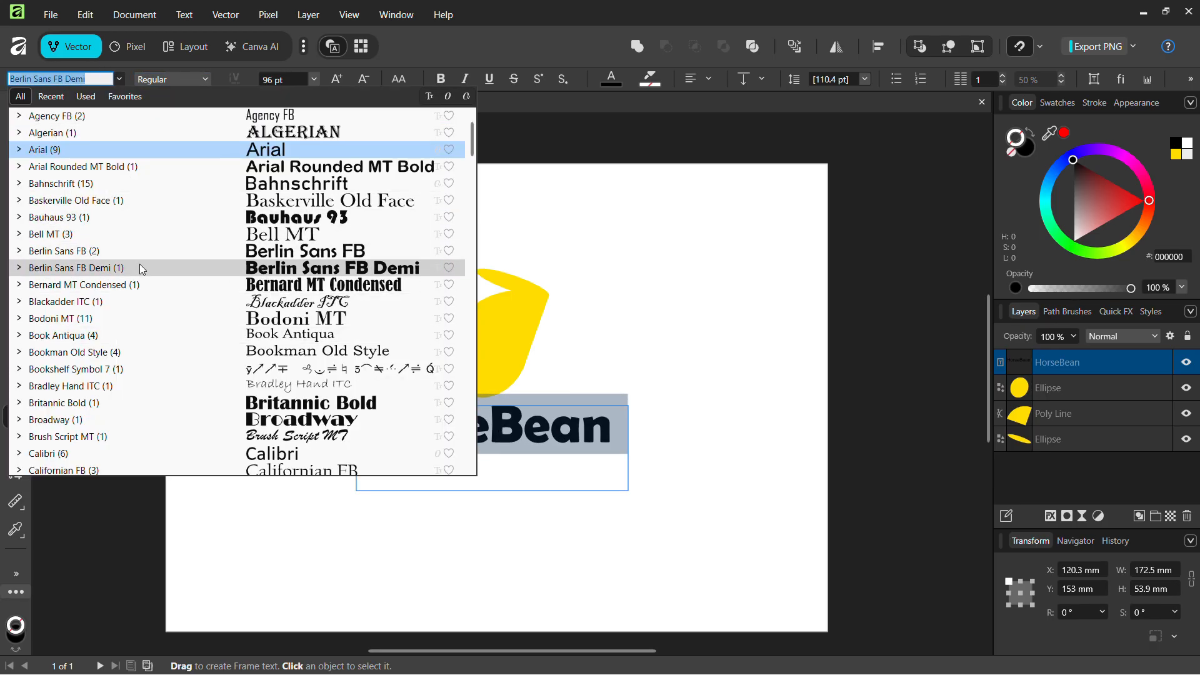
scroll(265, 321, down, 20)
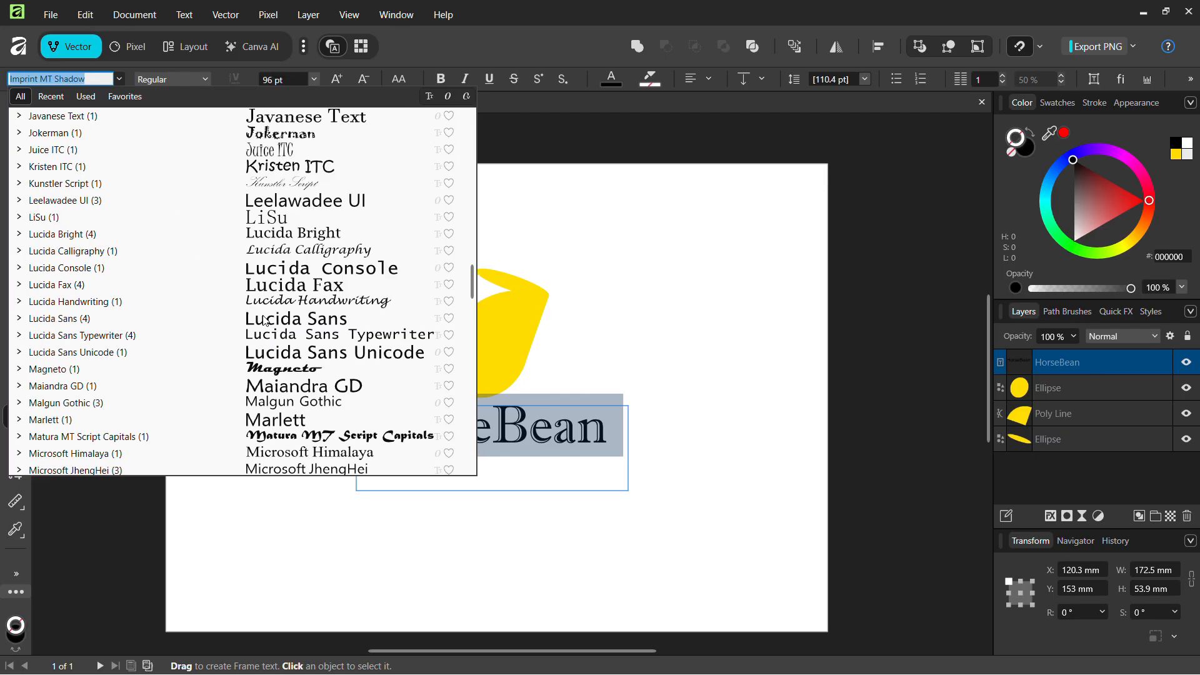
scroll(265, 322, up, 20)
click(242, 270)
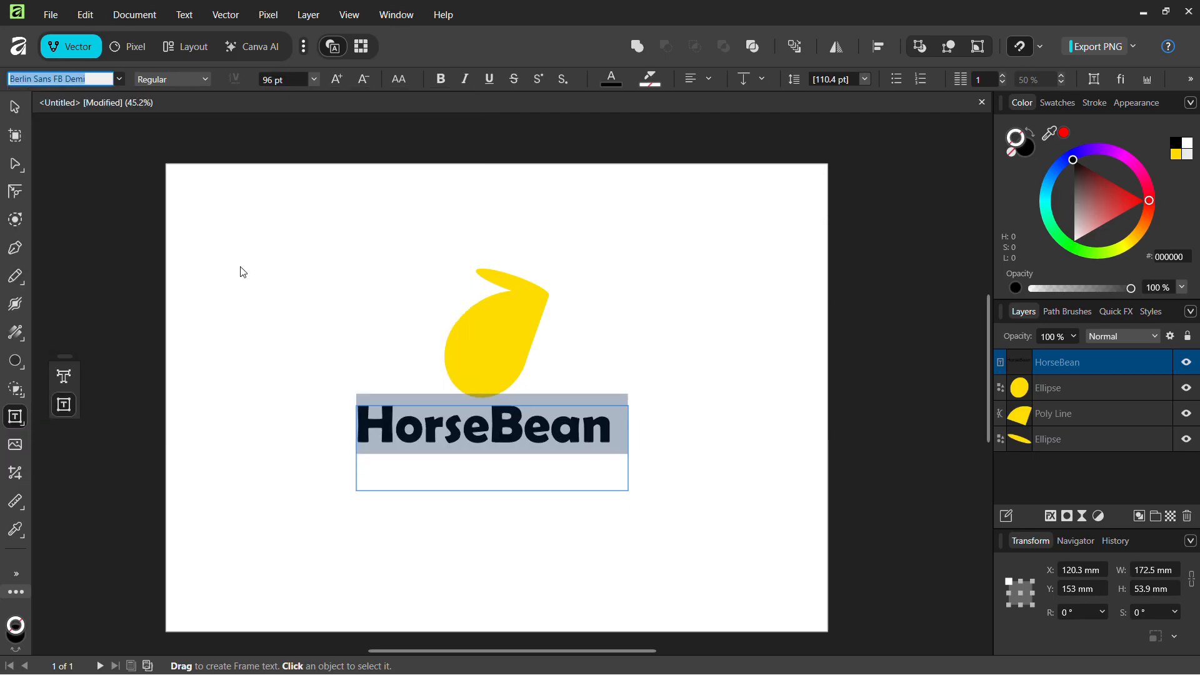
Move the HorseBean text just under the bean logo
click(717, 341)
mouse_move(588, 441)
mouse_down()
mouse_move(596, 480)
mouse_move(581, 453)
mouse_up()
click(664, 456)
scroll(656, 445, up, 1)
double_click(440, 442)
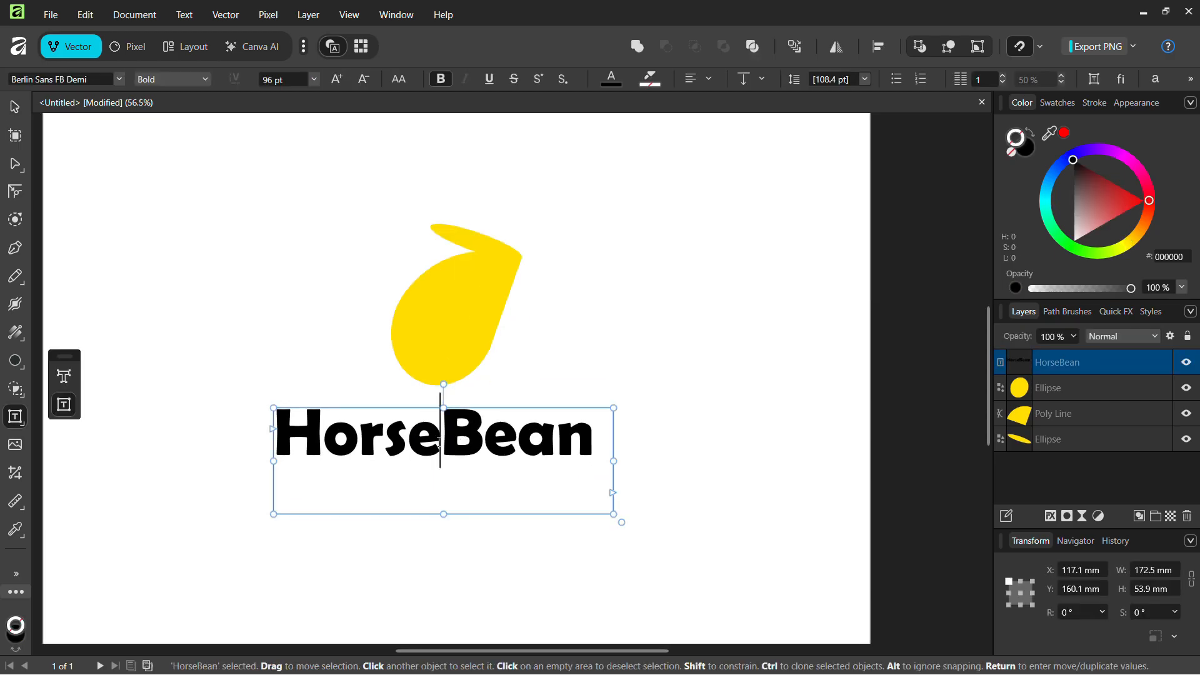
click(685, 463)
Colour the HorseBean text yellow to match the bean
key(v)
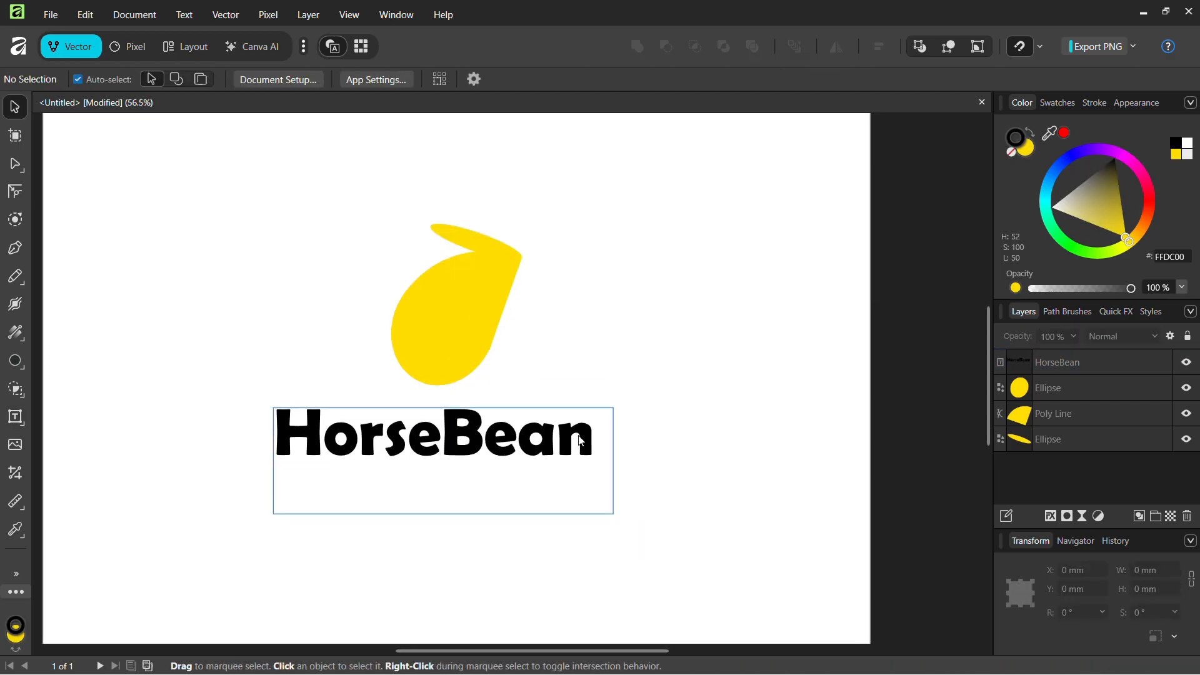
click(580, 441)
click(1183, 152)
click(958, 351)
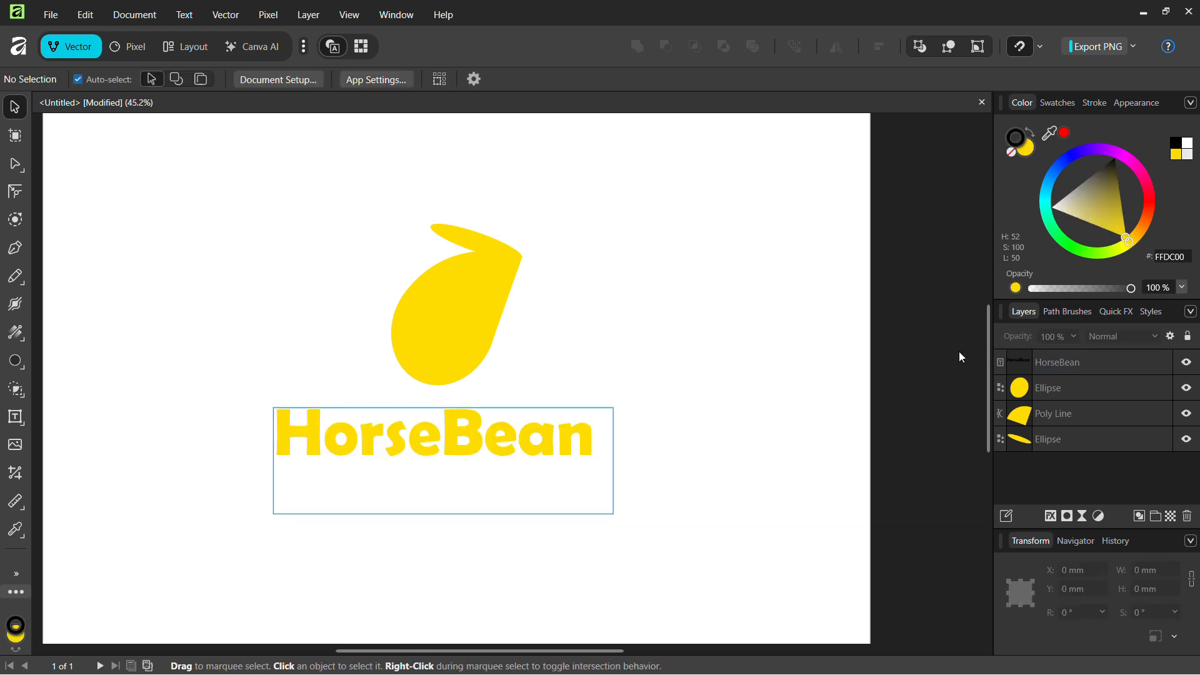
Recolour all four logo objects to dark brown A55900 via the orange hue
scroll(959, 352, down, 2)
scroll(806, 380, up, 1)
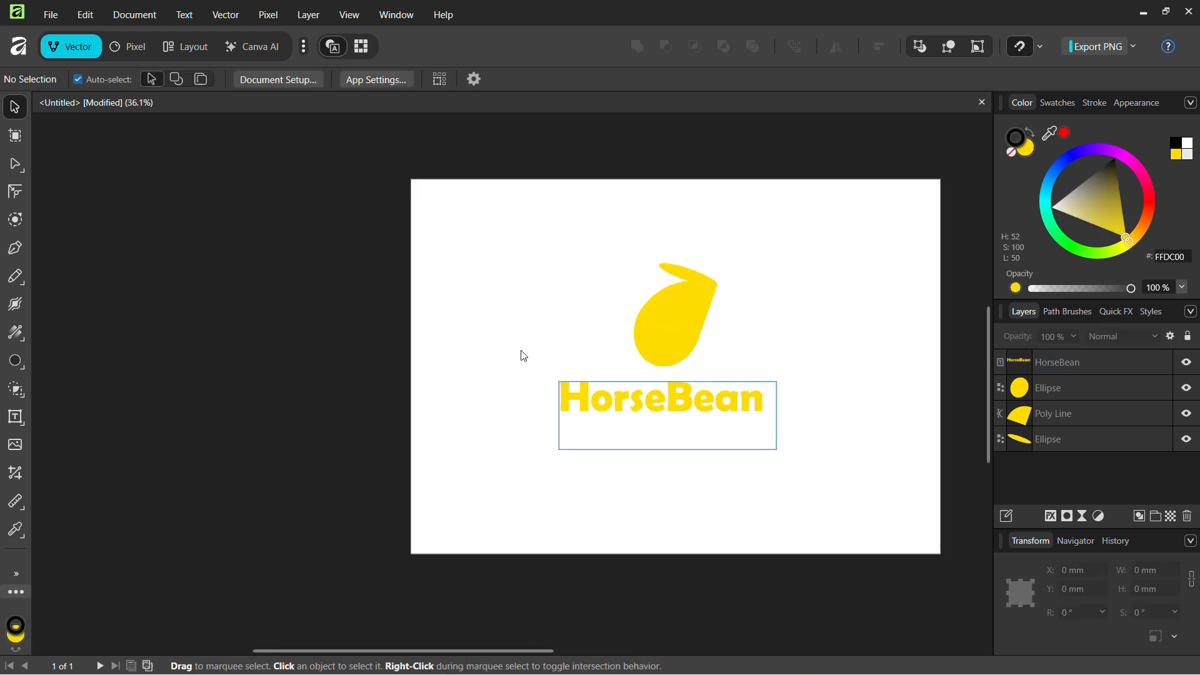
drag(552, 255, 781, 453)
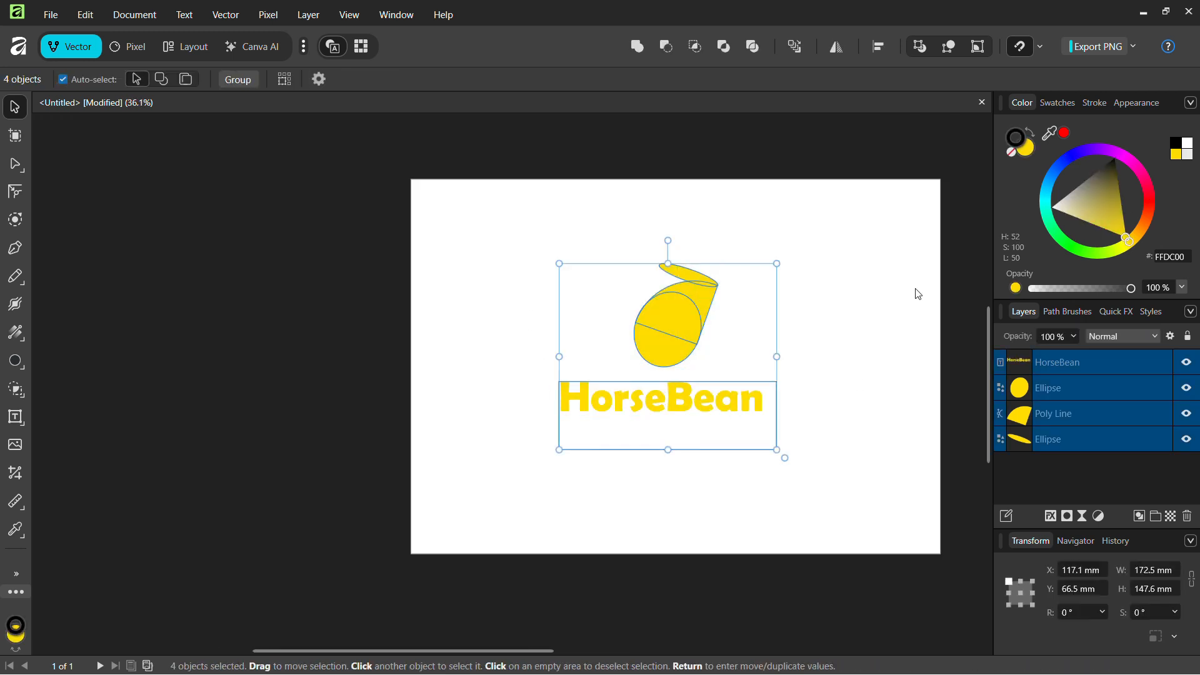
click(1149, 200)
click(1141, 227)
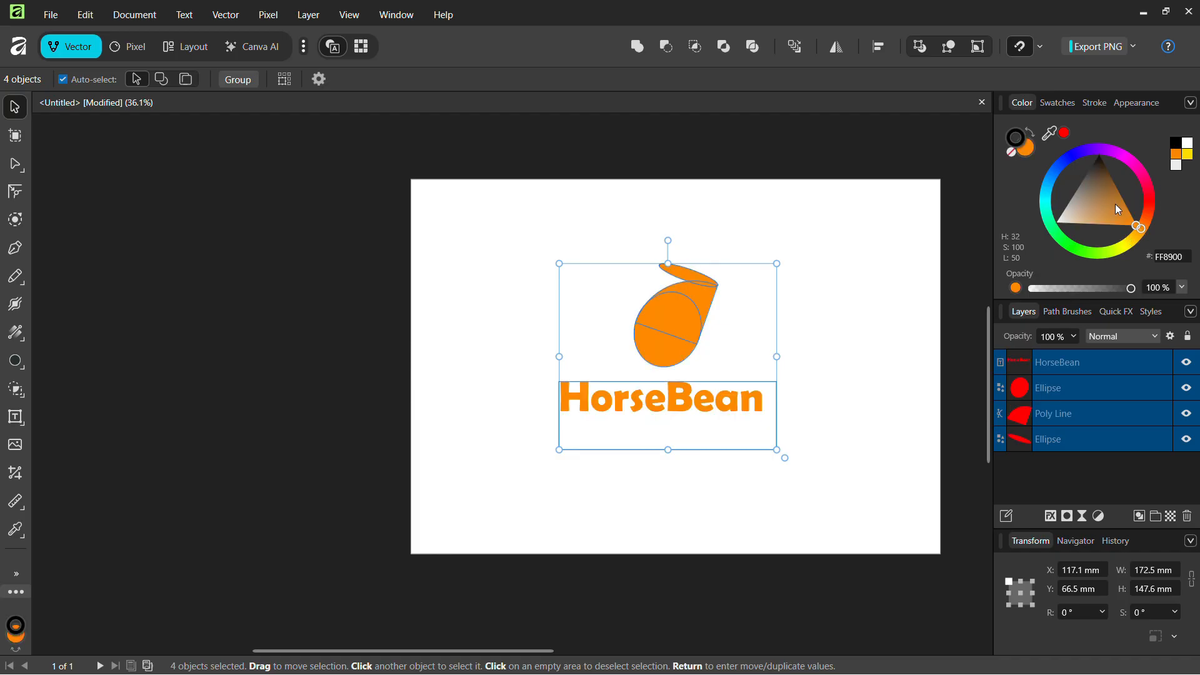
drag(1118, 210, 1140, 182)
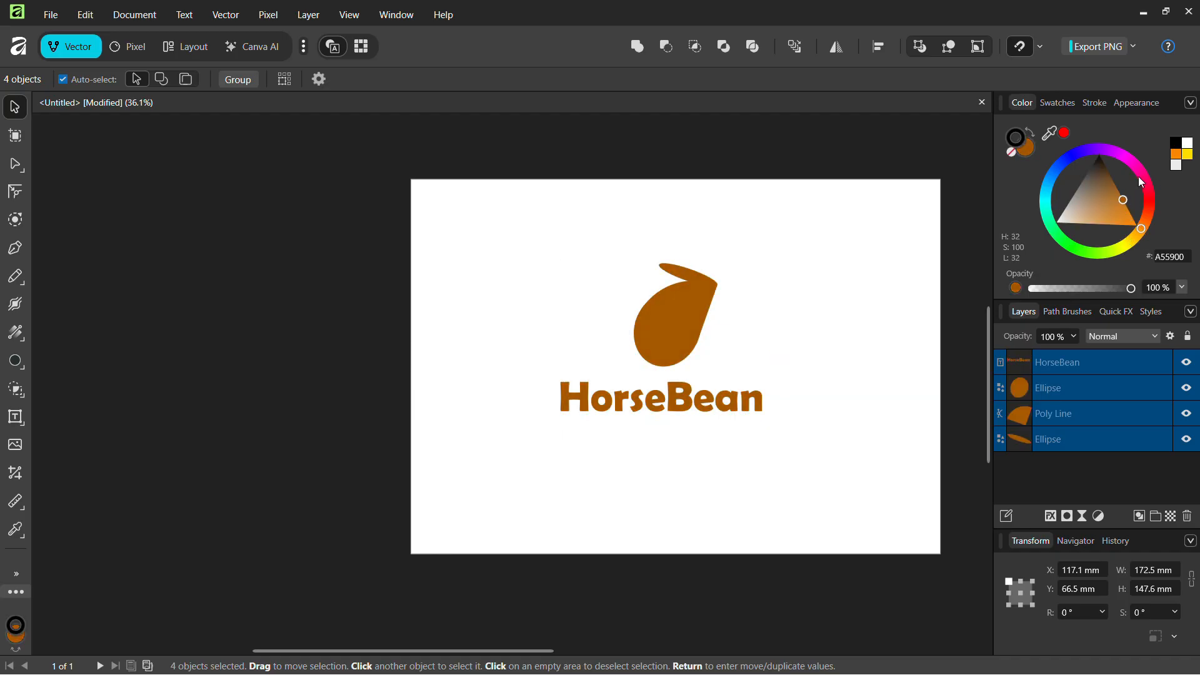
click(871, 305)
Select the three shapes that make up the bean
scroll(872, 307, up, 2)
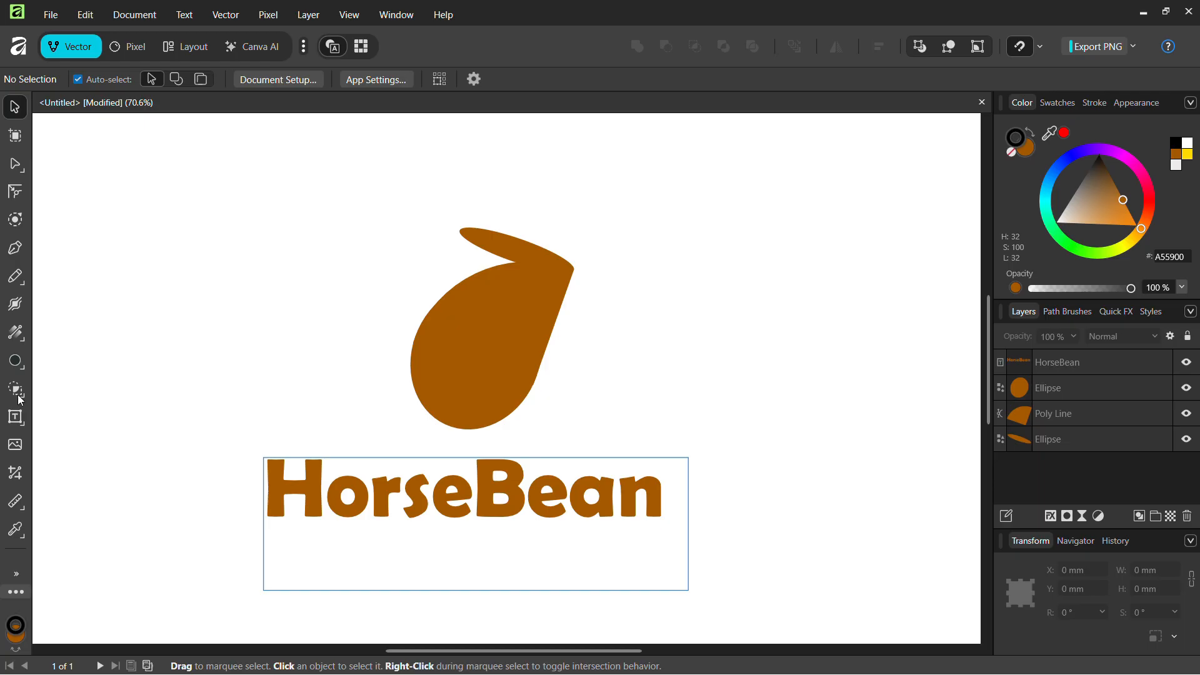
click(473, 328)
click(632, 327)
click(553, 291)
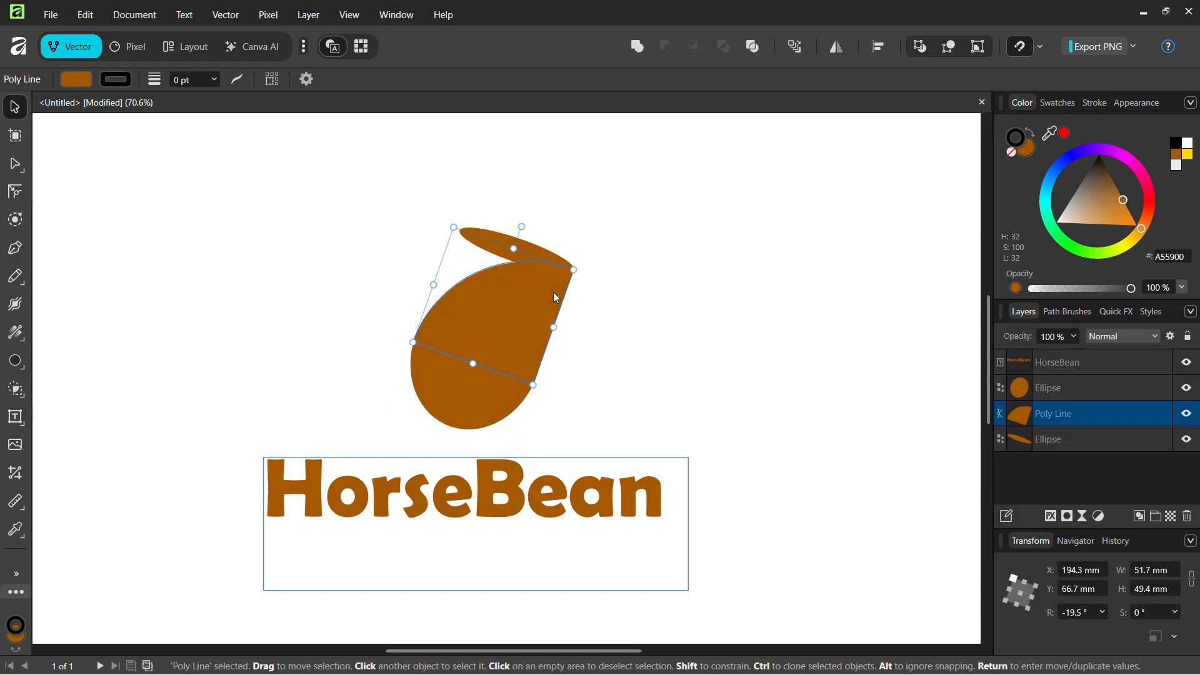
drag(629, 255, 587, 434)
Draw a 7.1 × 68.2 mm ellipse rotated -35.5° diagonally across the bean
click(624, 335)
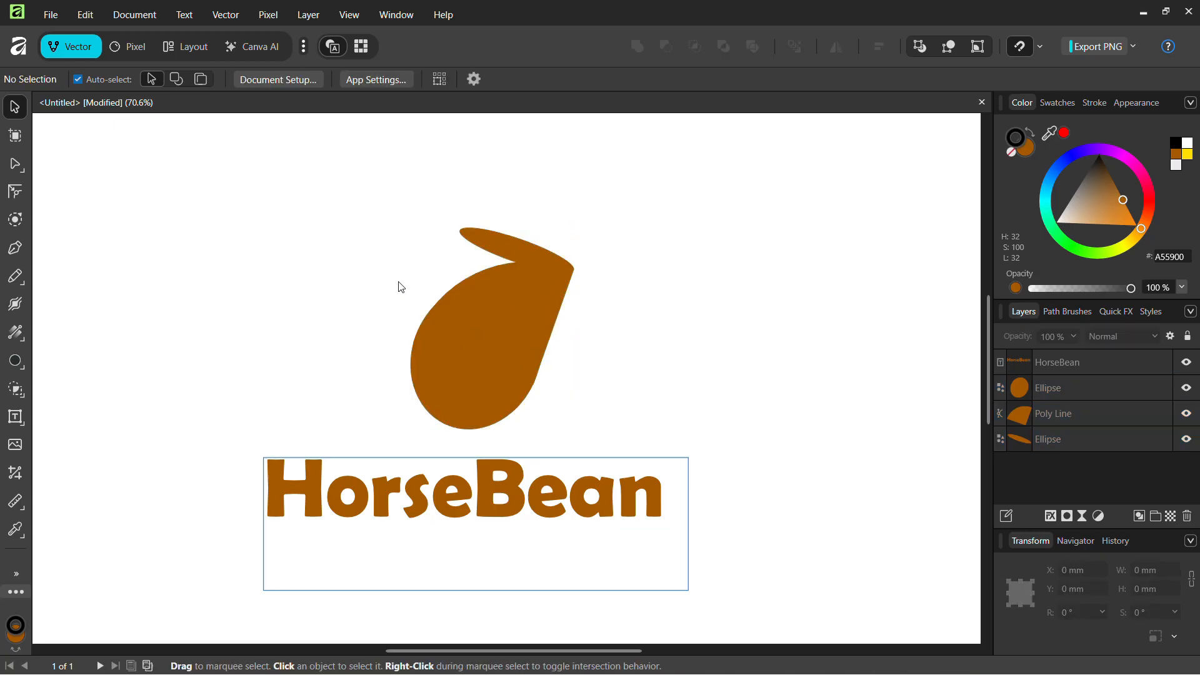
click(23, 362)
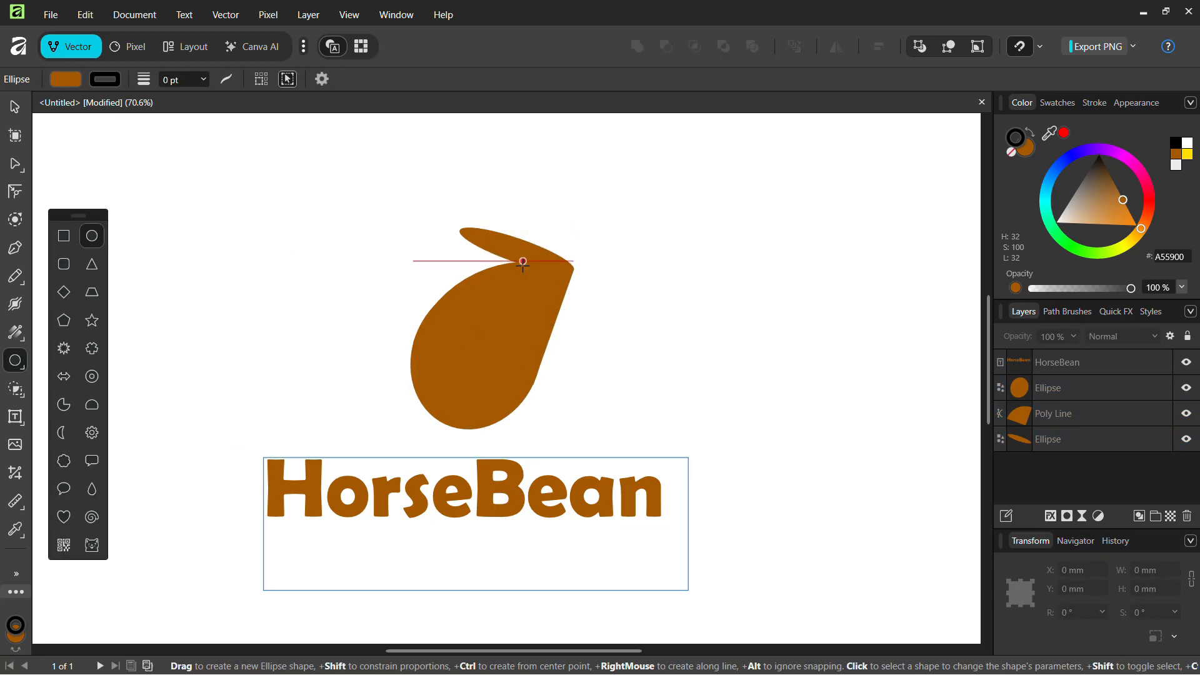
drag(523, 263, 476, 428)
drag(523, 348, 494, 350)
drag(492, 238, 548, 253)
scroll(472, 360, up, 4)
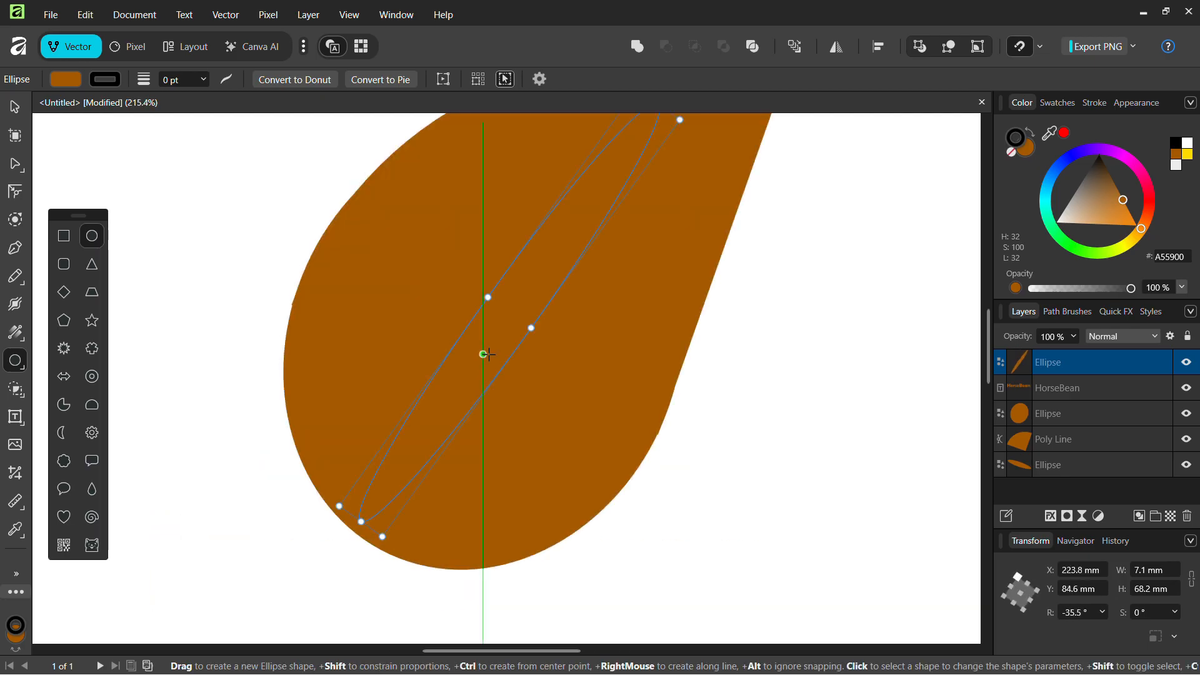
key(a)
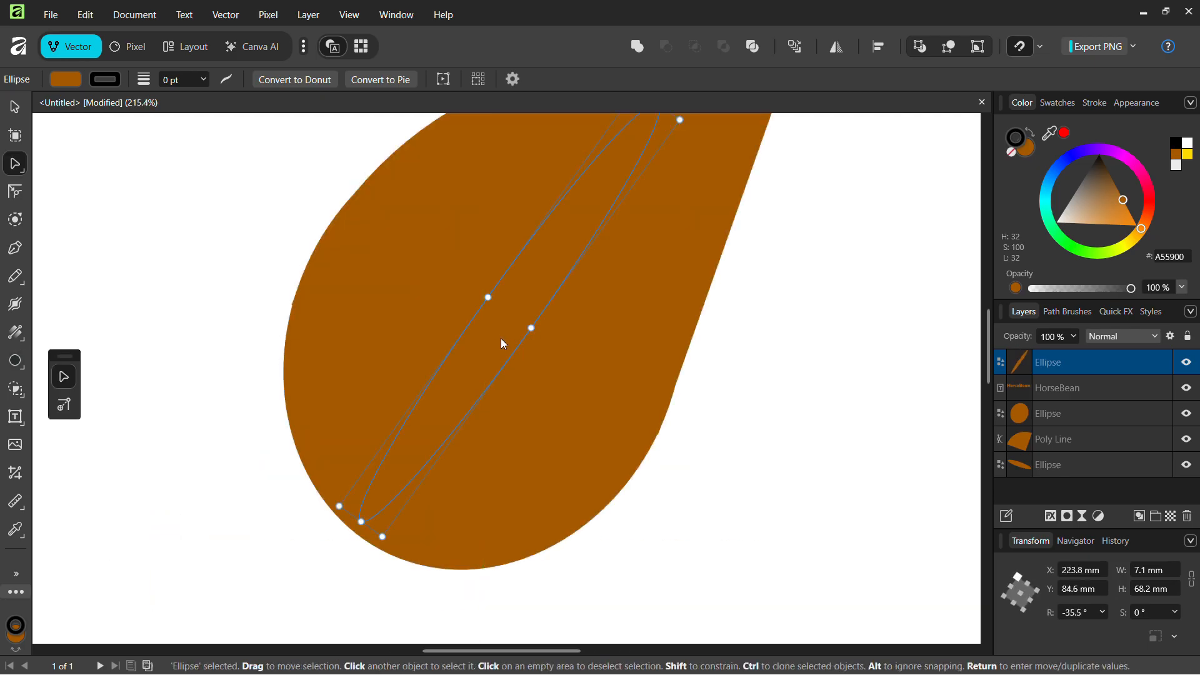
scroll(493, 346, down, 4)
Use the Shape Builder on the bean, cut-out and slit to cut the slanted slit
key(v)
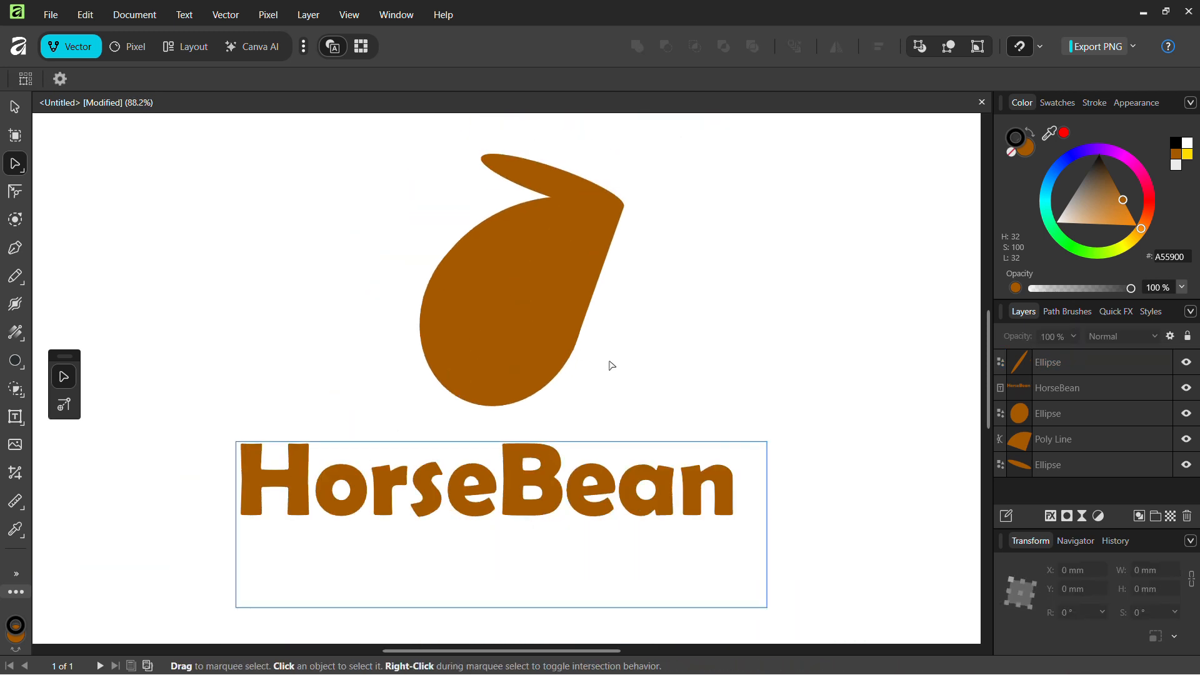
drag(611, 363, 508, 343)
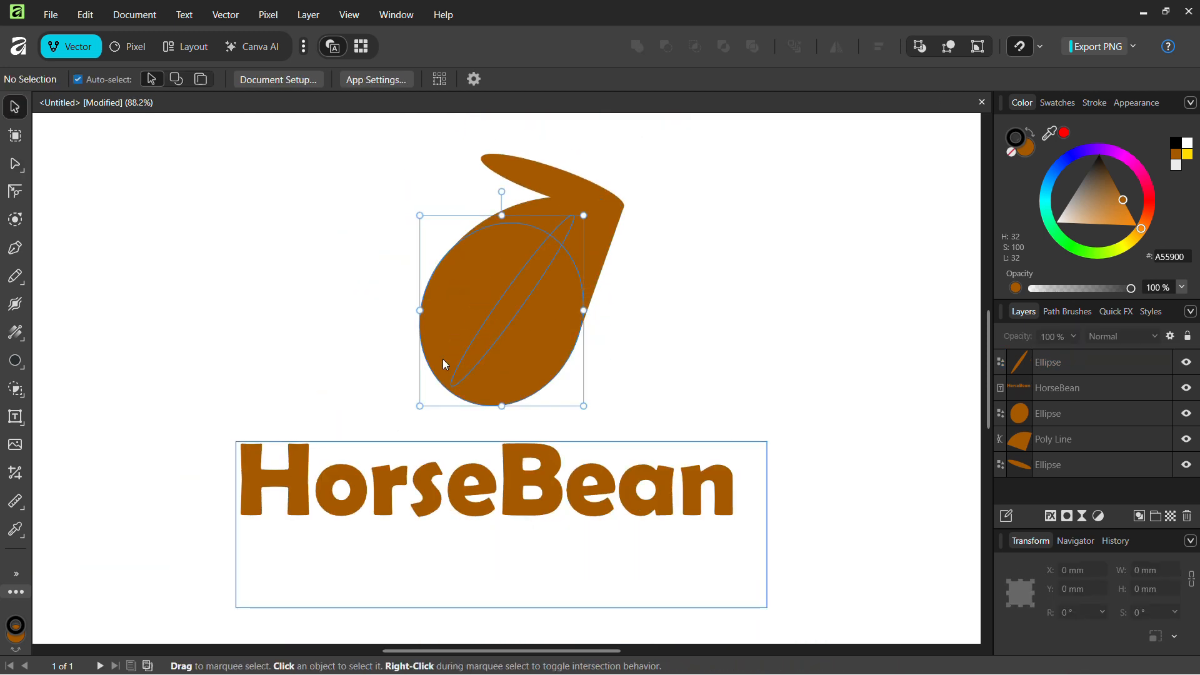
click(630, 308)
drag(648, 326, 493, 272)
click(16, 389)
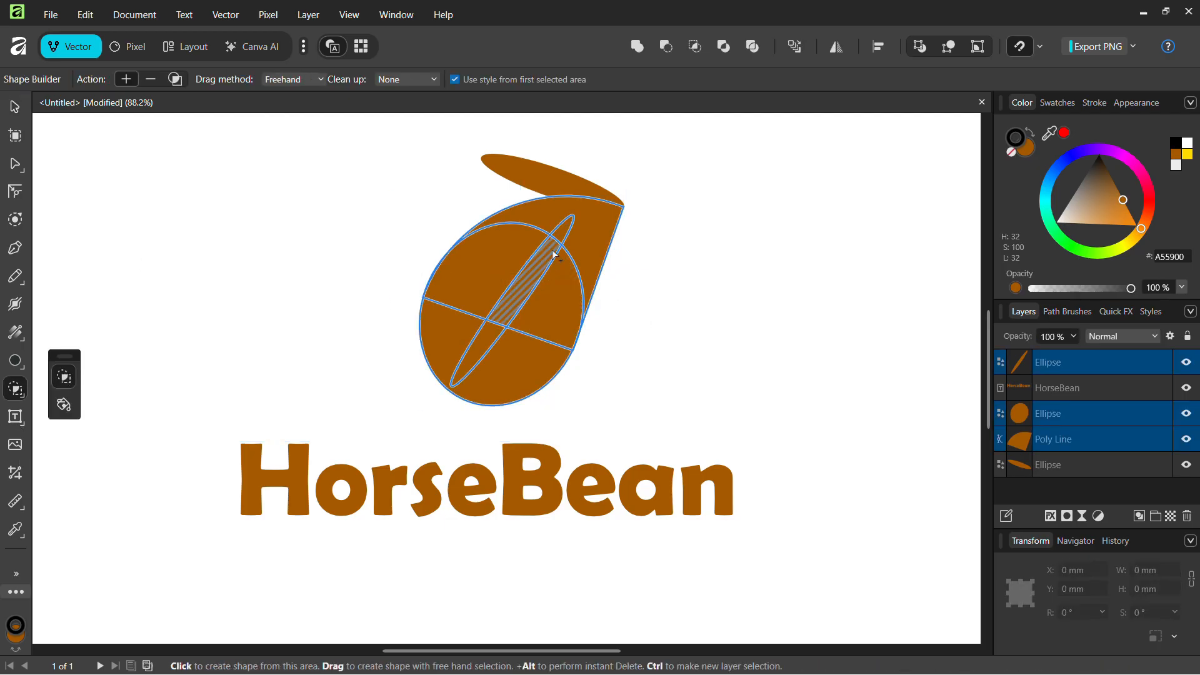
mouse_move(566, 223)
mouse_down()
mouse_move(471, 339)
mouse_move(531, 292)
mouse_move(504, 312)
mouse_up()
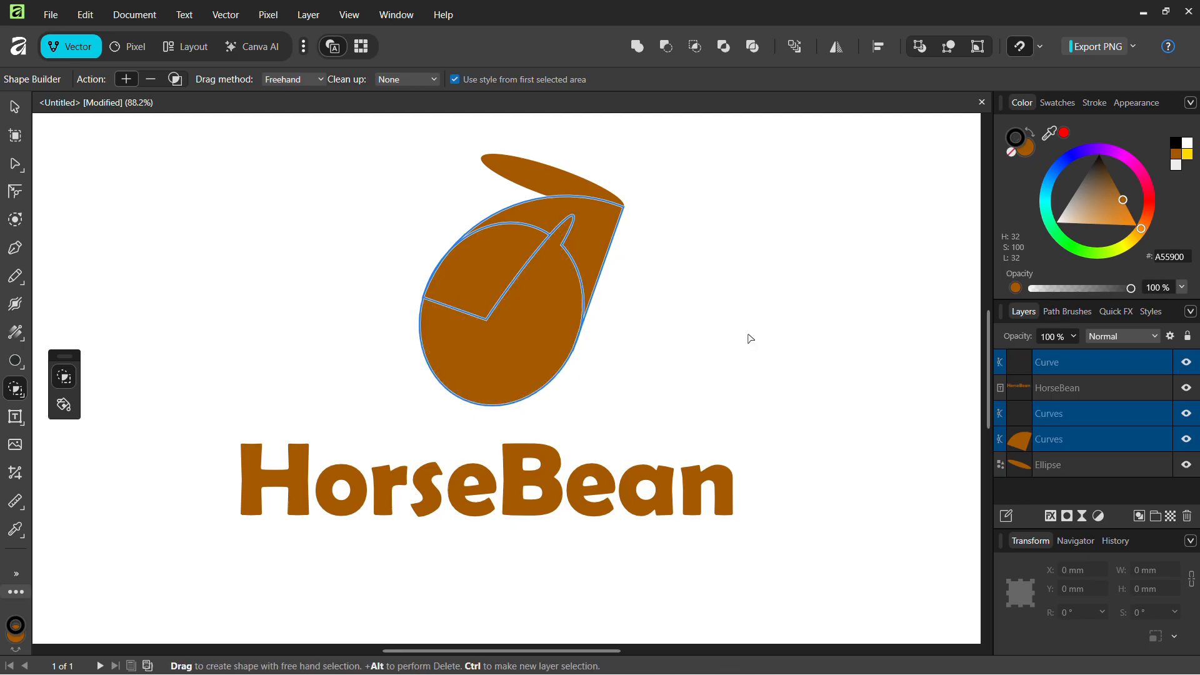
key(ctrl+z)
drag(565, 230, 490, 327)
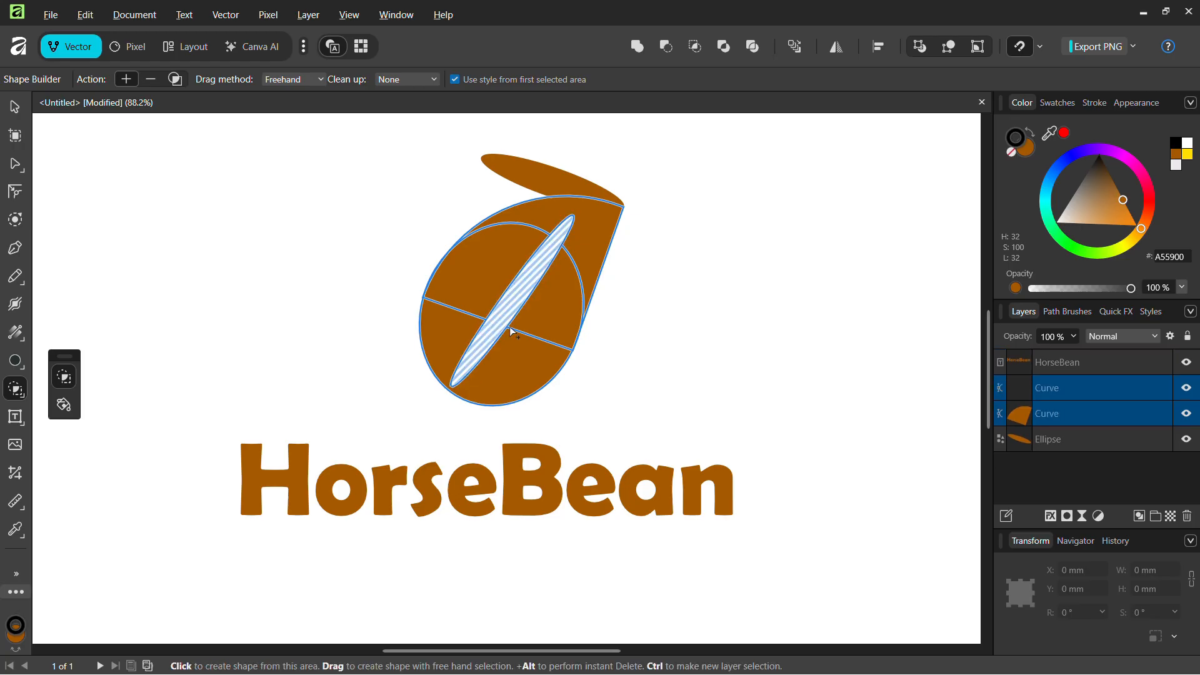
Inspect the slit result, then undo the cut twice so the bean is solid again
key(a)
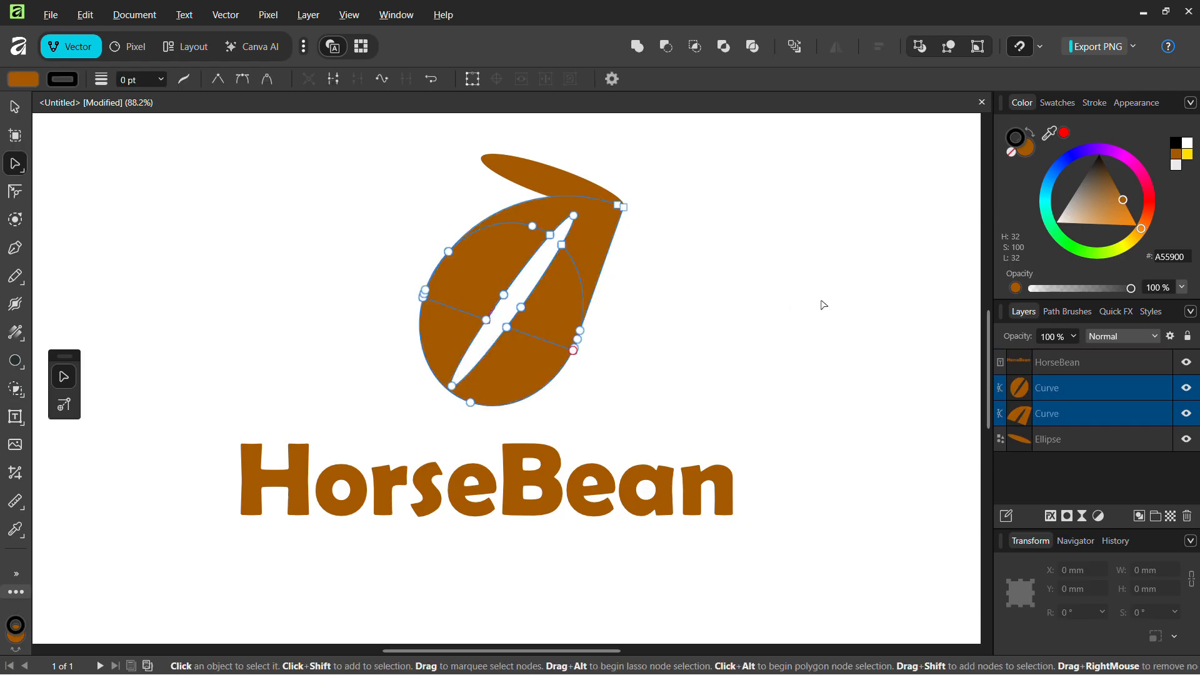
click(823, 304)
scroll(823, 305, down, 3)
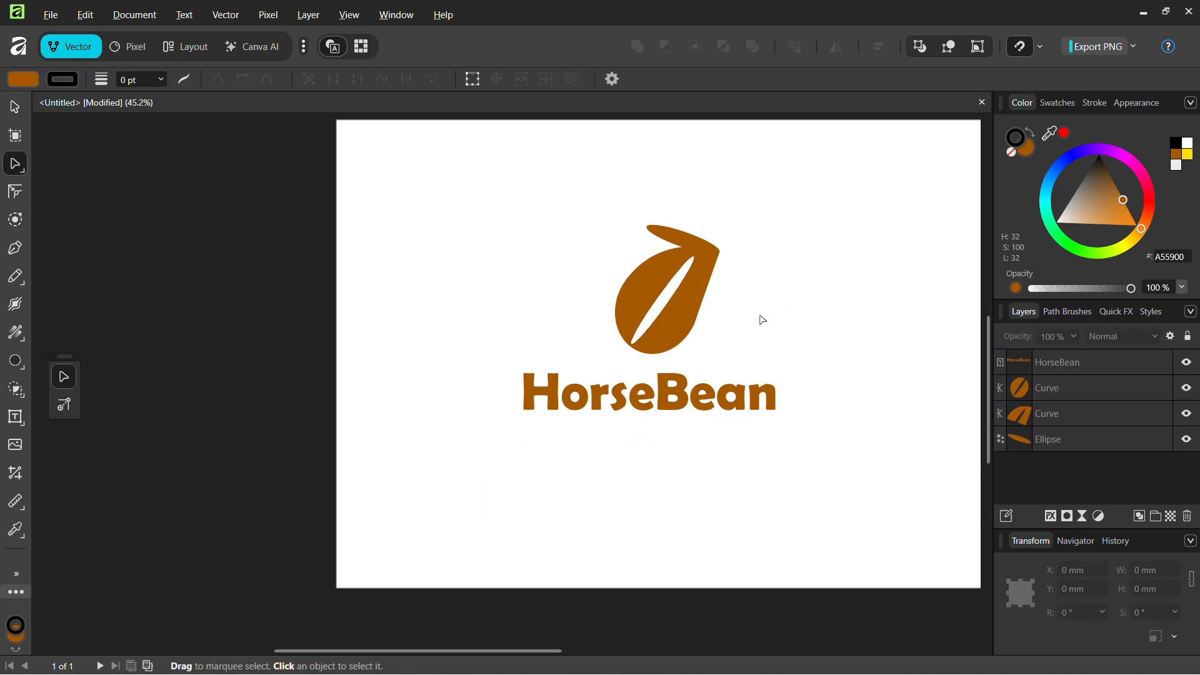
scroll(761, 320, up, 2)
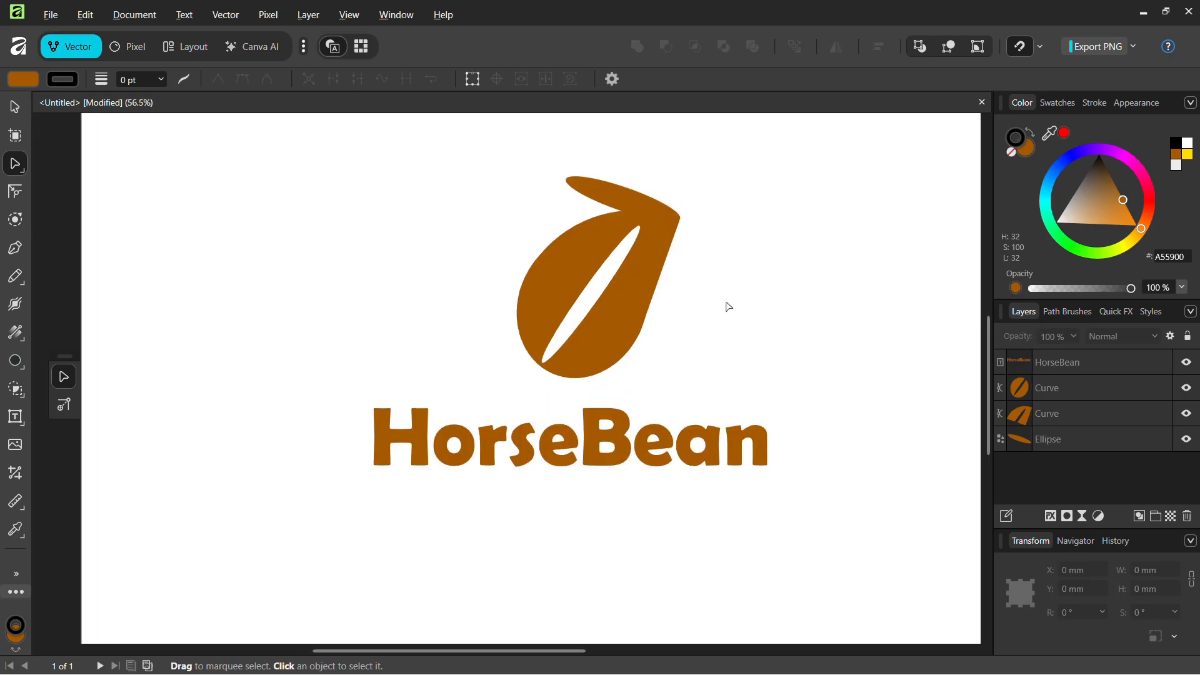
scroll(723, 302, down, 2)
scroll(690, 320, up, 3)
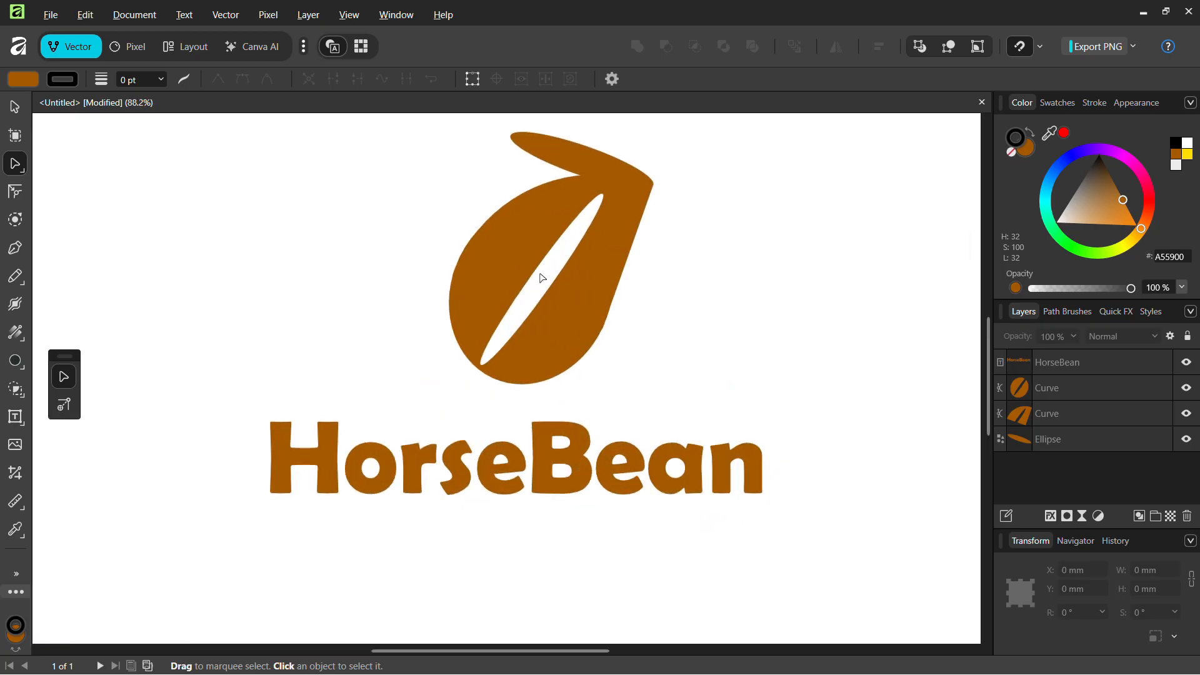
key(ctrl+z)
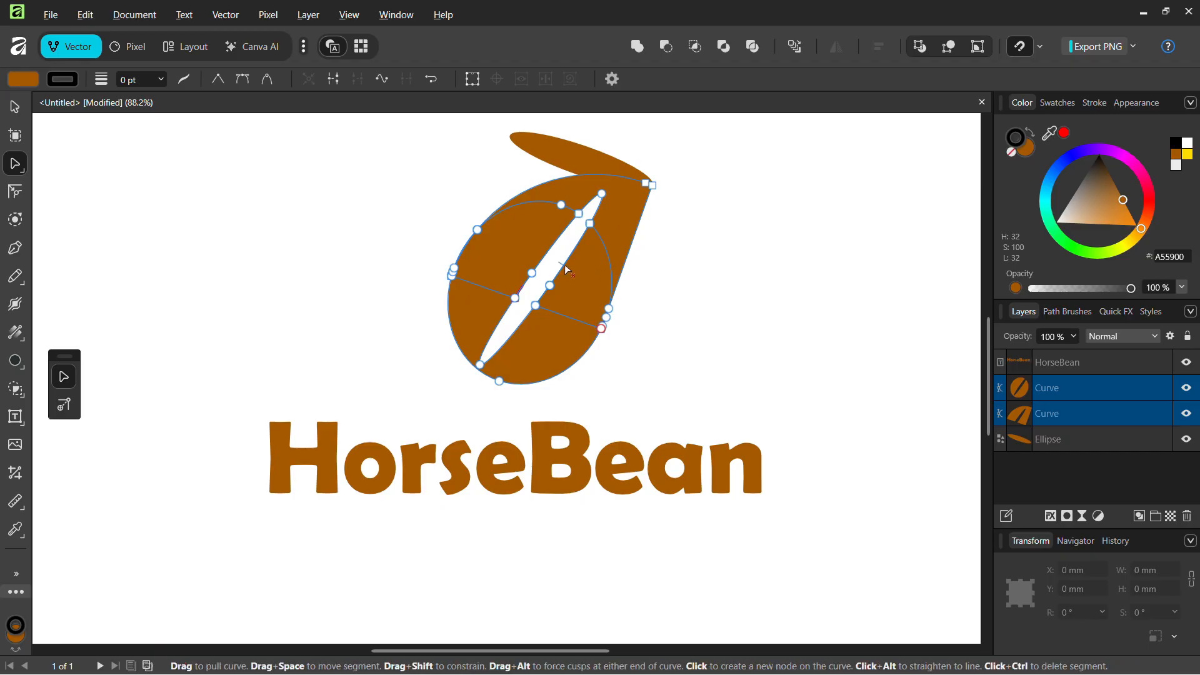
key(ctrl+z)
key(ctrl+z)
key(ctrl+z)
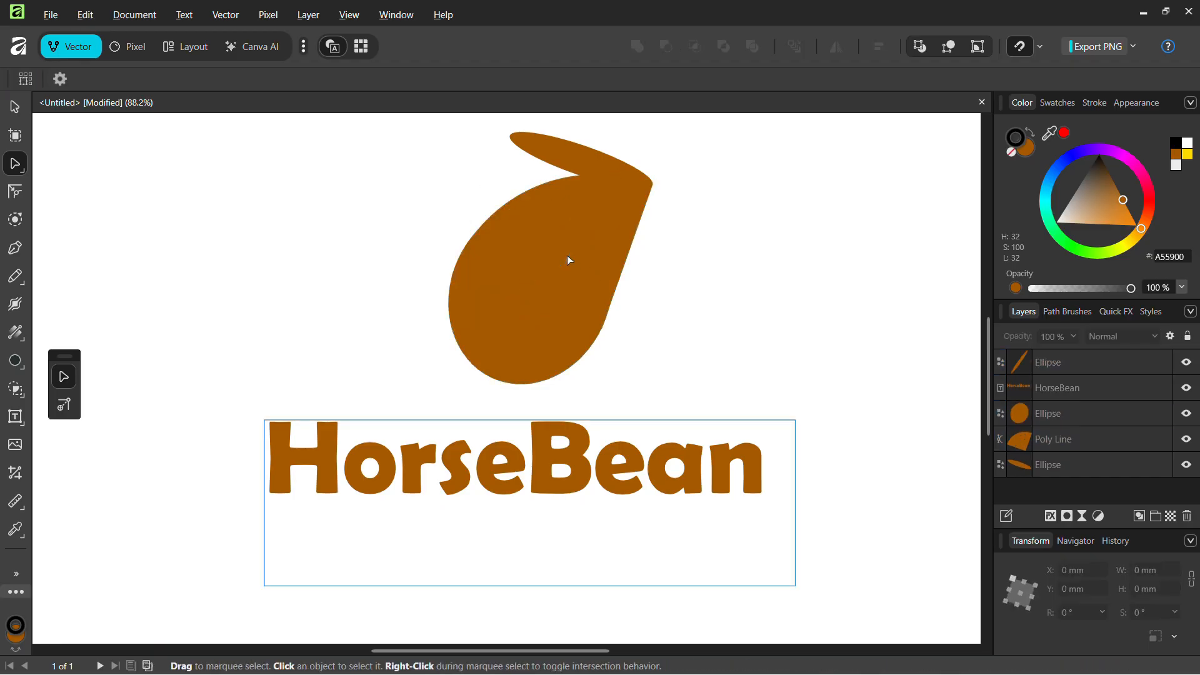
Trim the HorseBean text frame to 29.2 mm tall and move it up under the bean
click(557, 261)
click(745, 335)
scroll(727, 340, down, 3)
scroll(727, 340, right, 1)
scroll(651, 348, up, 1)
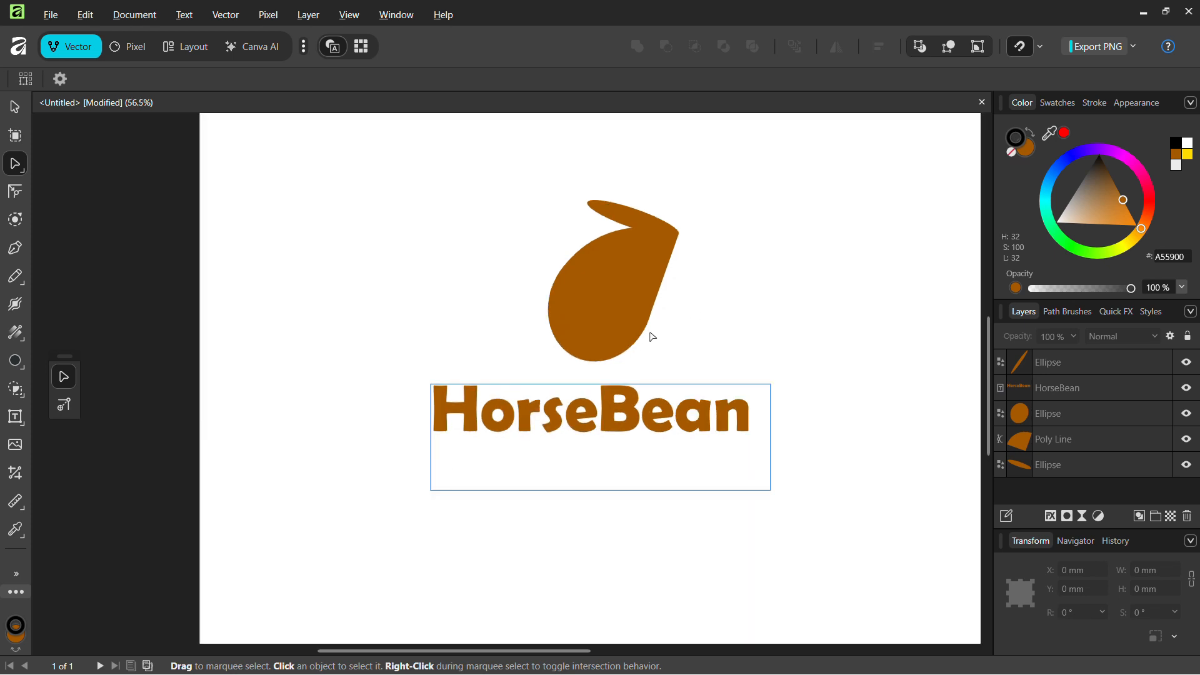
key(v)
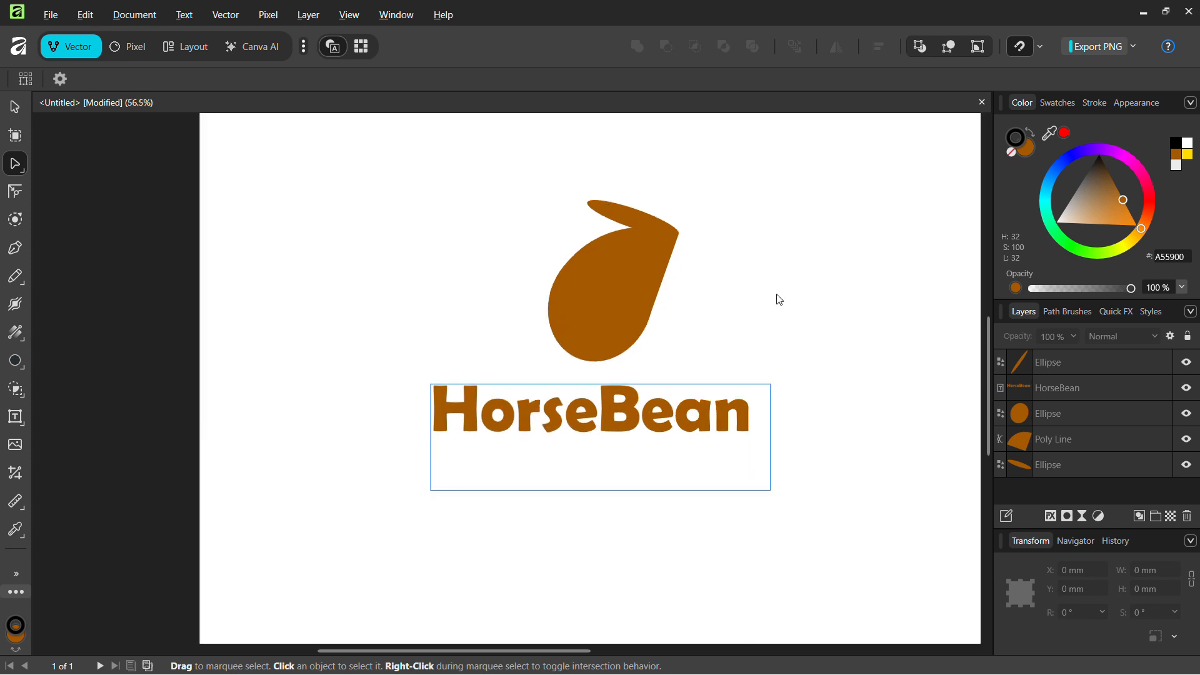
click(711, 407)
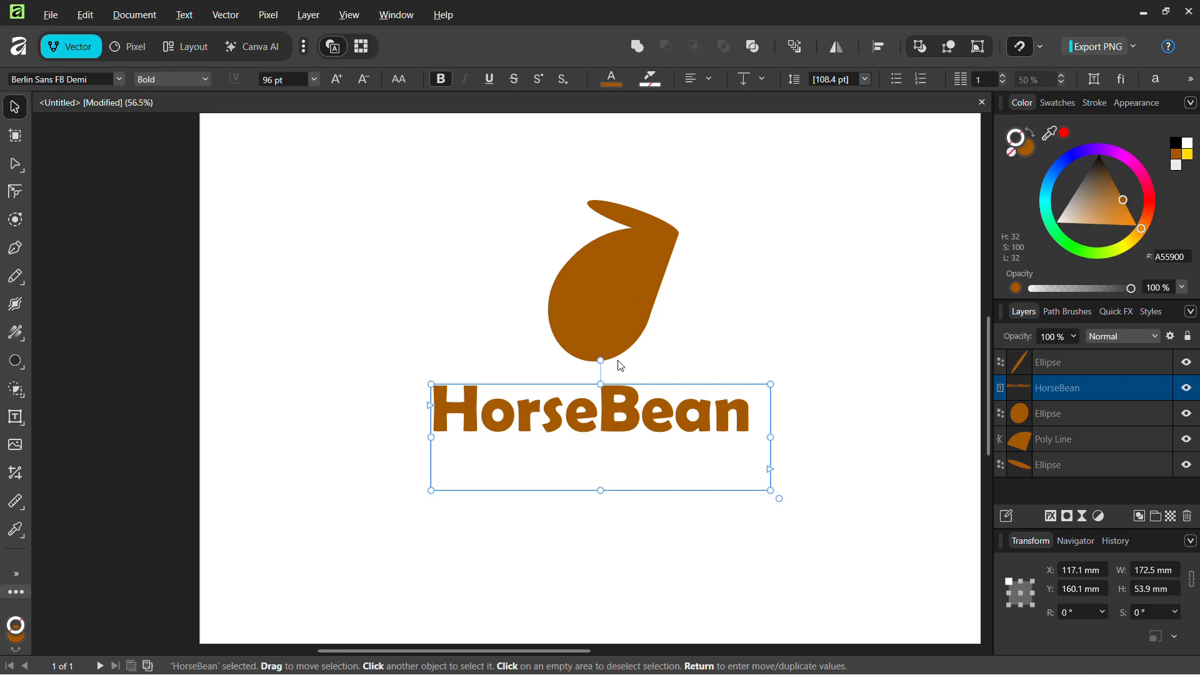
drag(601, 383, 611, 430)
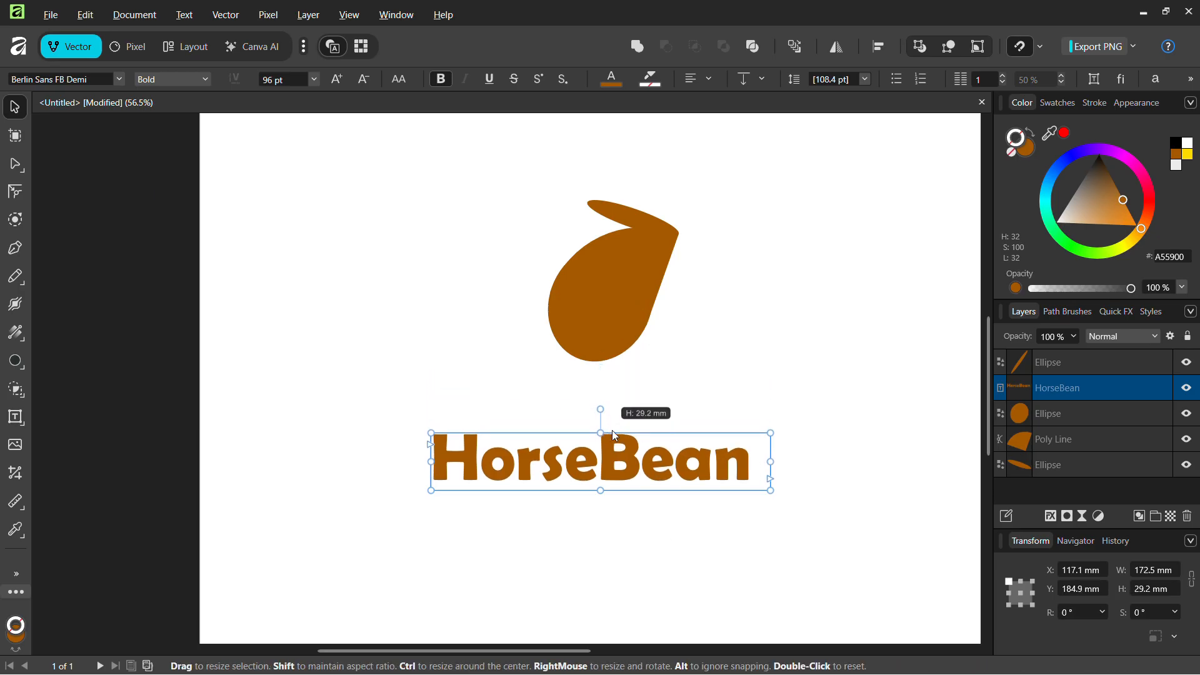
click(741, 377)
drag(650, 481, 650, 439)
click(829, 398)
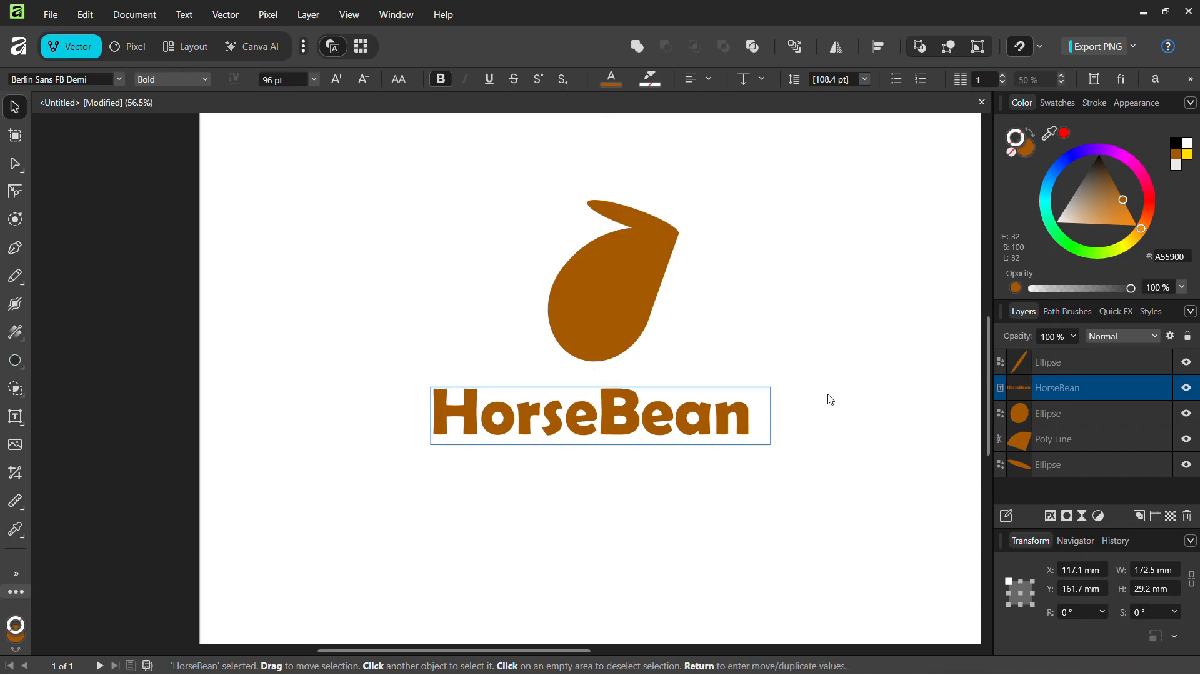
Insert a space so the text reads 'Horse Bean'
click(602, 414)
double_click(603, 413)
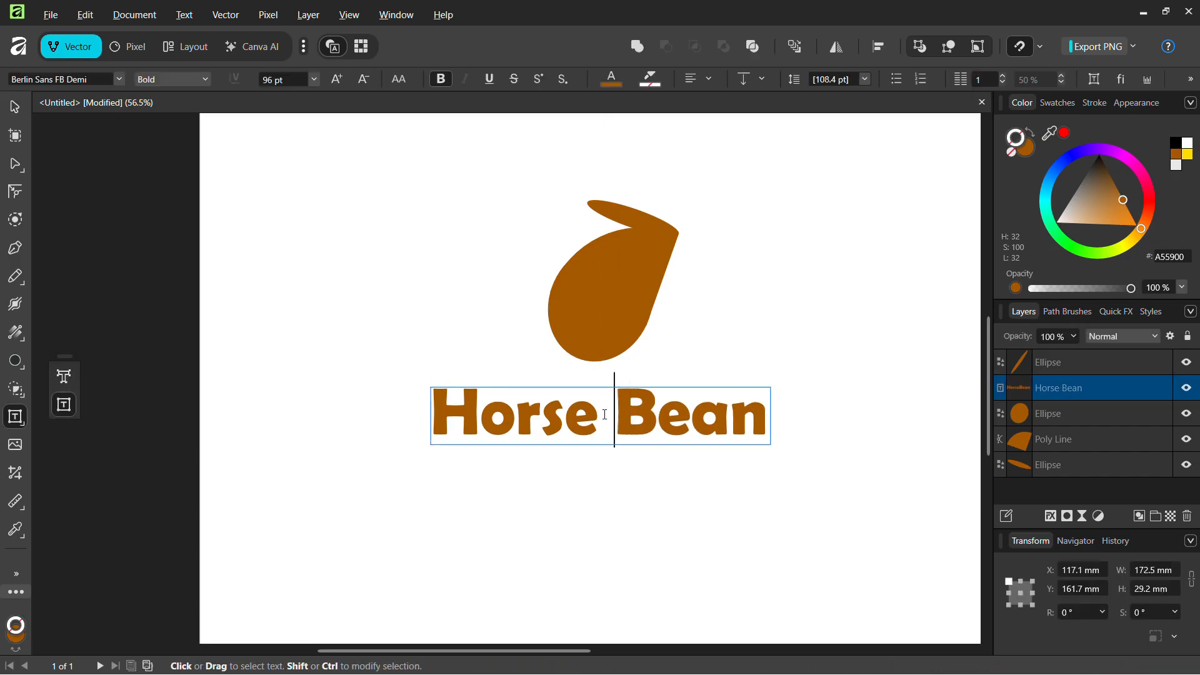
click(818, 351)
scroll(815, 340, down, 3)
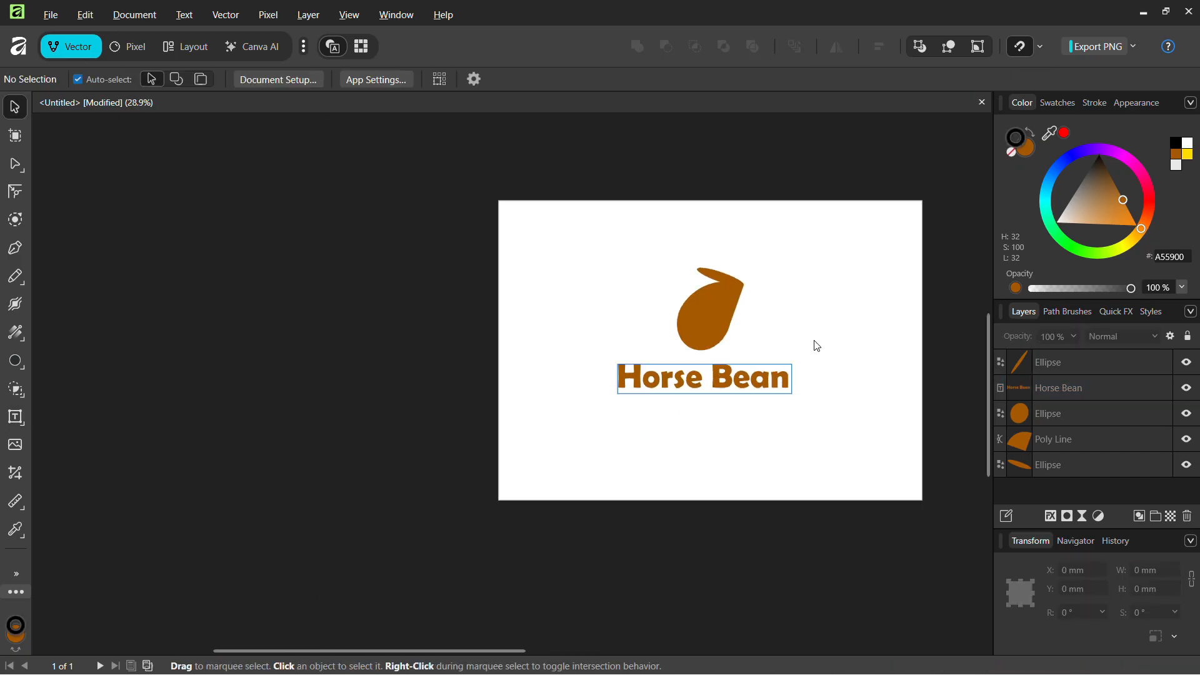
scroll(815, 341, right, 1)
scroll(785, 336, up, 3)
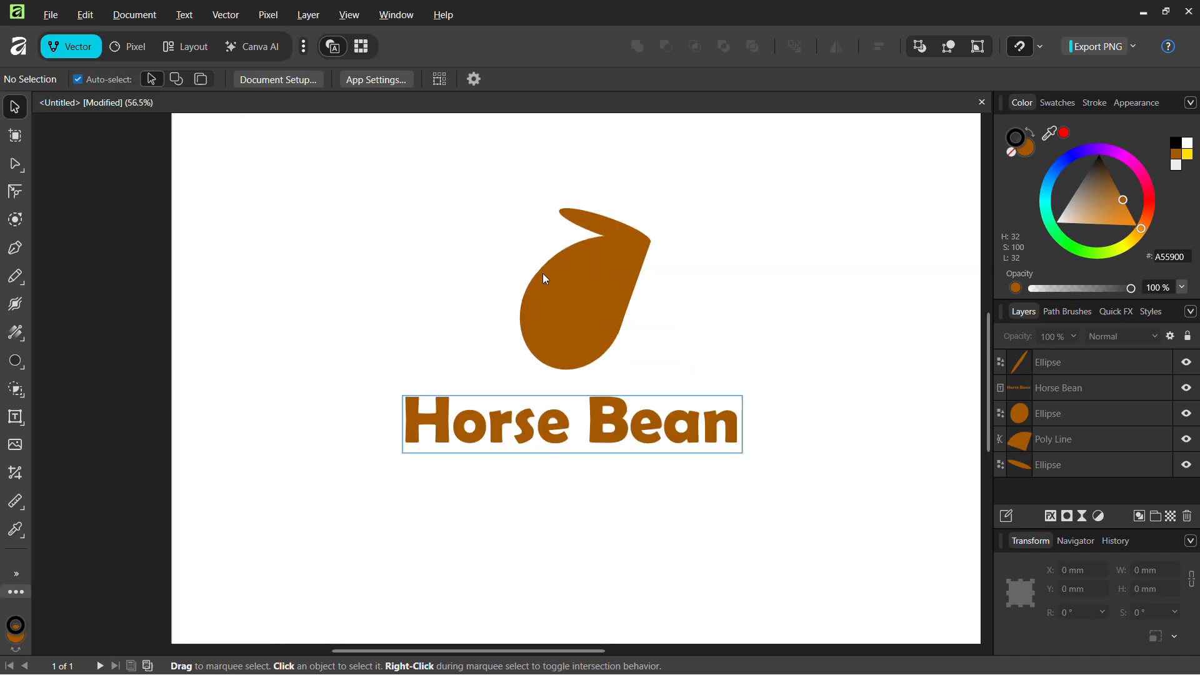
Duplicate the bean's round ellipse with Ctrl+J and shrink the copy into a small oval
click(570, 290)
key(ctrl+j)
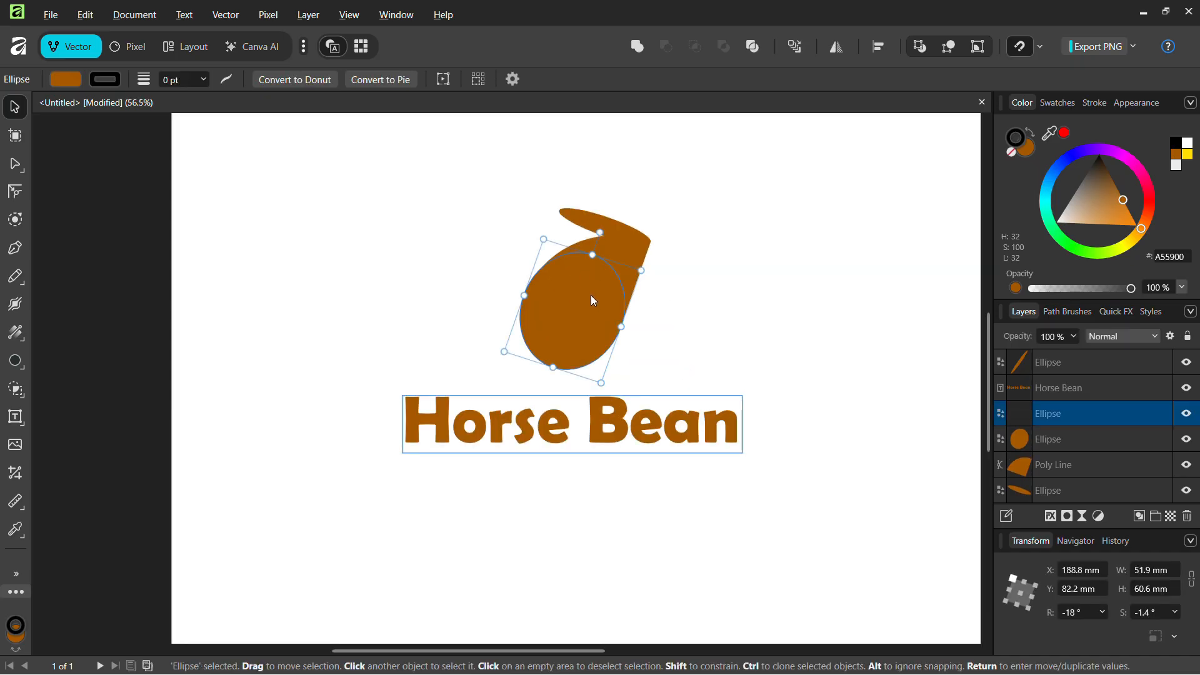
mouse_move(591, 295)
mouse_down()
mouse_move(650, 318)
mouse_move(610, 306)
mouse_up()
drag(622, 393, 586, 357)
ctrl+scroll(623, 313, up, 3)
drag(556, 287, 541, 321)
drag(513, 248, 554, 268)
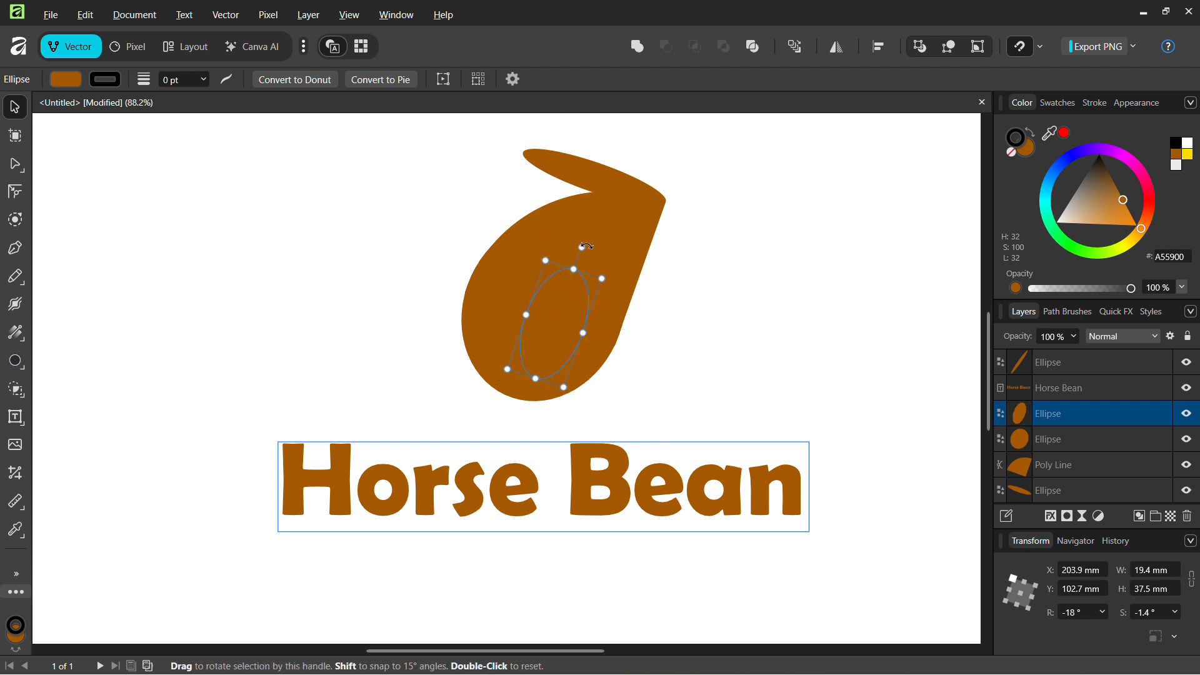
Tilt the 26.4 × 37.5 mm oval to -32.9° in the lower bean, then select both ellipses
drag(582, 248, 599, 255)
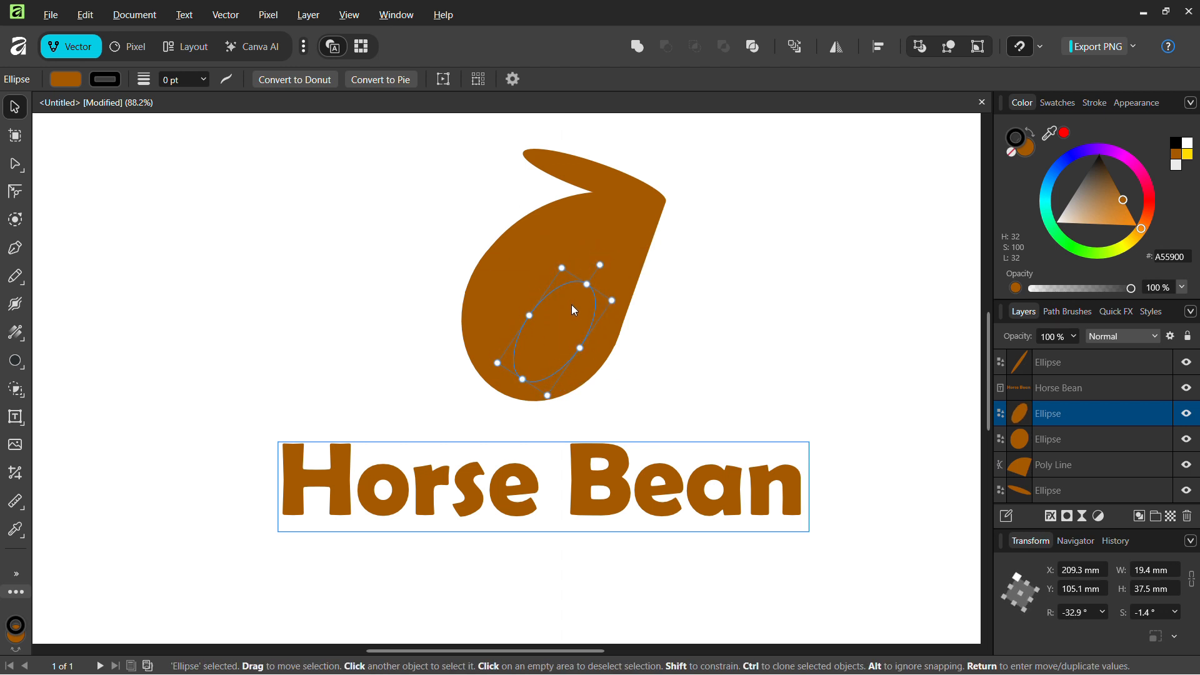
drag(593, 357, 538, 316)
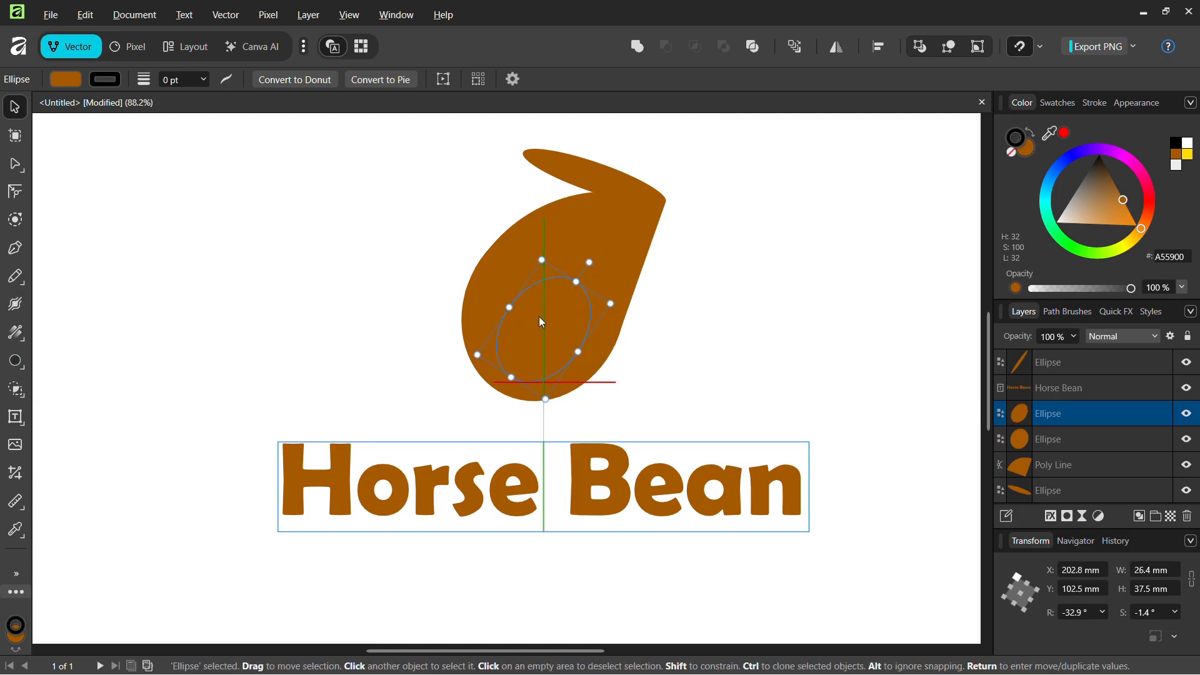
click(645, 369)
drag(637, 374, 549, 349)
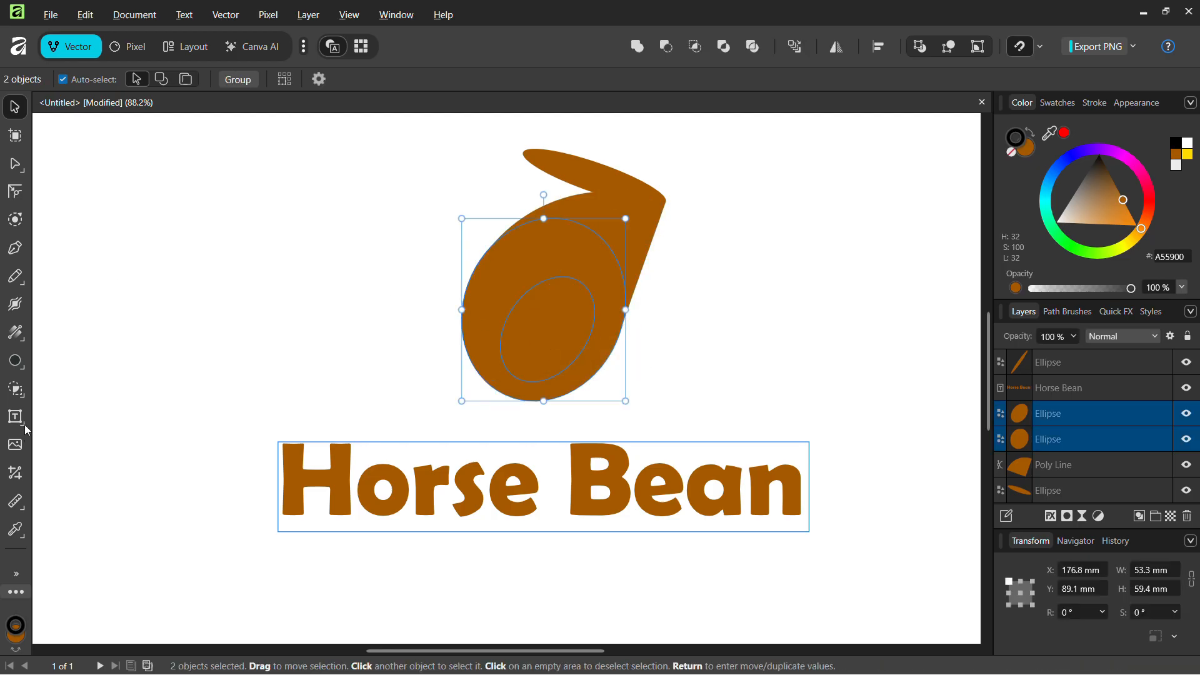
With the Shape Builder Tool, delete the inner oval region to leave a hole
click(16, 389)
click(87, 383)
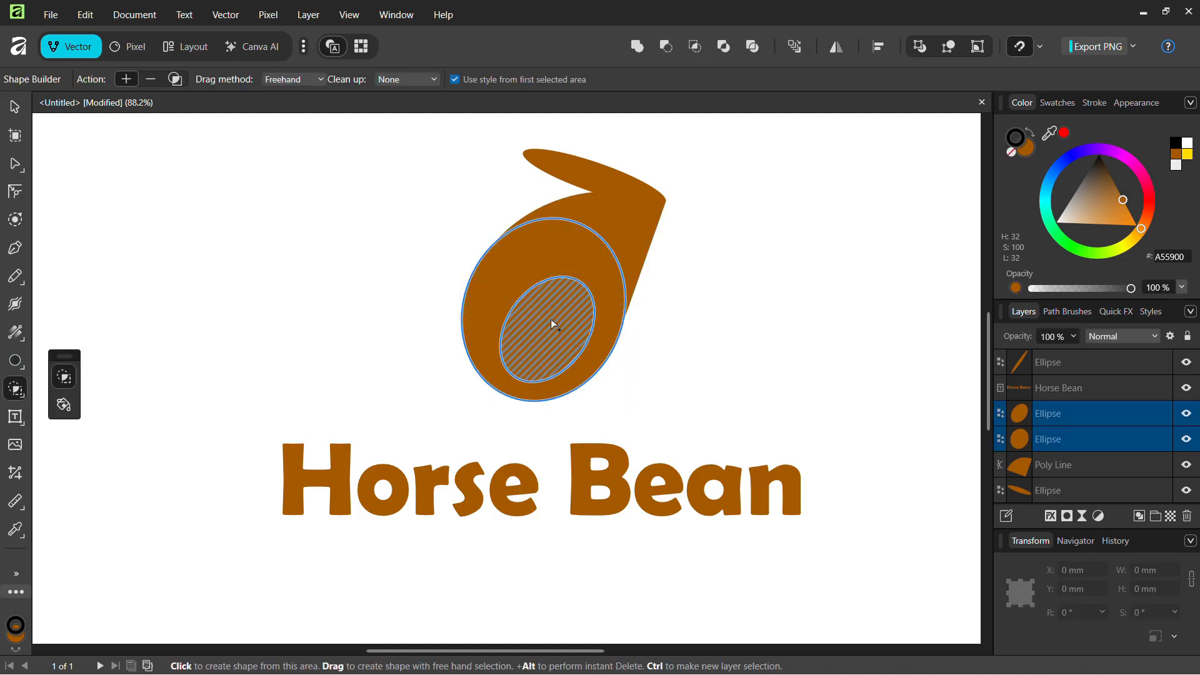
alt+click(551, 319)
key(super)
key(super)
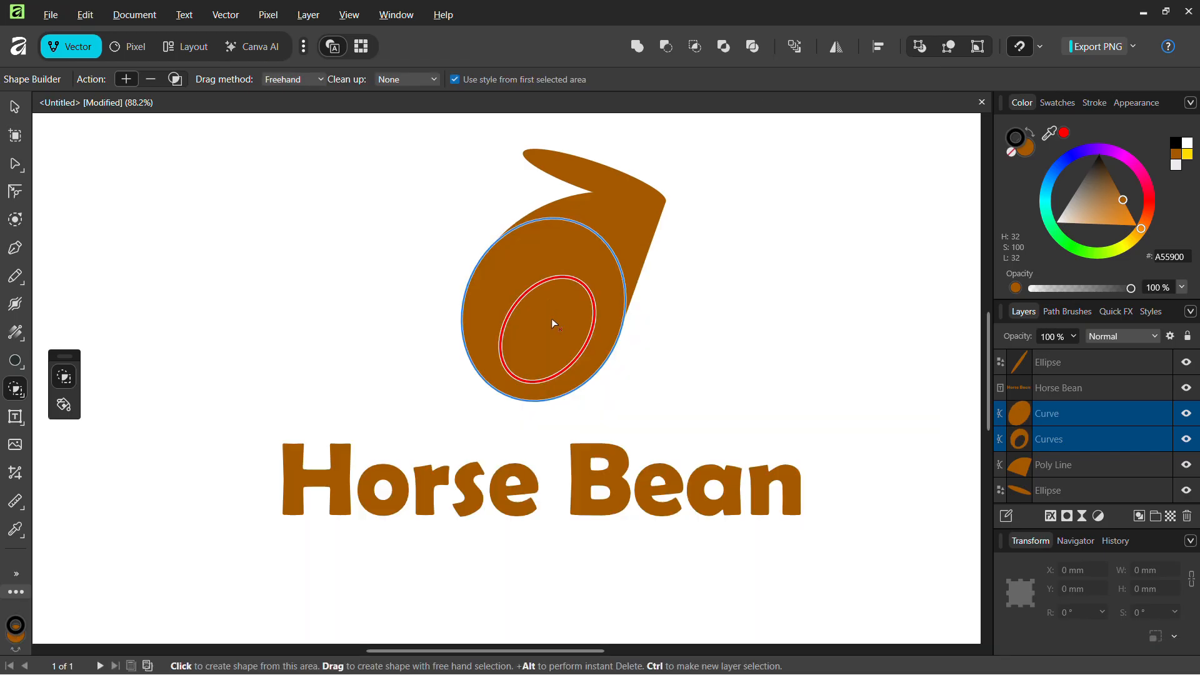
alt+click(534, 348)
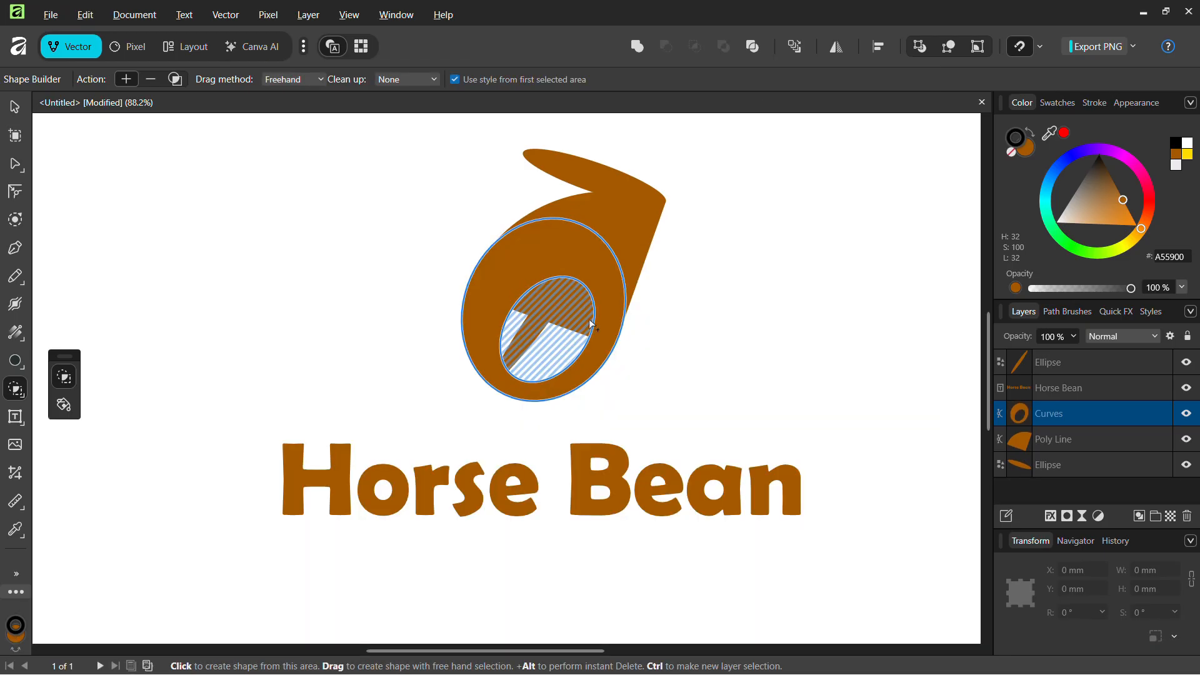
Merge the oval's slit-crossed pieces back into solid brown and return to the Move tool
drag(546, 347, 533, 316)
click(550, 341)
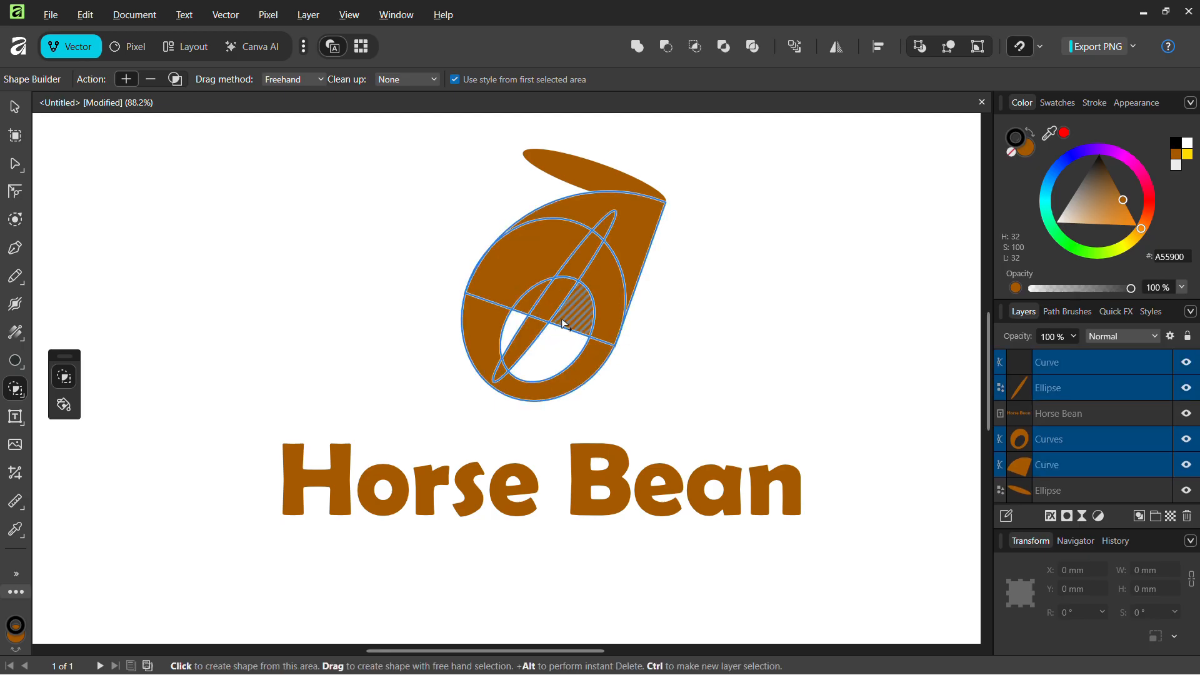
mouse_move(550, 360)
mouse_down()
mouse_move(562, 350)
mouse_move(524, 321)
mouse_move(535, 308)
mouse_up()
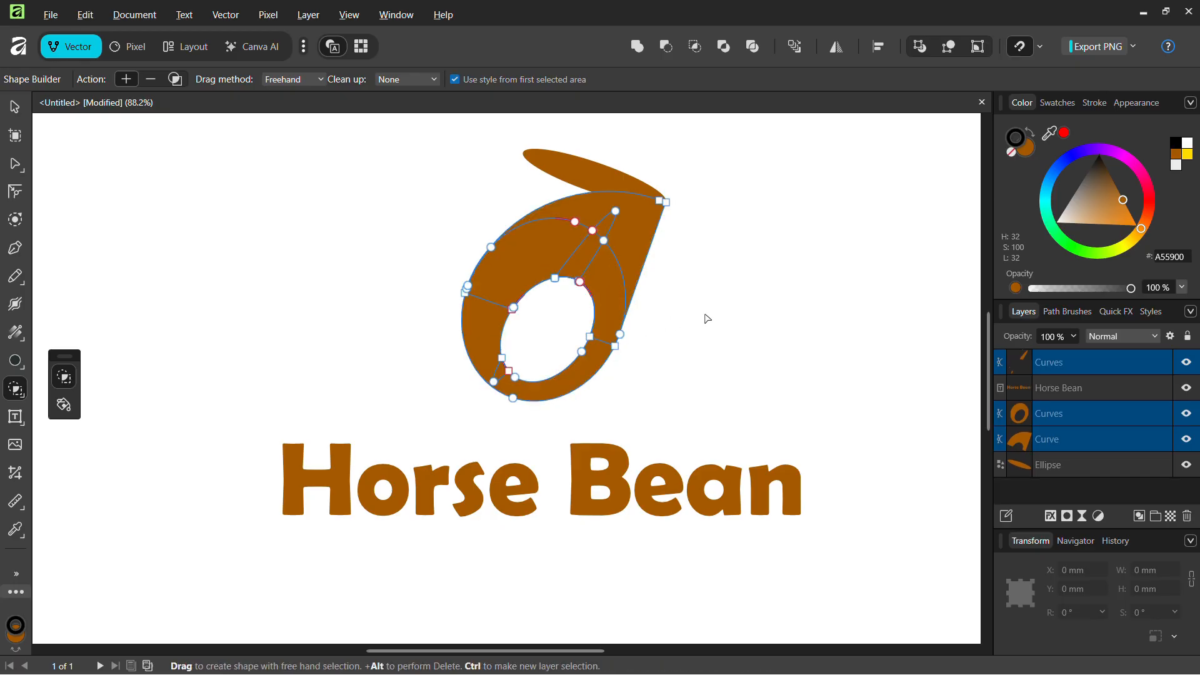
key(a)
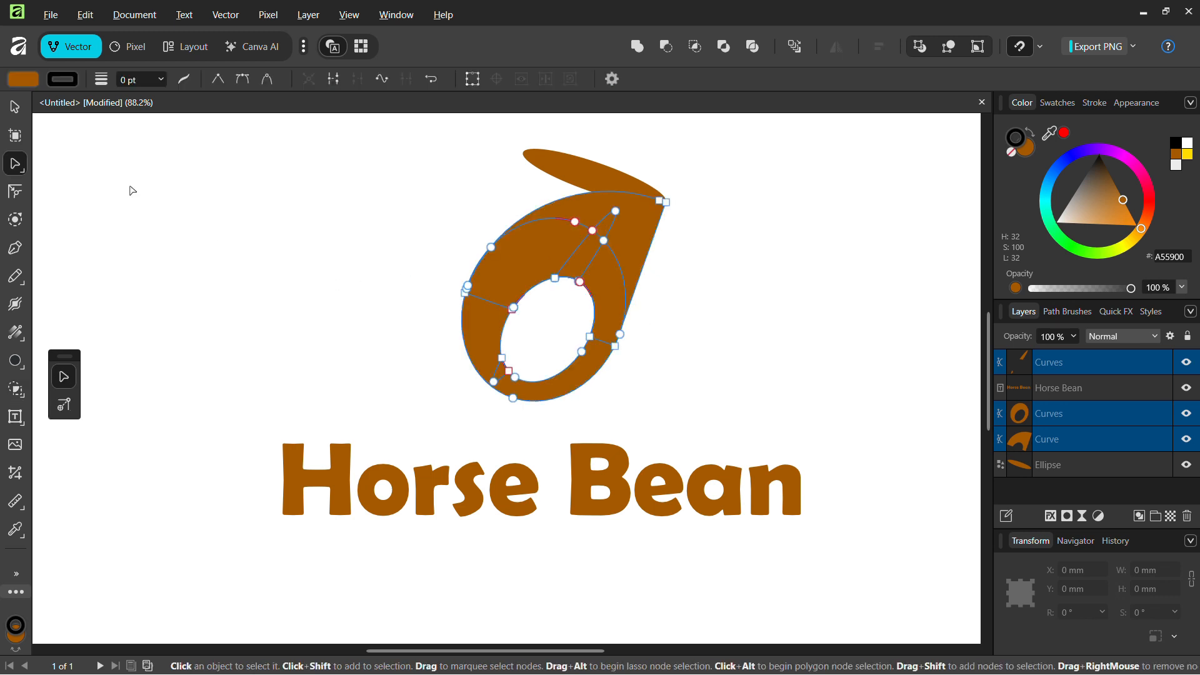
click(265, 217)
key(v)
ctrl+scroll(369, 295, down, 3)
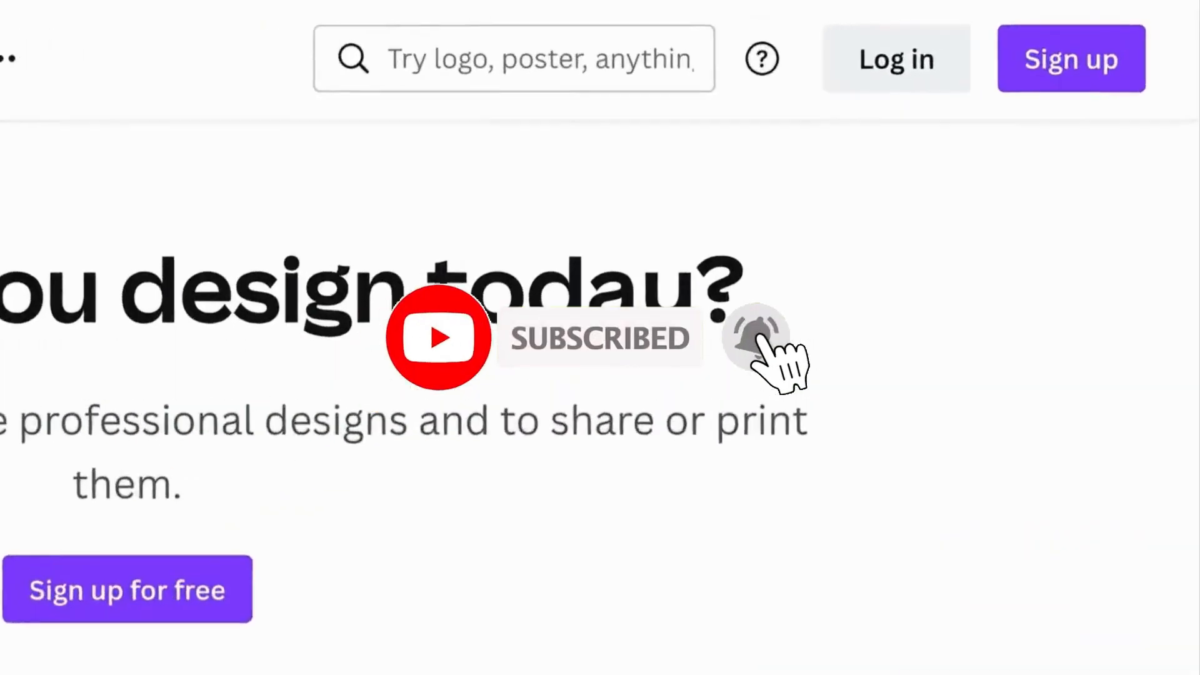
Log in to Canva via Continue with email, entering the work e-mail address
click(875, 61)
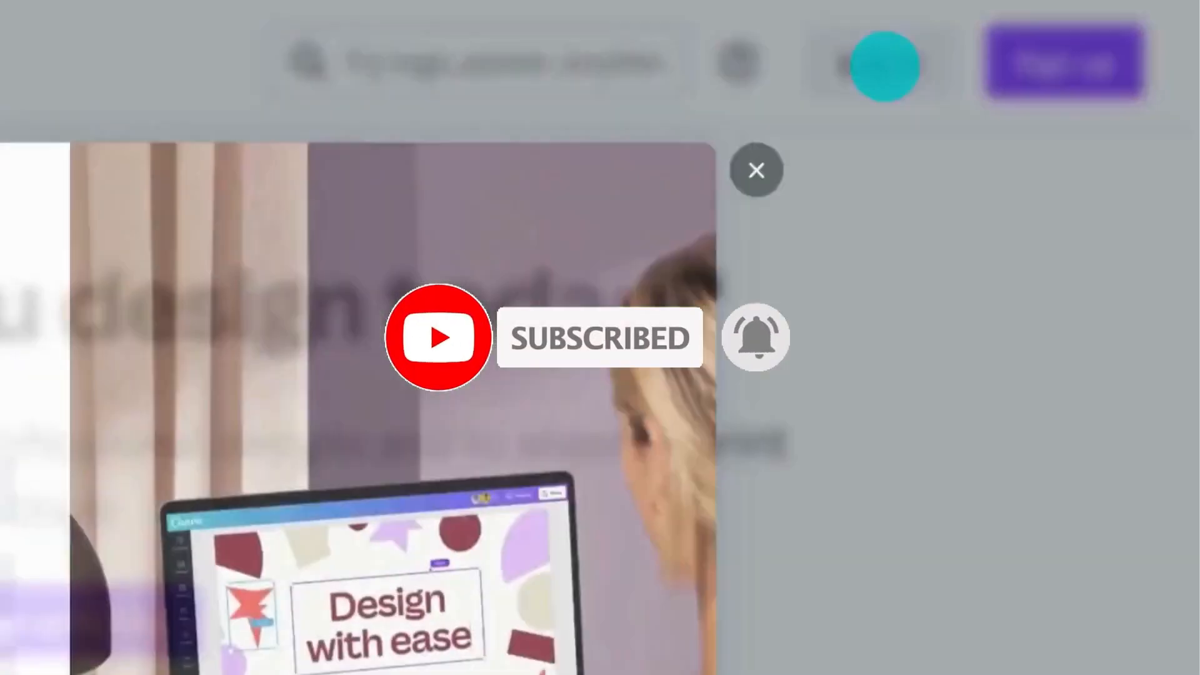
click(440, 423)
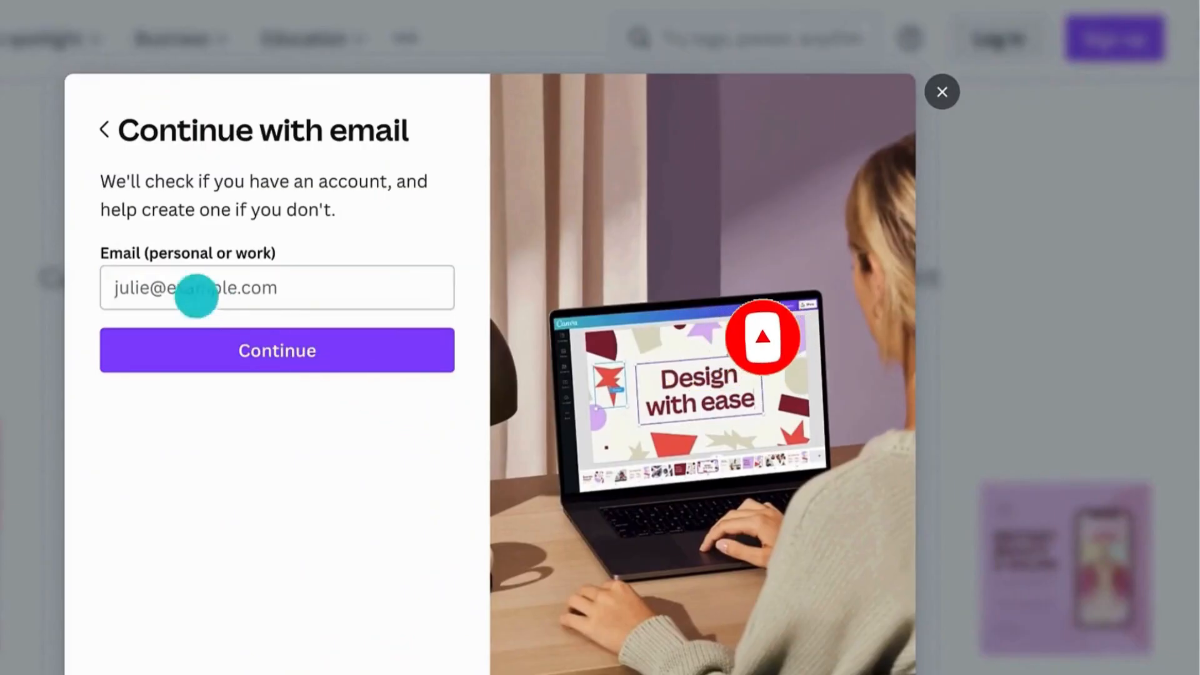
click(193, 291)
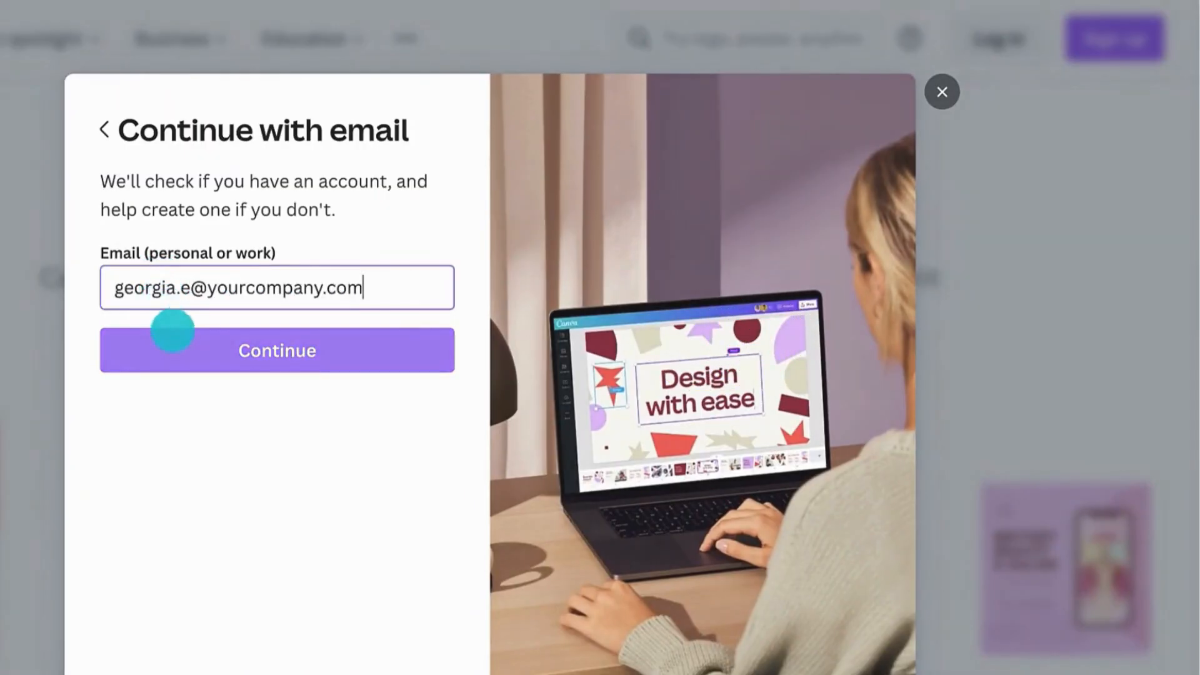
click(171, 332)
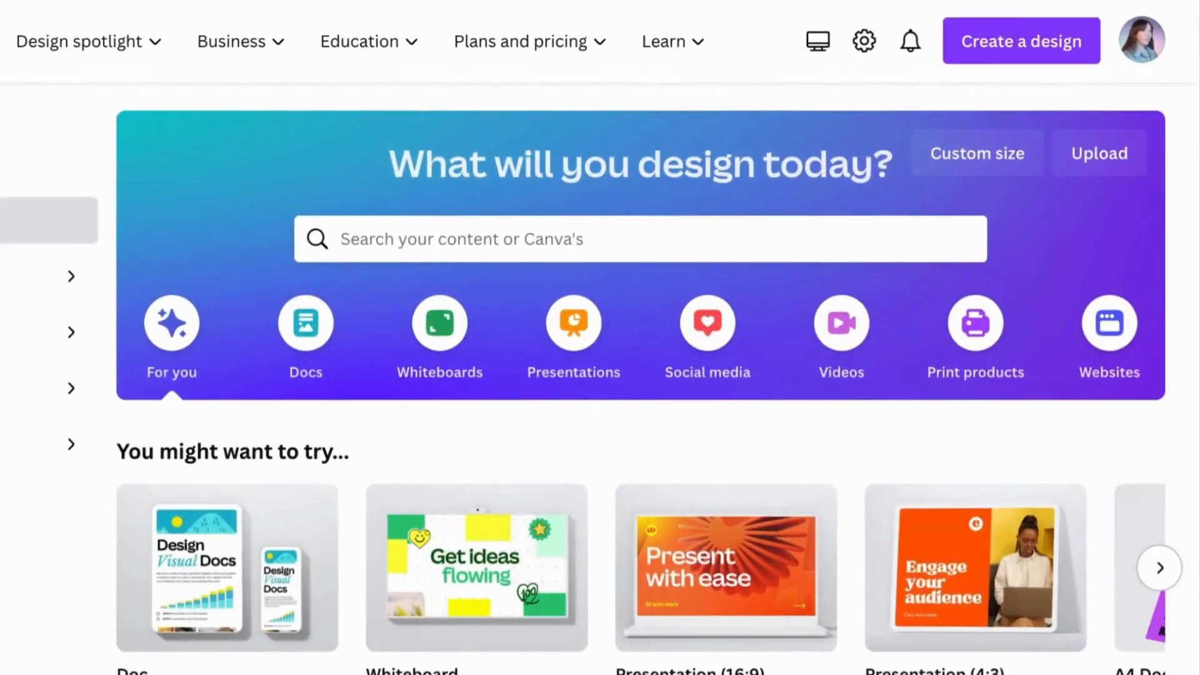